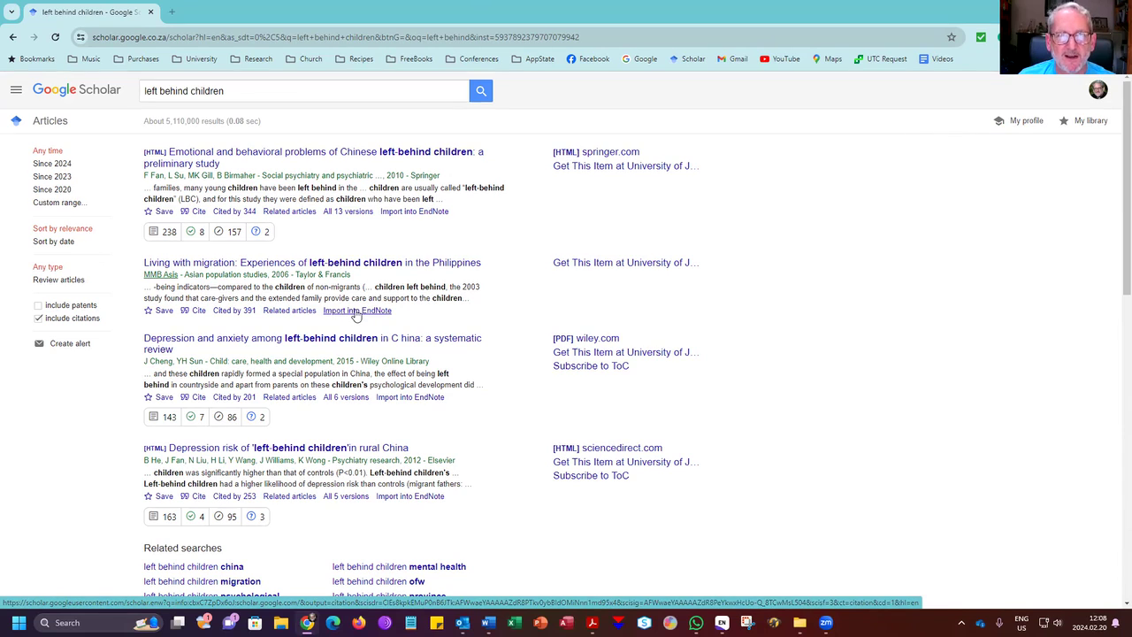
- Import the citation for "Living with migration: Experiences of left-behind children in the Philippines" from Google Scholar into the EndNote library
{"action": "left_click", "coordinate": [356, 313]}
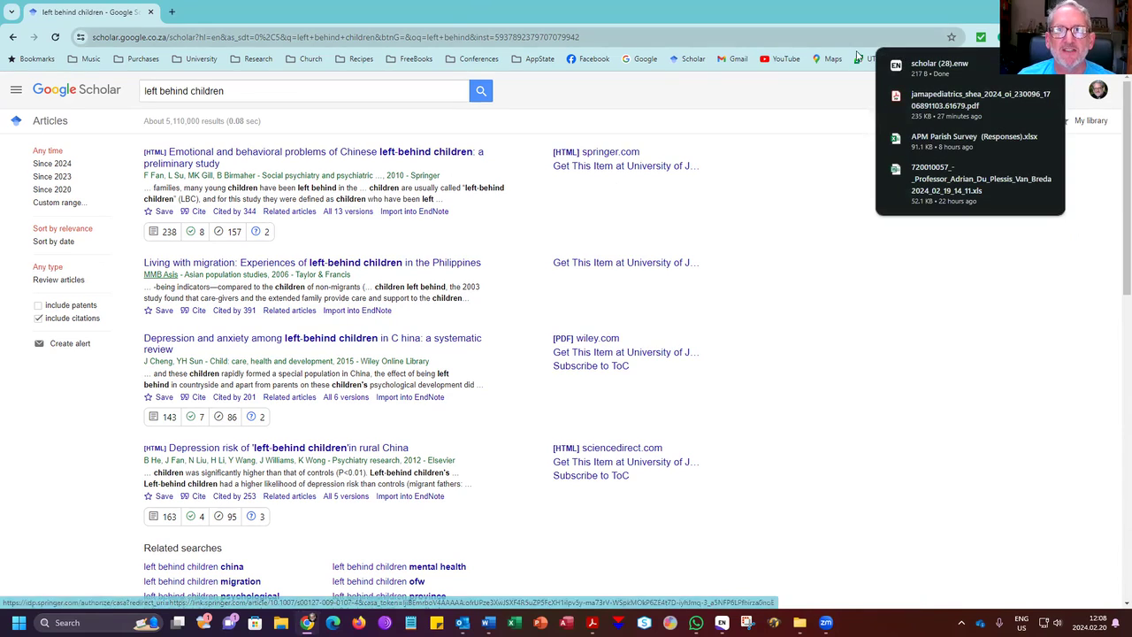
{"action": "left_click", "coordinate": [927, 67]}
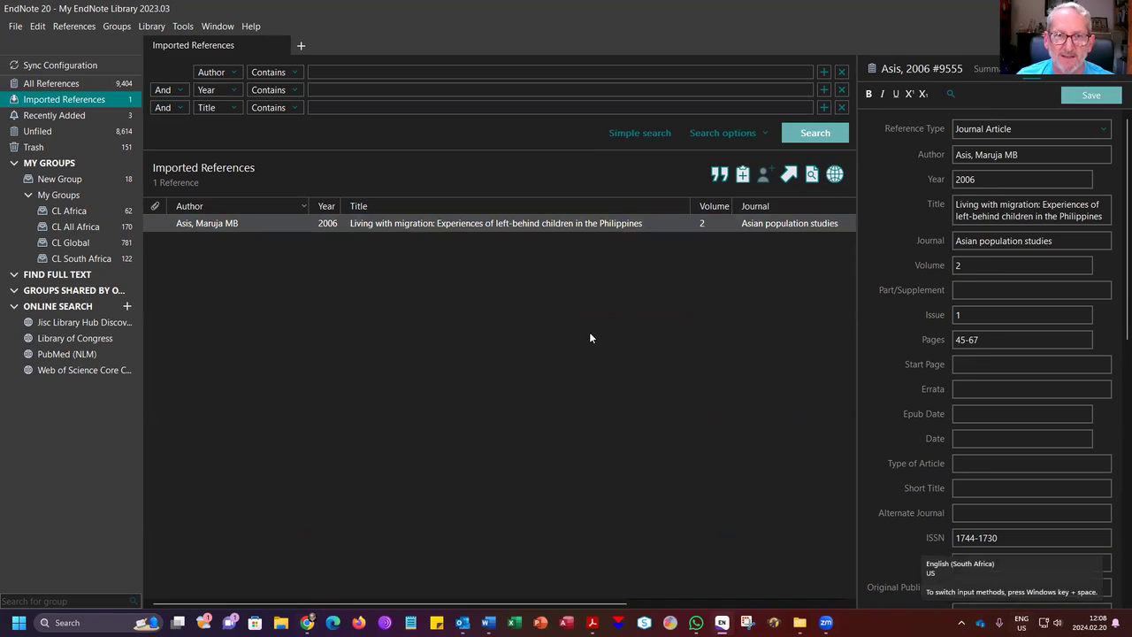
{"action": "left_click", "coordinate": [779, 227]}
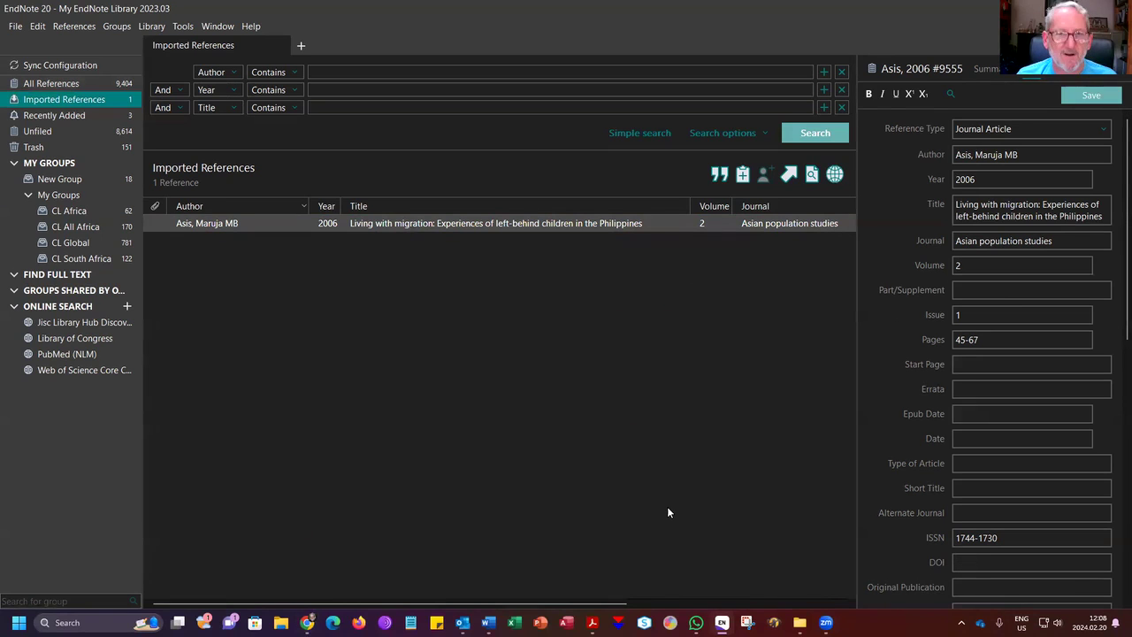
- Switch back to the browser and sign in to the university's access page with the saved staff credentials to reach the article
{"action": "key", "text": "alt+Tab"}
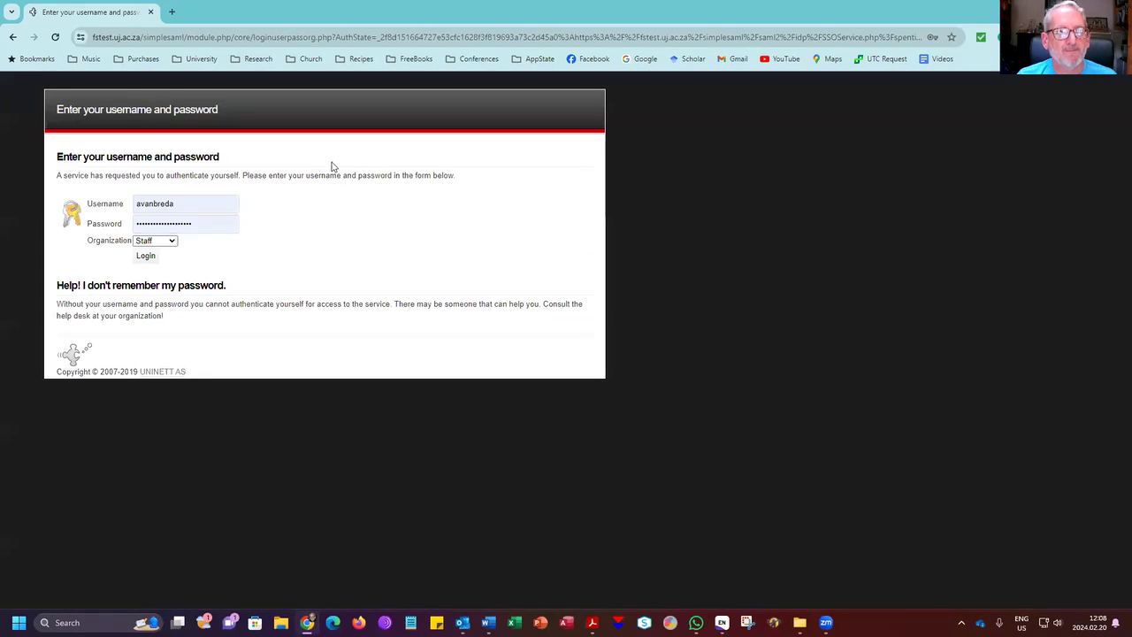
{"action": "left_click", "coordinate": [146, 255]}
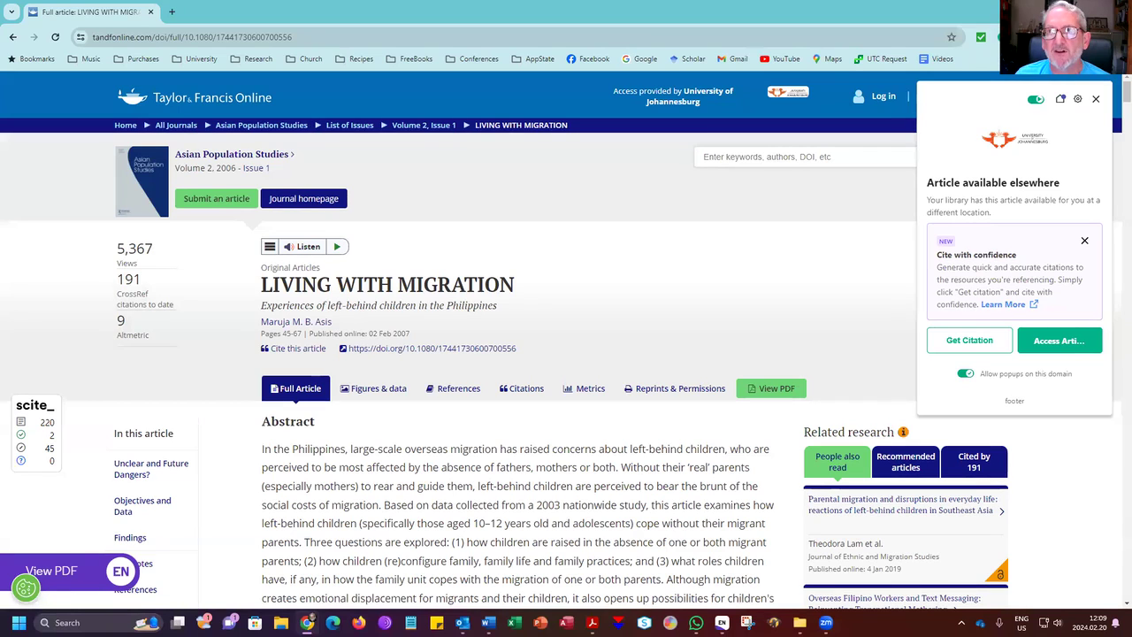
- Look at the browser's options for managing extensions, then dismiss them
{"action": "left_click", "coordinate": [1119, 37]}
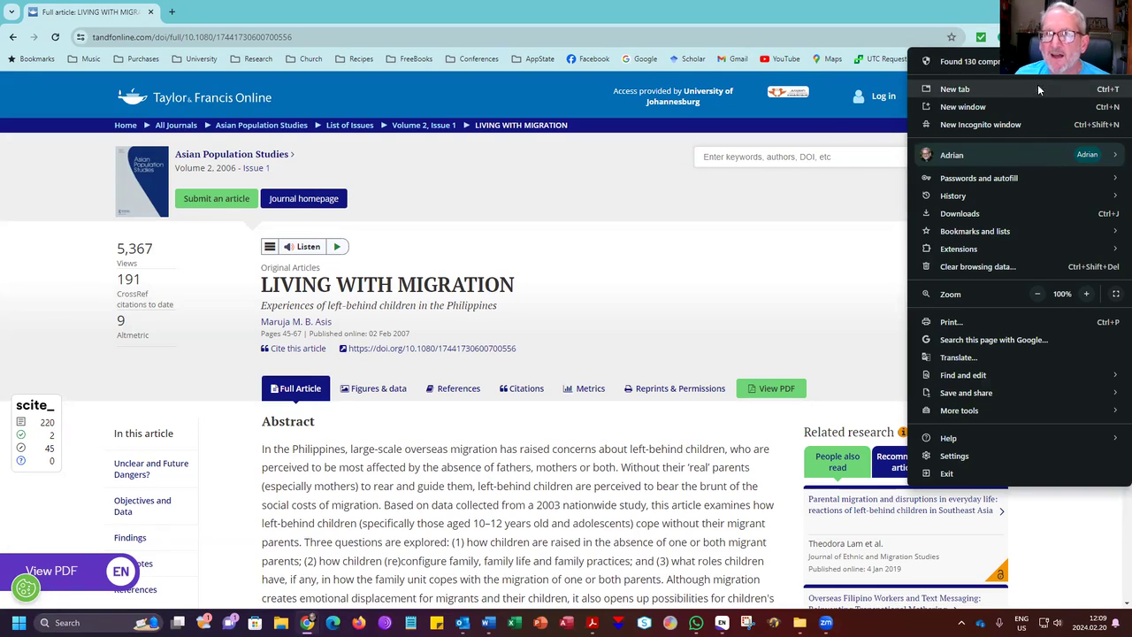
{"action": "mouse_move", "coordinate": [952, 249]}
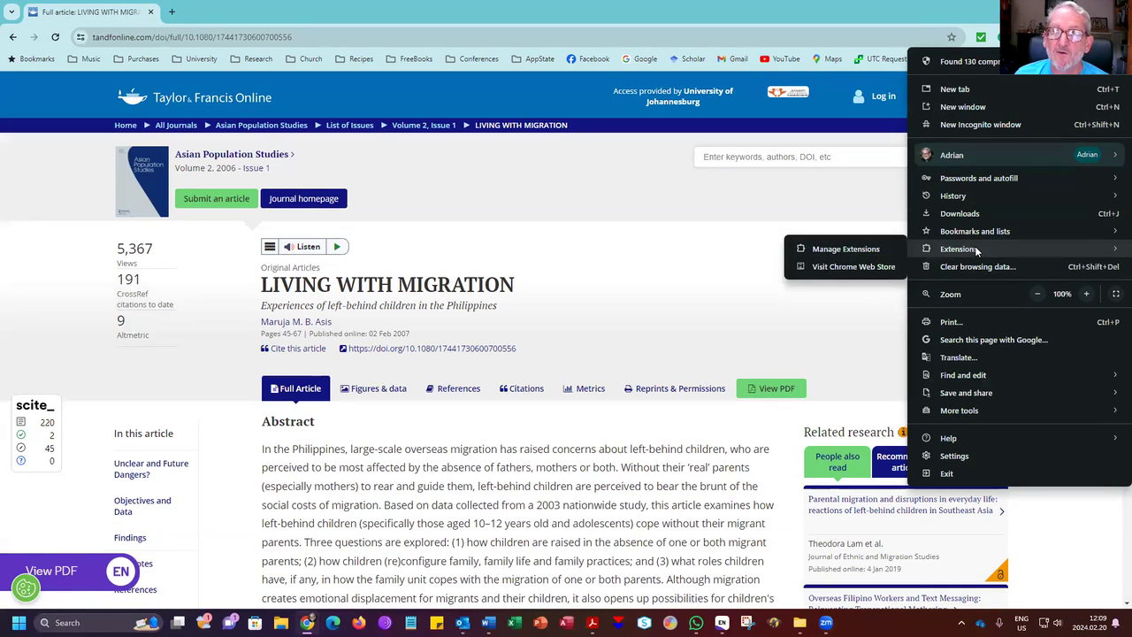
{"action": "left_click", "coordinate": [710, 236]}
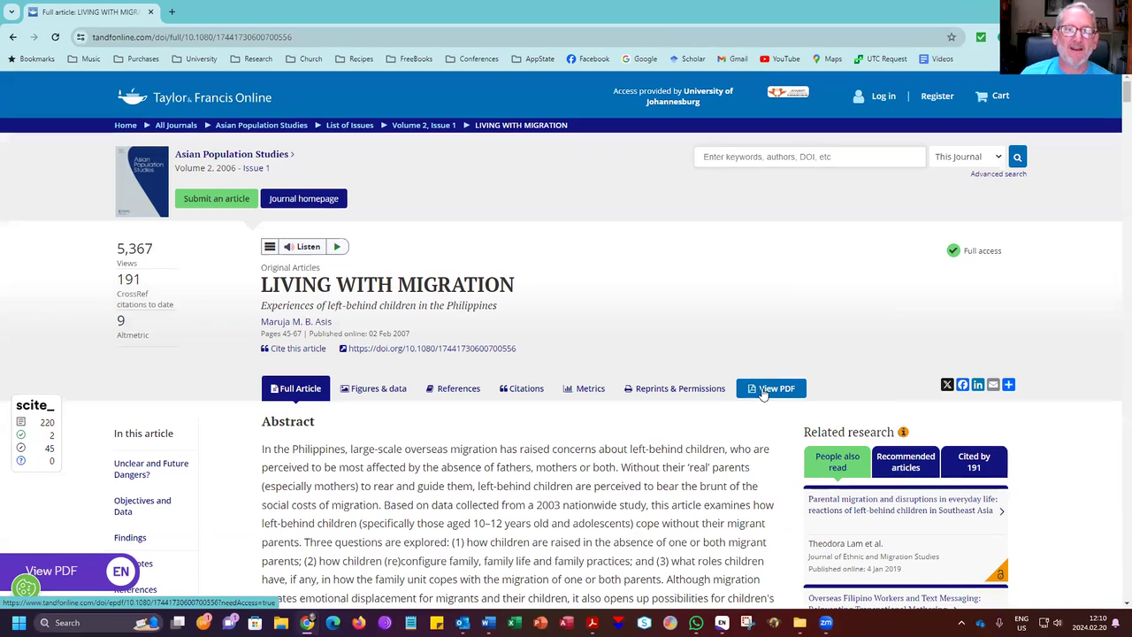
{"action": "mouse_move", "coordinate": [86, 584]}
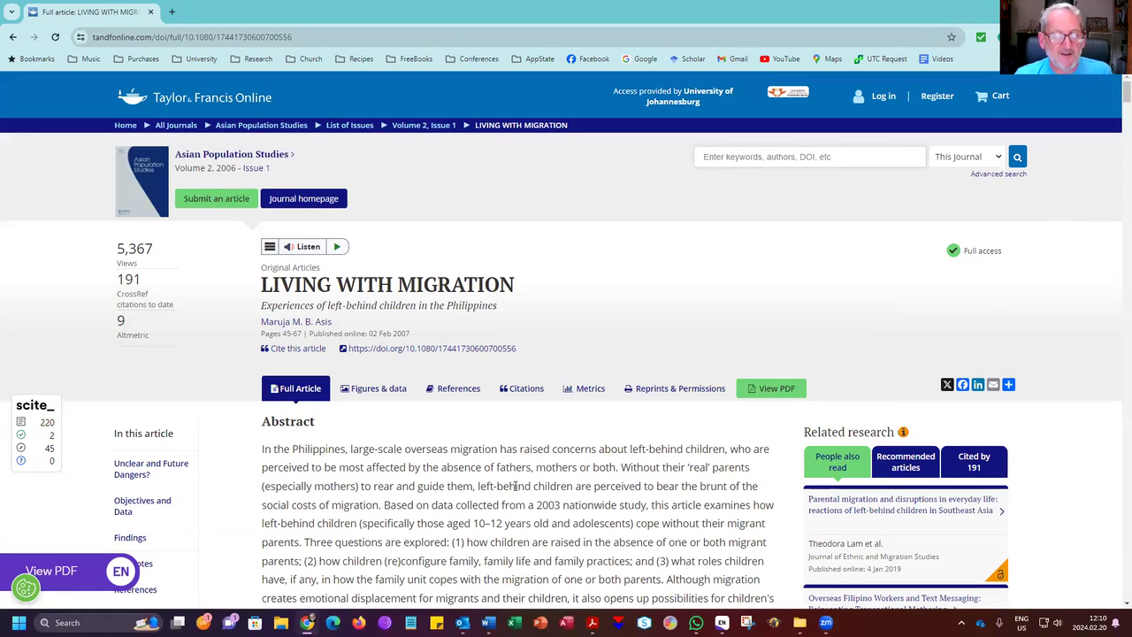
{"action": "key", "text": "alt+Tab"}
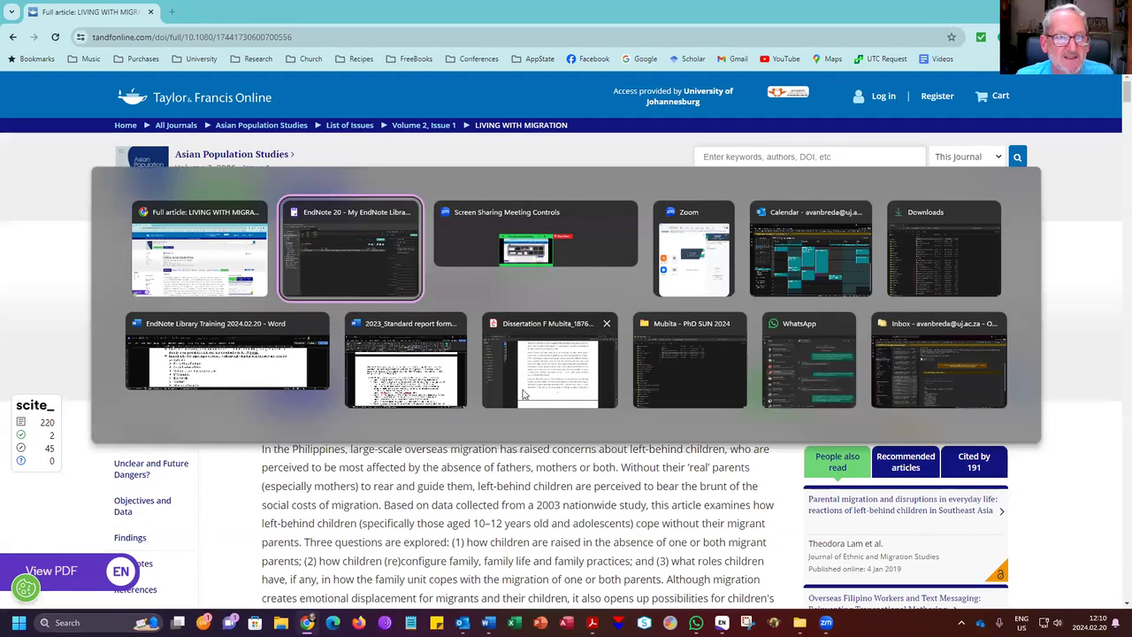
{"action": "left_click", "coordinate": [200, 265]}
{"action": "left_click", "coordinate": [1064, 10]}
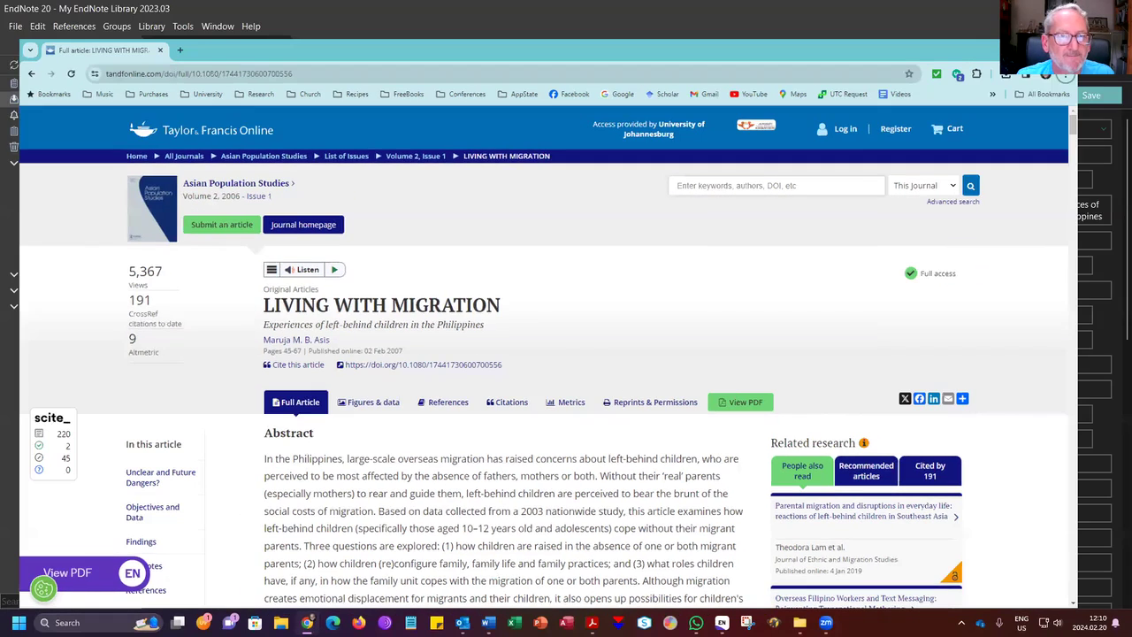
{"action": "left_click", "coordinate": [307, 623]}
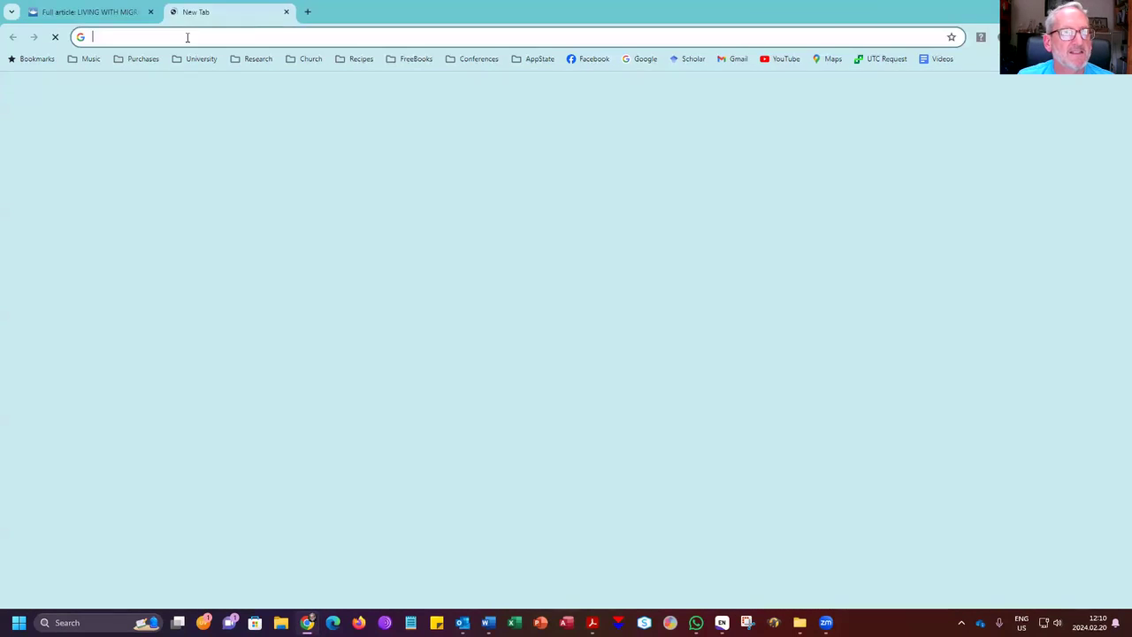
- Open Google Scholar in a new browser tab and leave its search box empty
{"action": "left_click", "coordinate": [172, 12]}
{"action": "left_click", "coordinate": [688, 59]}
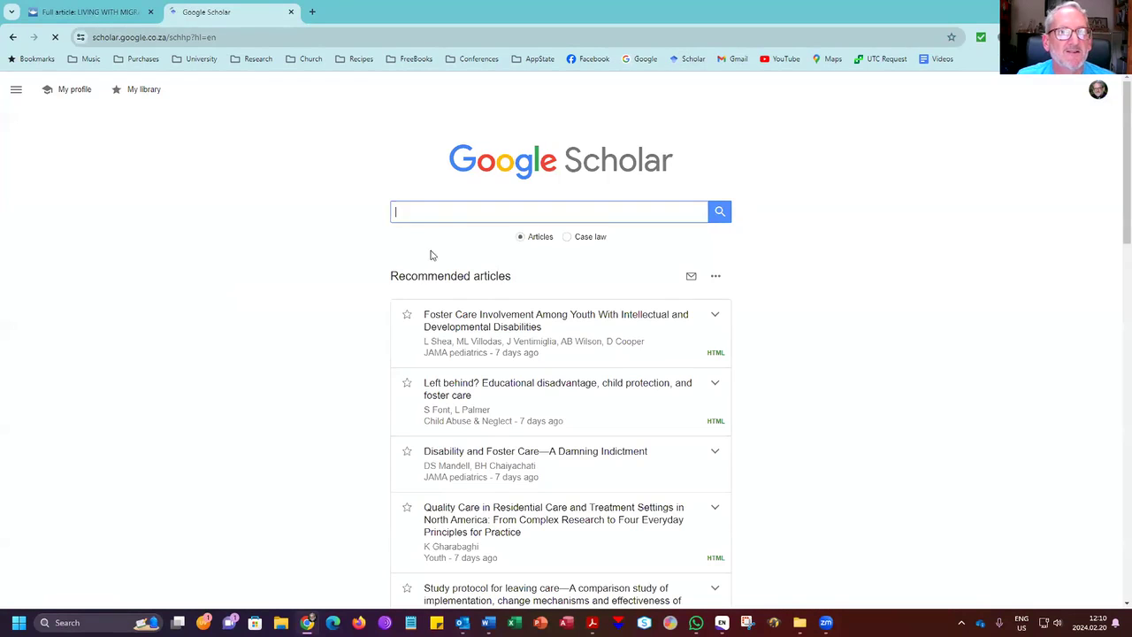
{"action": "key", "text": "ctrl+v"}
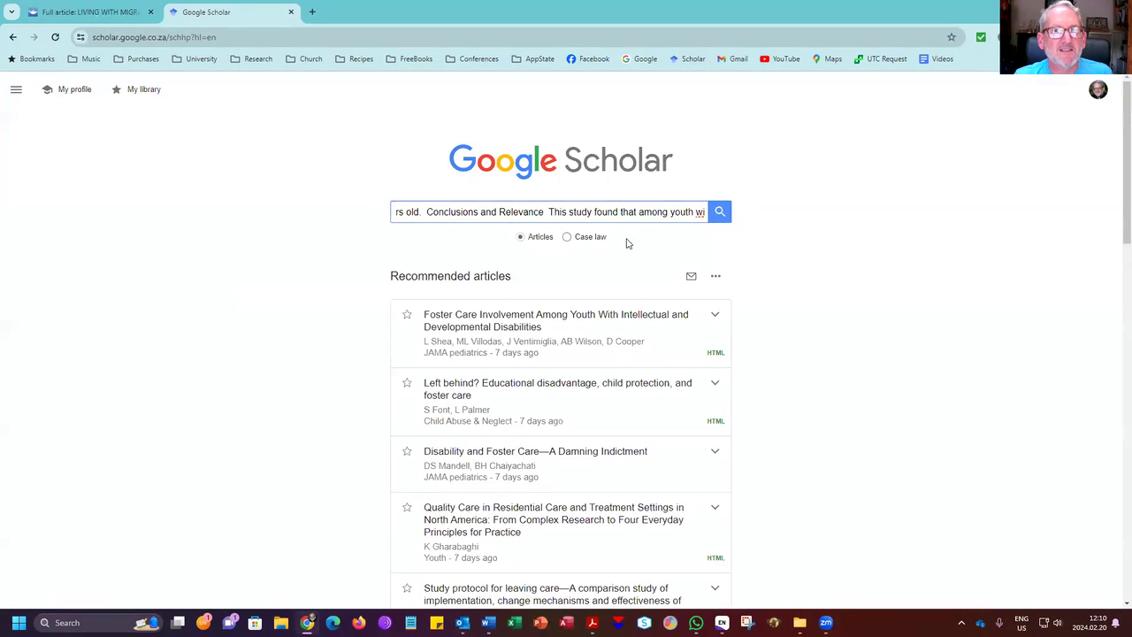
{"action": "key", "text": "ctrl+z"}
- Copy the title LIVING WITH MIGRATION from the Taylor & Francis article and search Google Scholar for it
{"action": "left_click", "coordinate": [78, 12]}
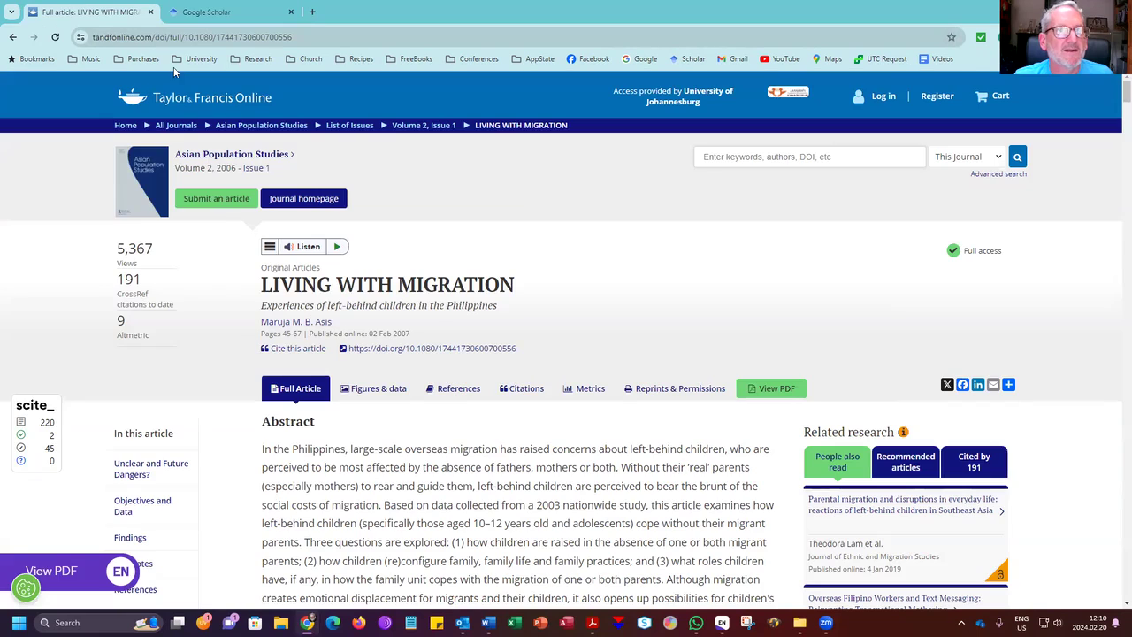
{"action": "left_click_drag", "start_coordinate": [262, 286], "coordinate": [539, 286]}
{"action": "key", "text": "ctrl+c"}
{"action": "left_click", "coordinate": [266, 11]}
{"action": "key", "text": "ctrl+v"}
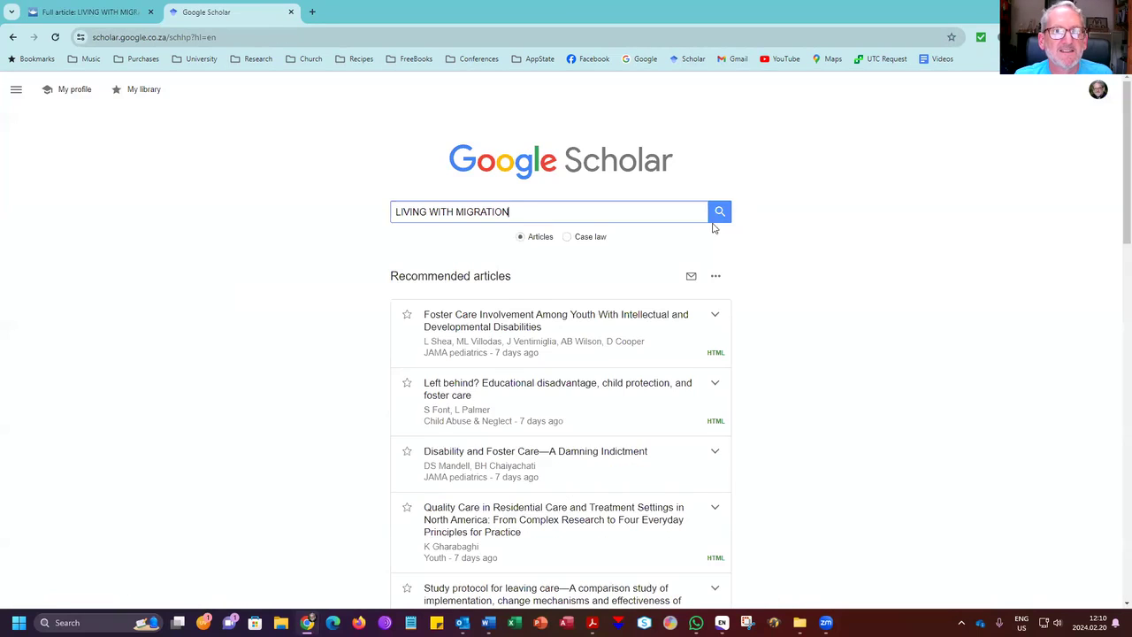
{"action": "left_click", "coordinate": [720, 211]}
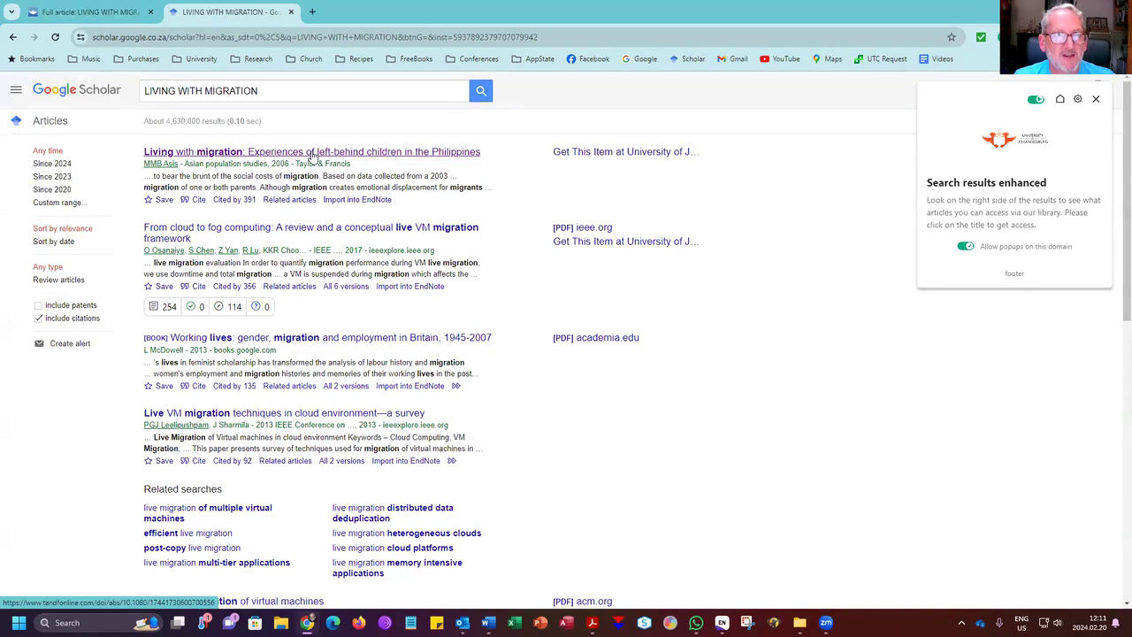
- Return to the Taylor & Francis article and open its citation download options, checking that the RIS format covers EndNote
{"action": "left_click", "coordinate": [102, 14]}
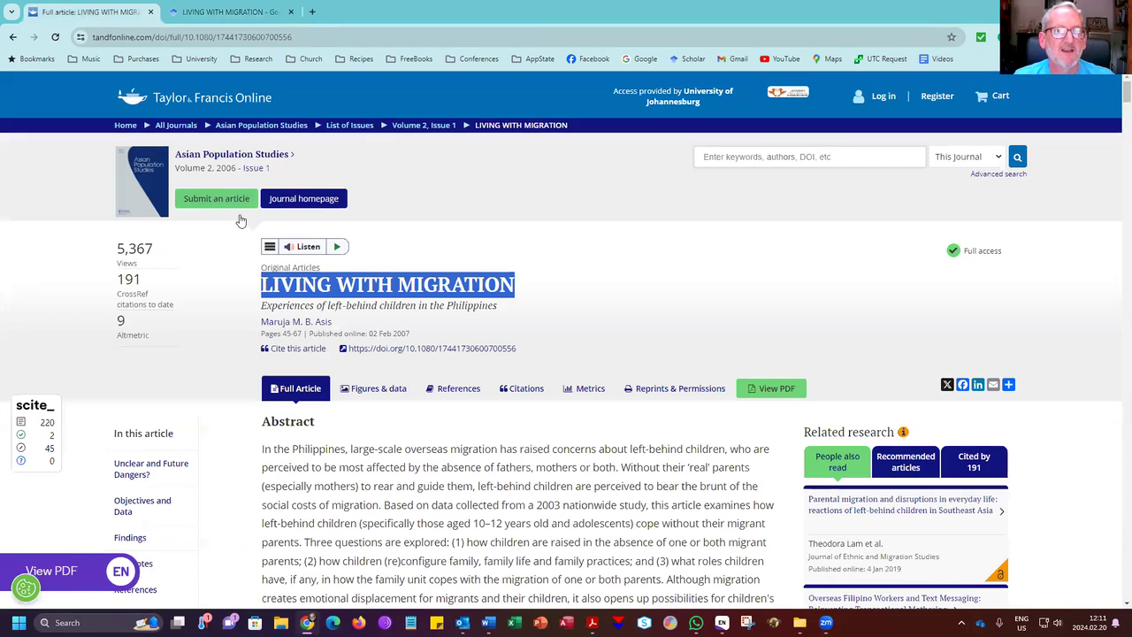
{"action": "left_click", "coordinate": [292, 349]}
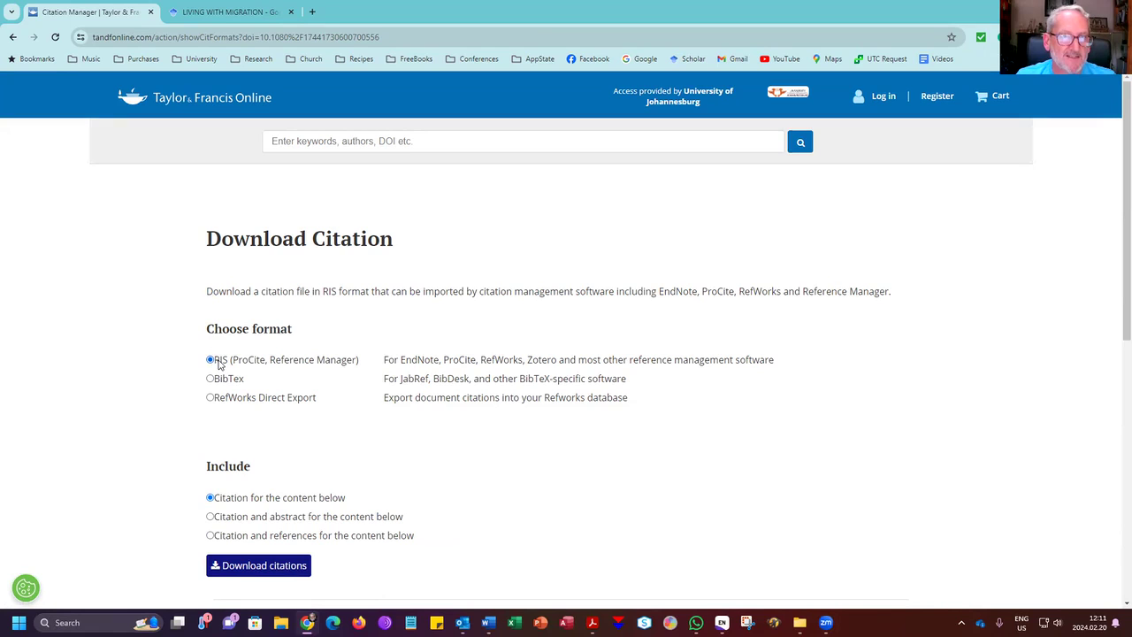
{"action": "double_click", "coordinate": [413, 359]}
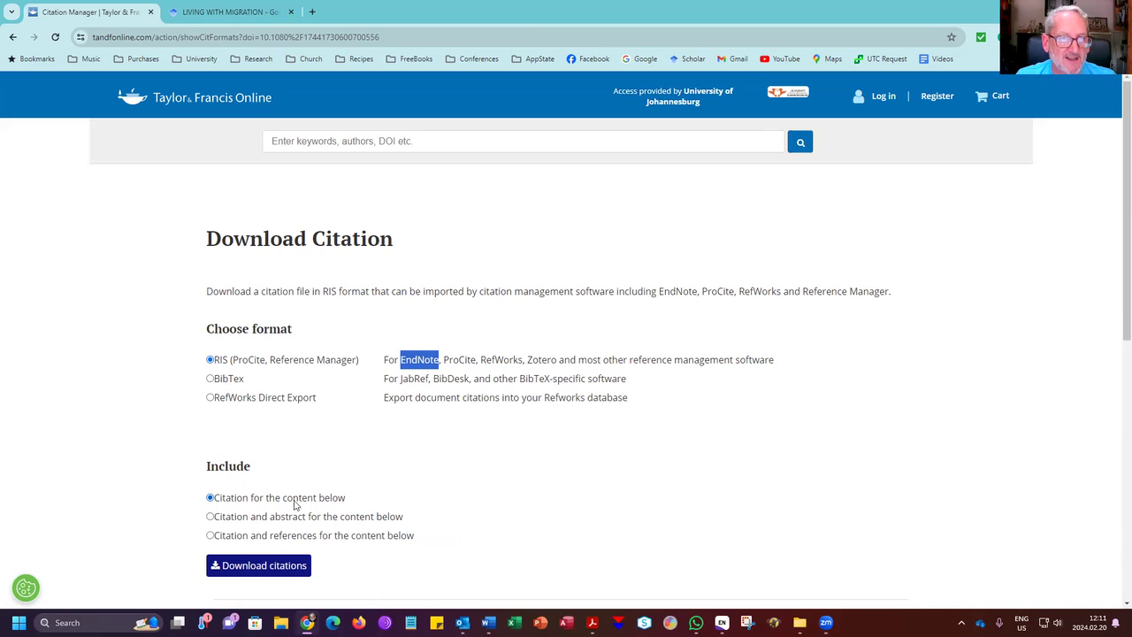
- Download the RIS citation with the option "Citation and abstract for the content below" and import the file into EndNote
{"action": "scroll", "coordinate": [425, 465], "scroll_direction": "down", "scroll_amount": 3}
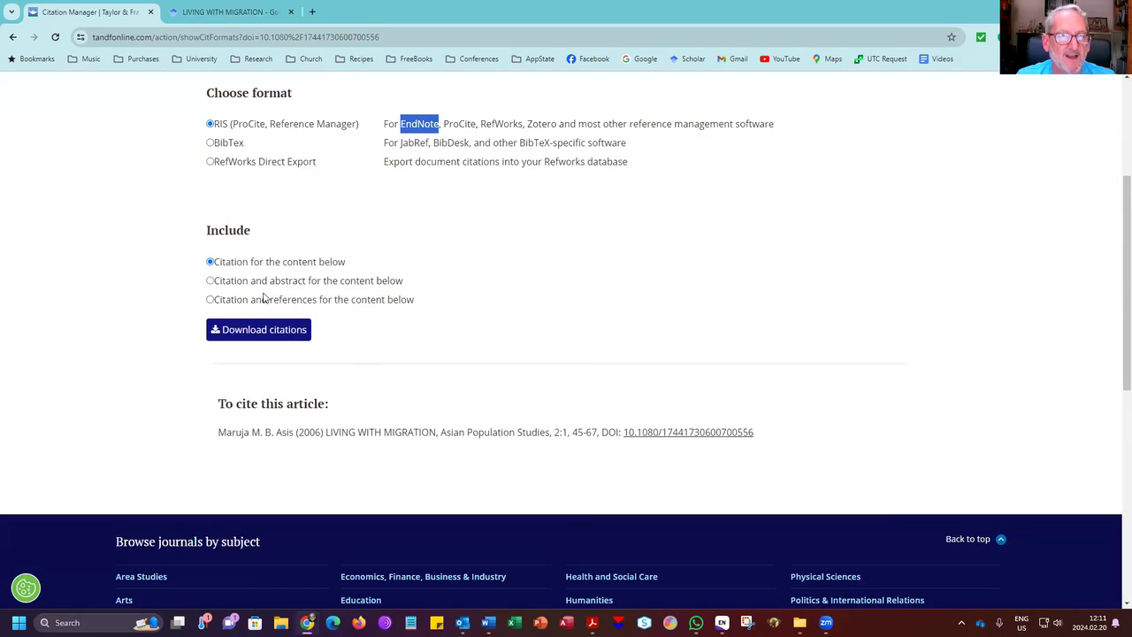
{"action": "left_click", "coordinate": [212, 283]}
{"action": "double_click", "coordinate": [287, 282]}
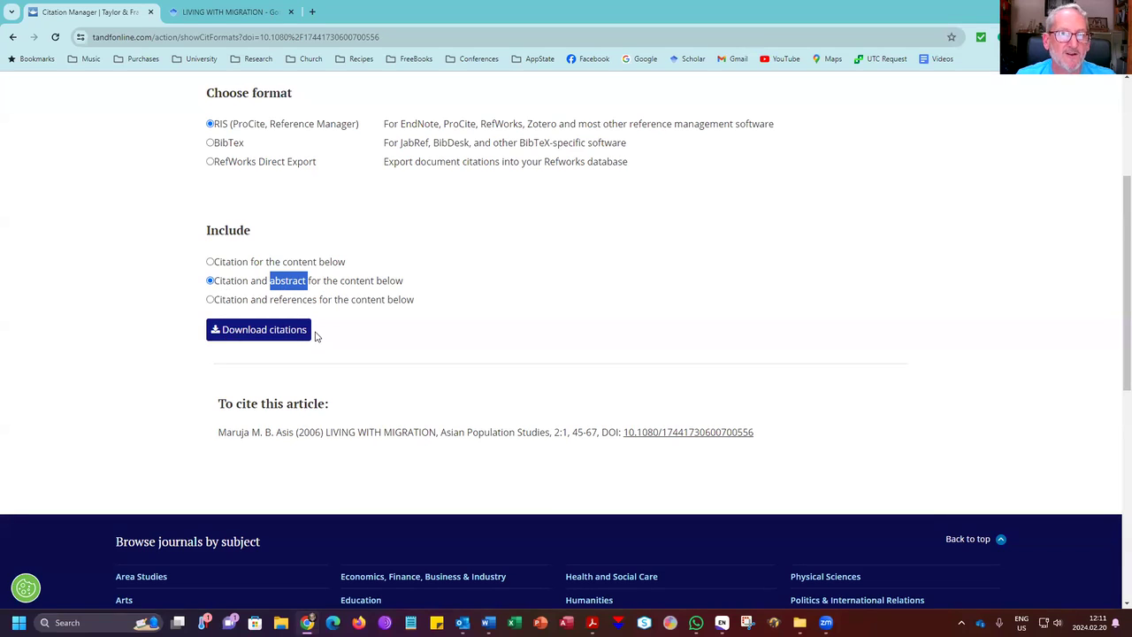
{"action": "left_click", "coordinate": [255, 330]}
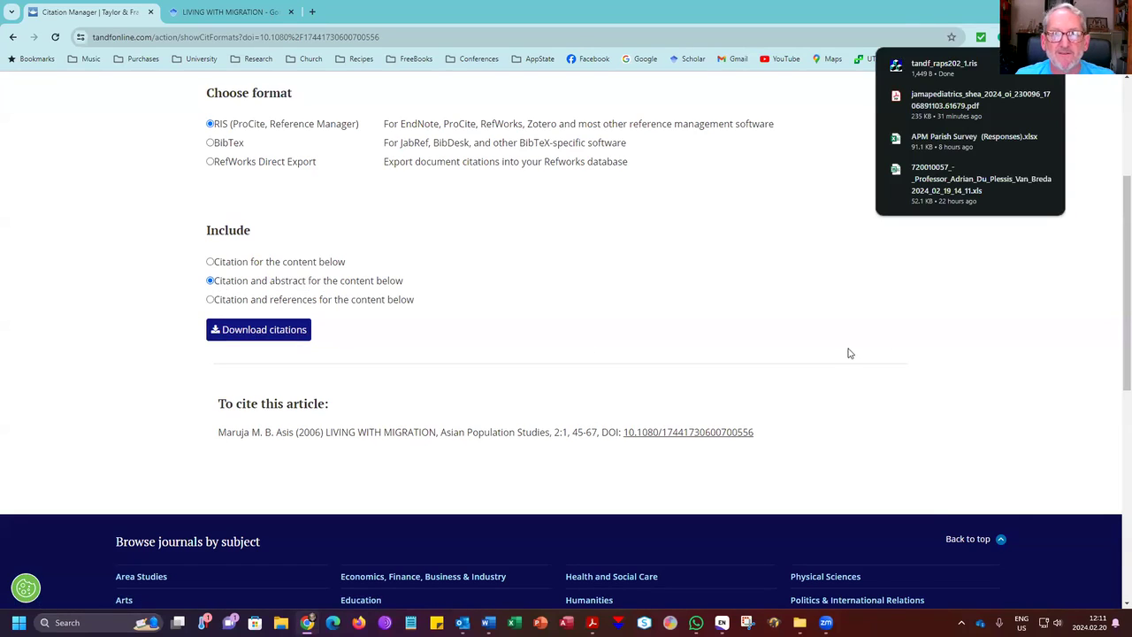
{"action": "left_click", "coordinate": [939, 68]}
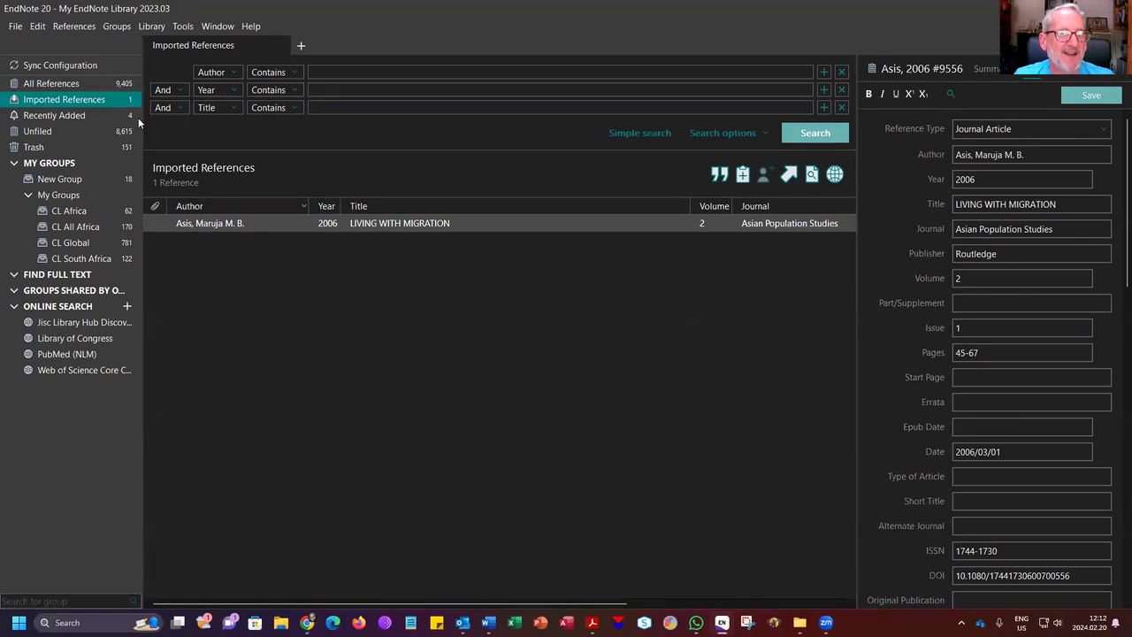
- Find both copies of the article in All References and examine the Google Scholar copy's abstract, title and DOI fields
{"action": "left_click", "coordinate": [80, 83]}
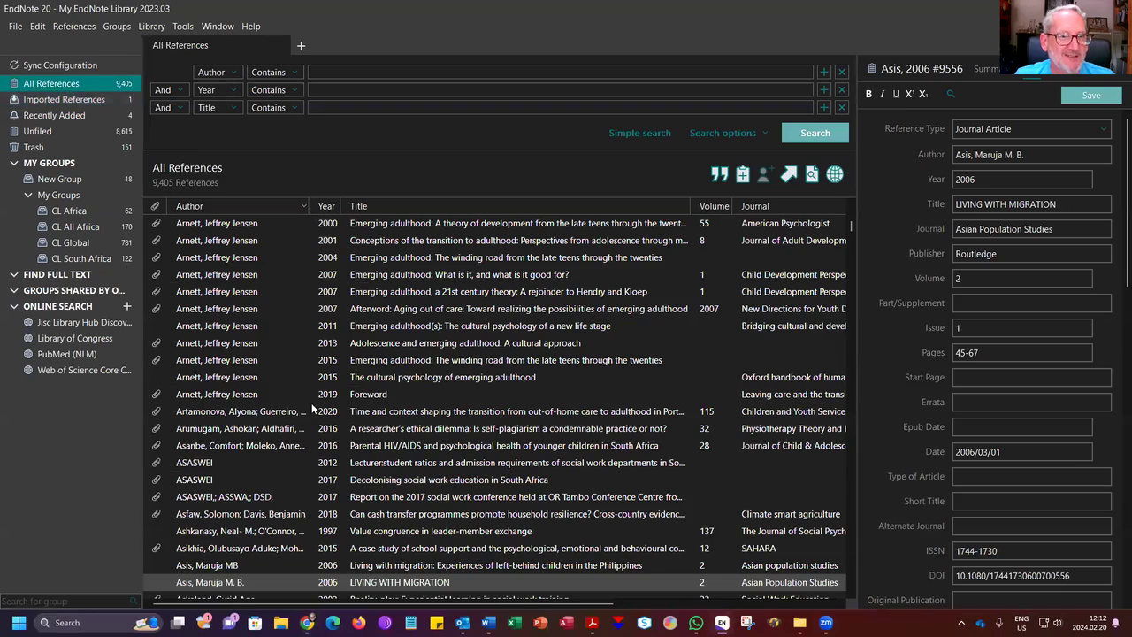
{"action": "scroll", "coordinate": [312, 400], "scroll_direction": "down", "scroll_amount": 6}
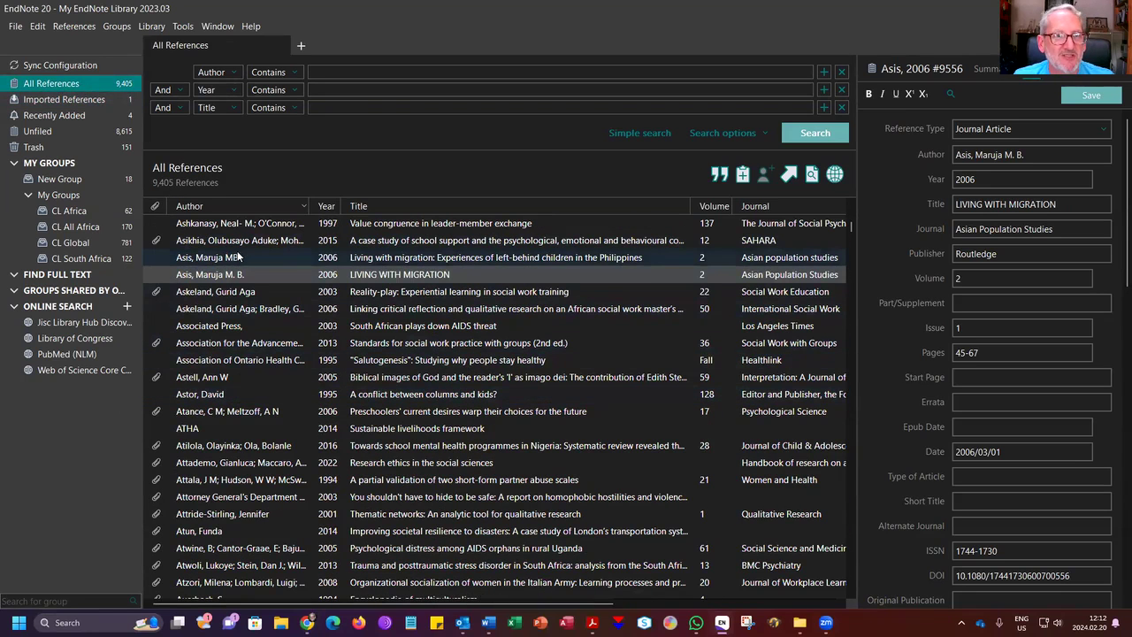
{"action": "left_click", "coordinate": [192, 258], "text": "ctrl"}
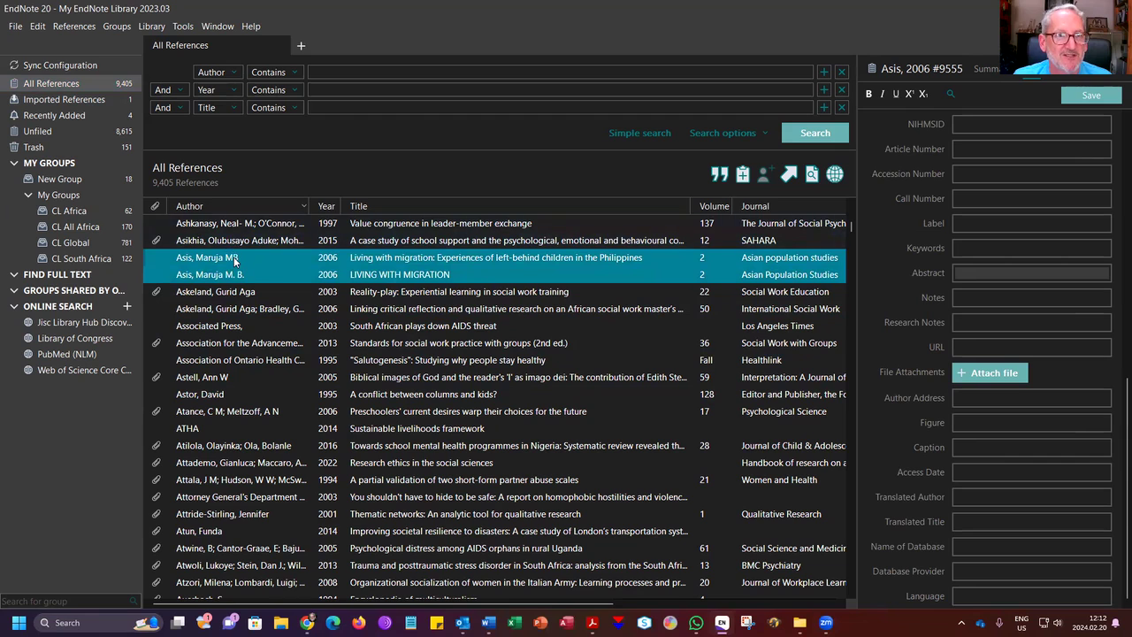
{"action": "left_click", "coordinate": [235, 258]}
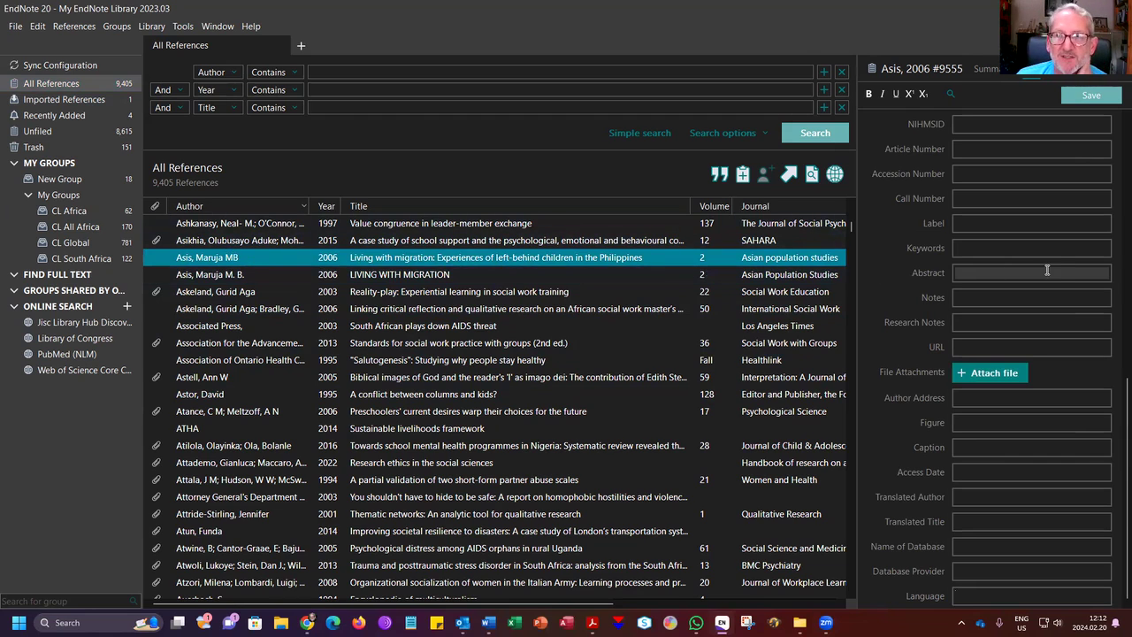
{"action": "scroll", "coordinate": [1048, 270], "scroll_direction": "up", "scroll_amount": 3}
{"action": "scroll", "coordinate": [1048, 270], "scroll_direction": "up", "scroll_amount": 5}
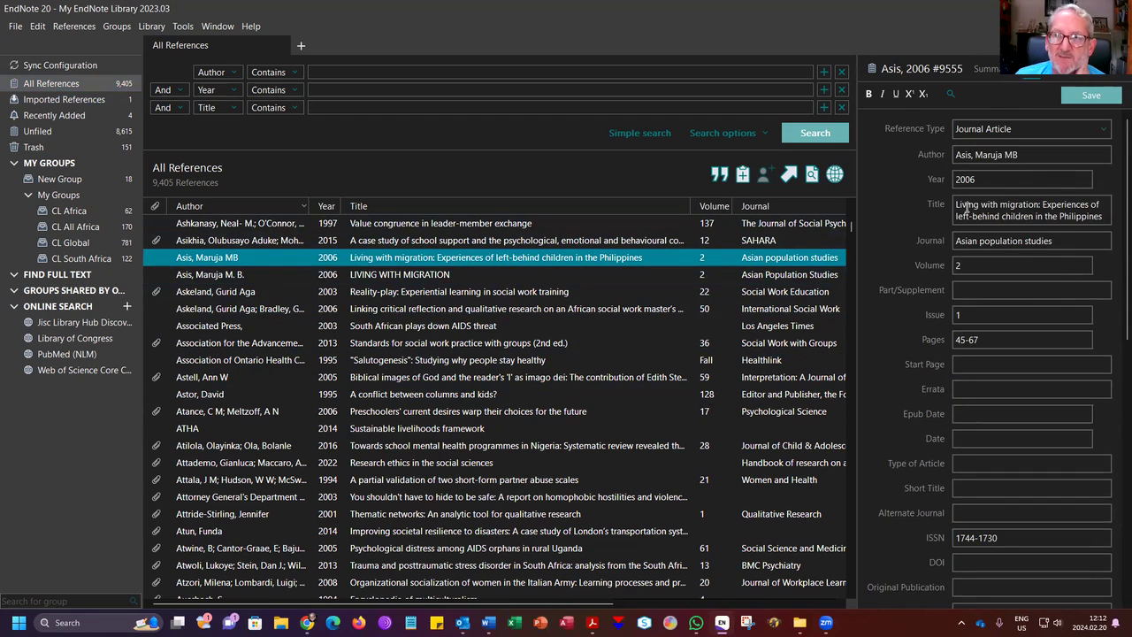
{"action": "left_click_drag", "start_coordinate": [1104, 218], "coordinate": [942, 203]}
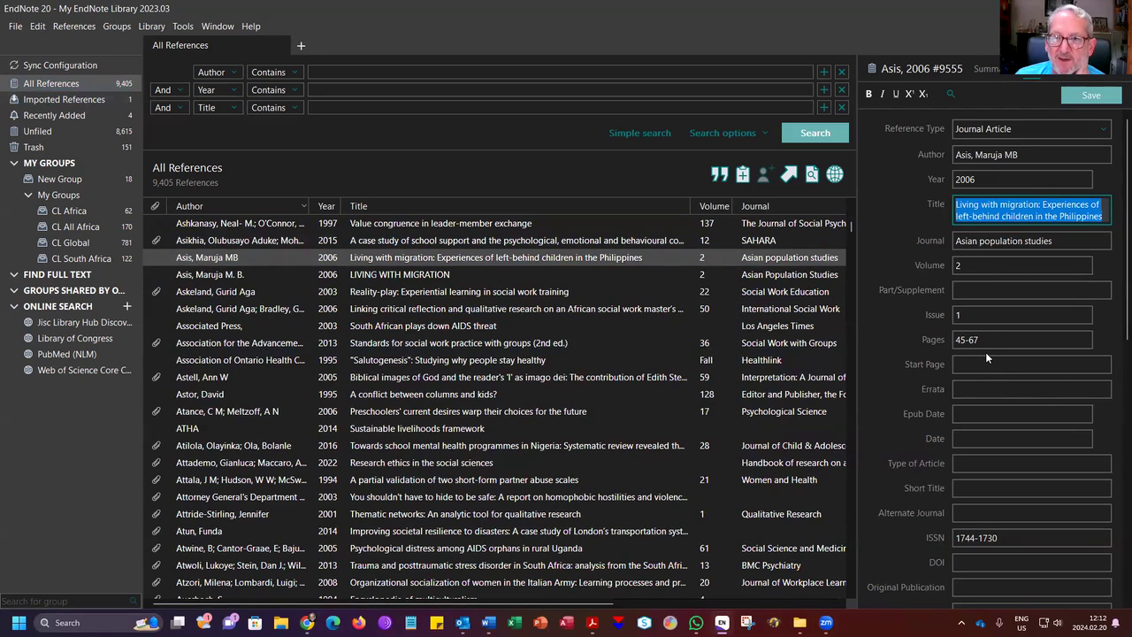
{"action": "left_click", "coordinate": [974, 559]}
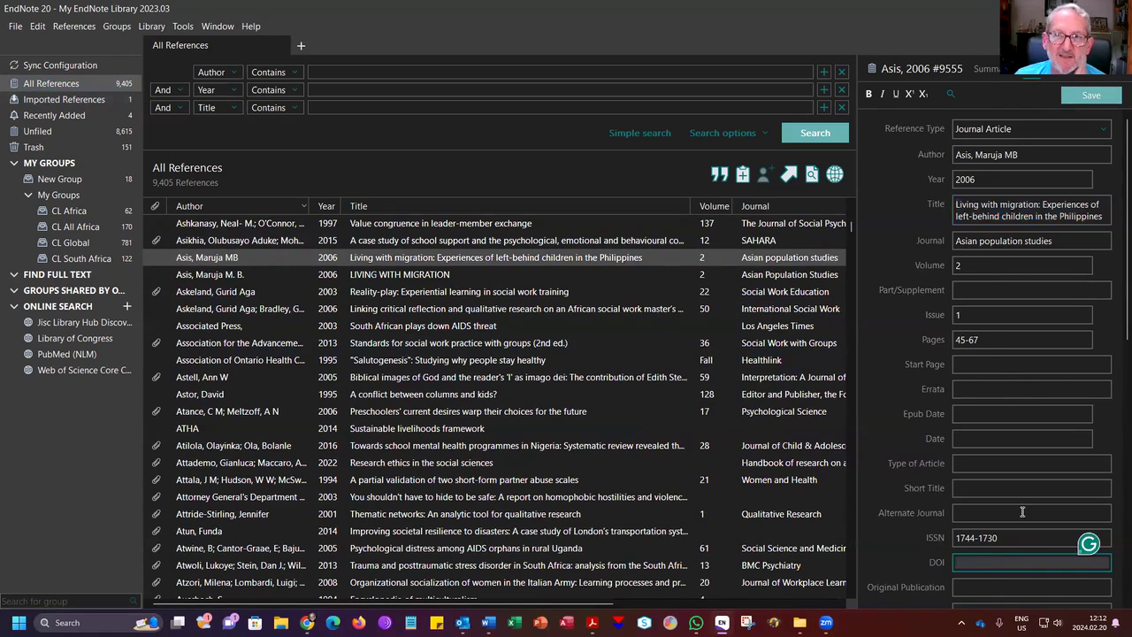
- Examine the title, DOI and abstract fields of the LIVING WITH MIGRATION reference imported from Taylor & Francis
{"action": "left_click", "coordinate": [426, 278]}
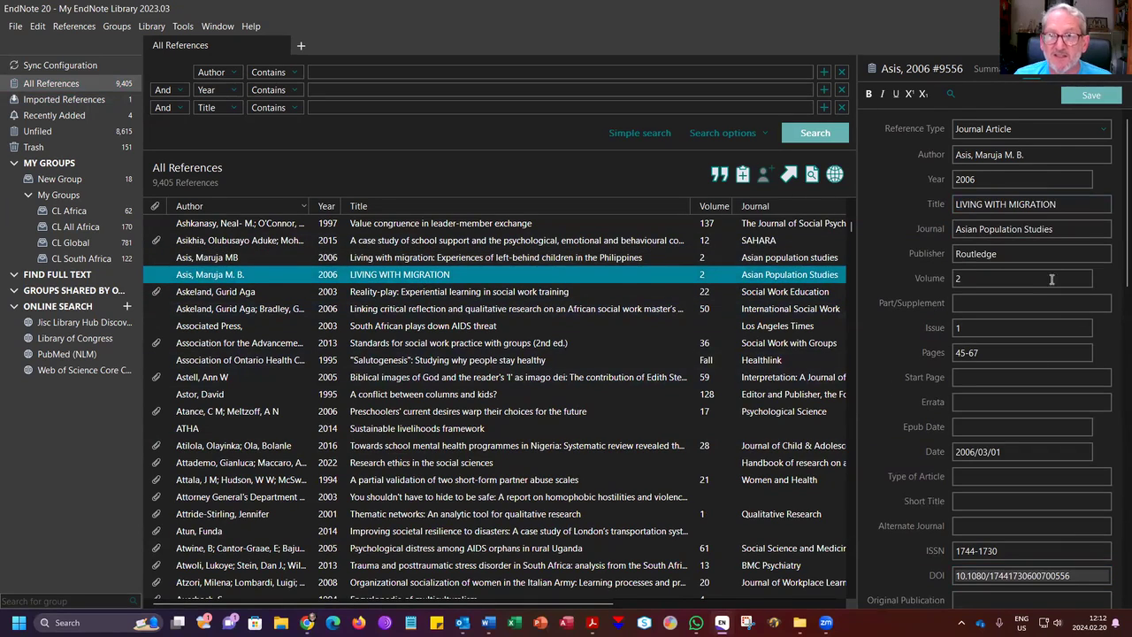
{"action": "left_click", "coordinate": [1075, 202]}
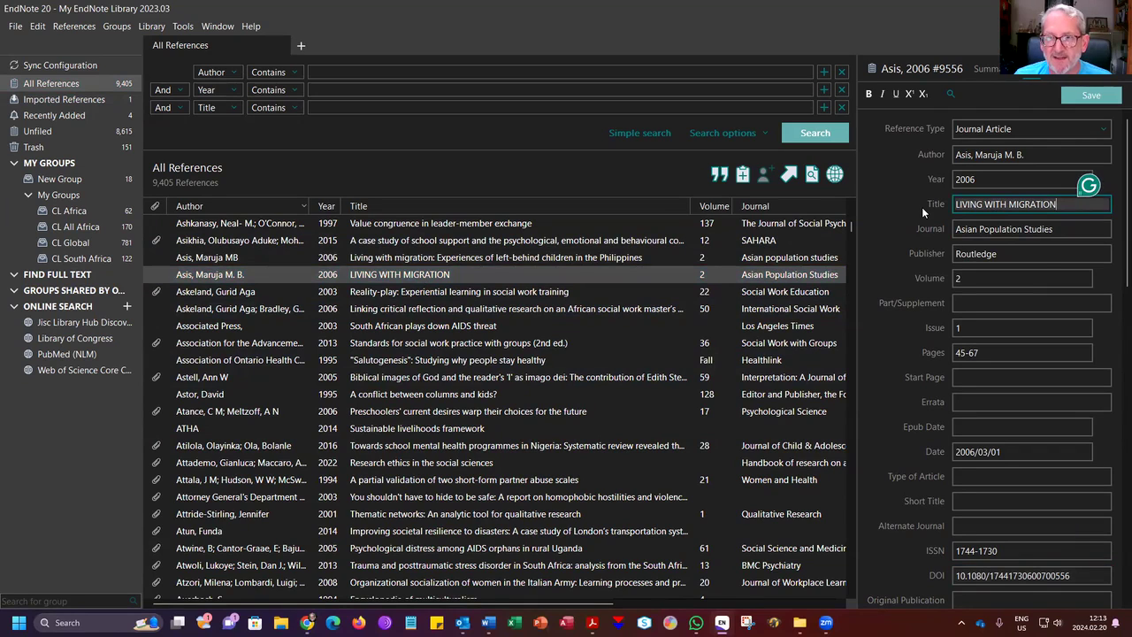
{"action": "left_click", "coordinate": [1058, 576]}
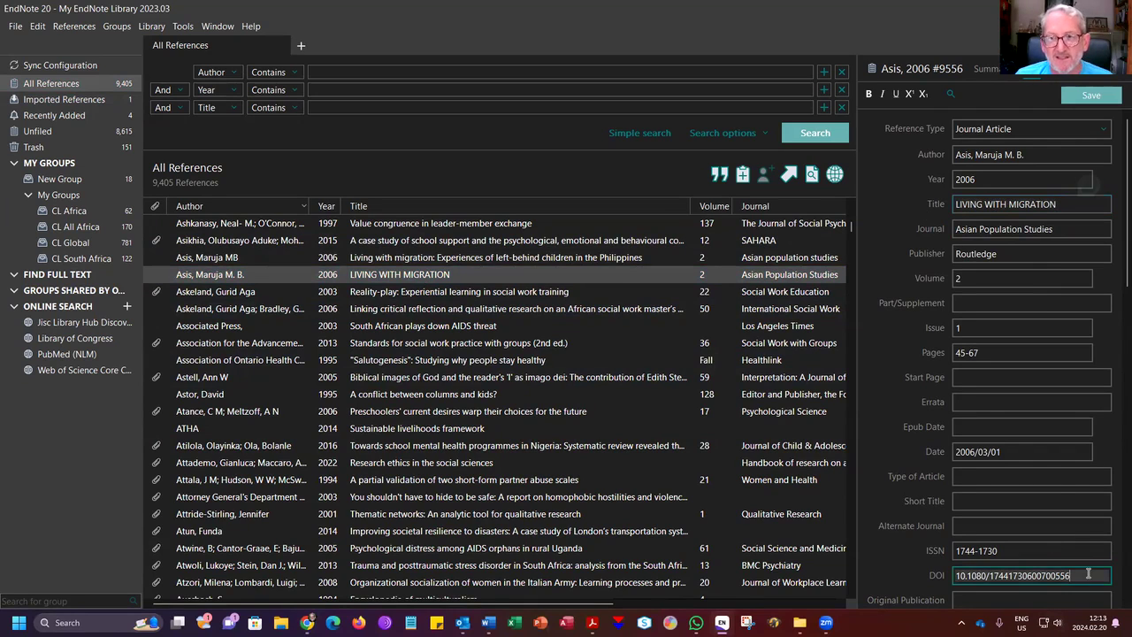
{"action": "scroll", "coordinate": [963, 318], "scroll_direction": "down", "scroll_amount": 12}
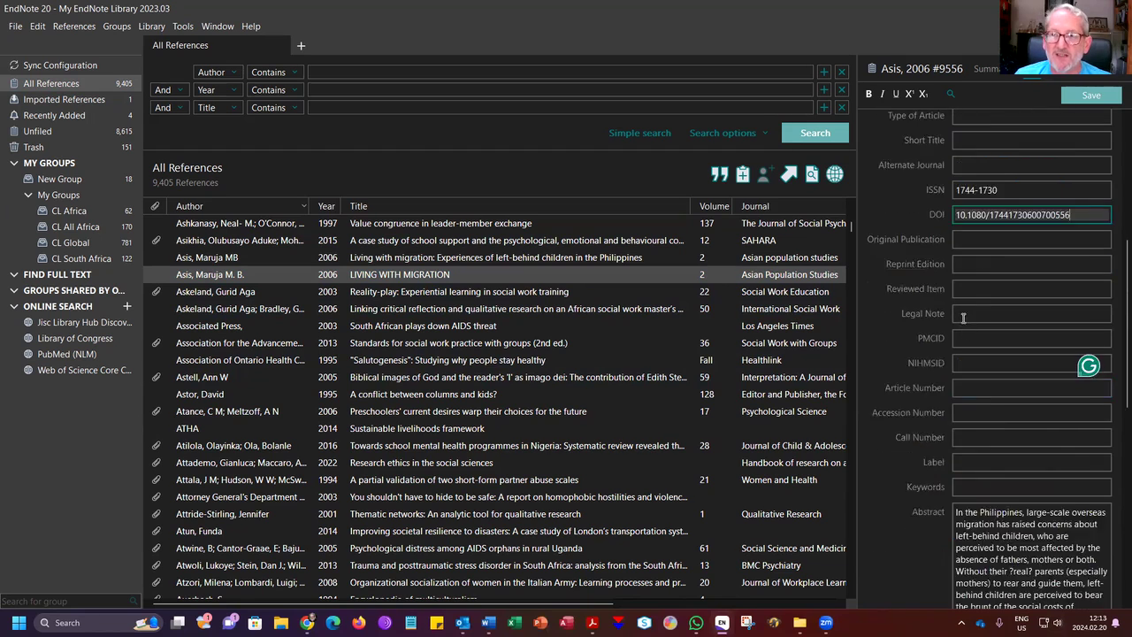
- Compare the abstract in the Taylor & Francis reference with the title, DOI, keywords and abstract fields of the Google Scholar copy
{"action": "scroll", "coordinate": [964, 317], "scroll_direction": "down", "scroll_amount": 3}
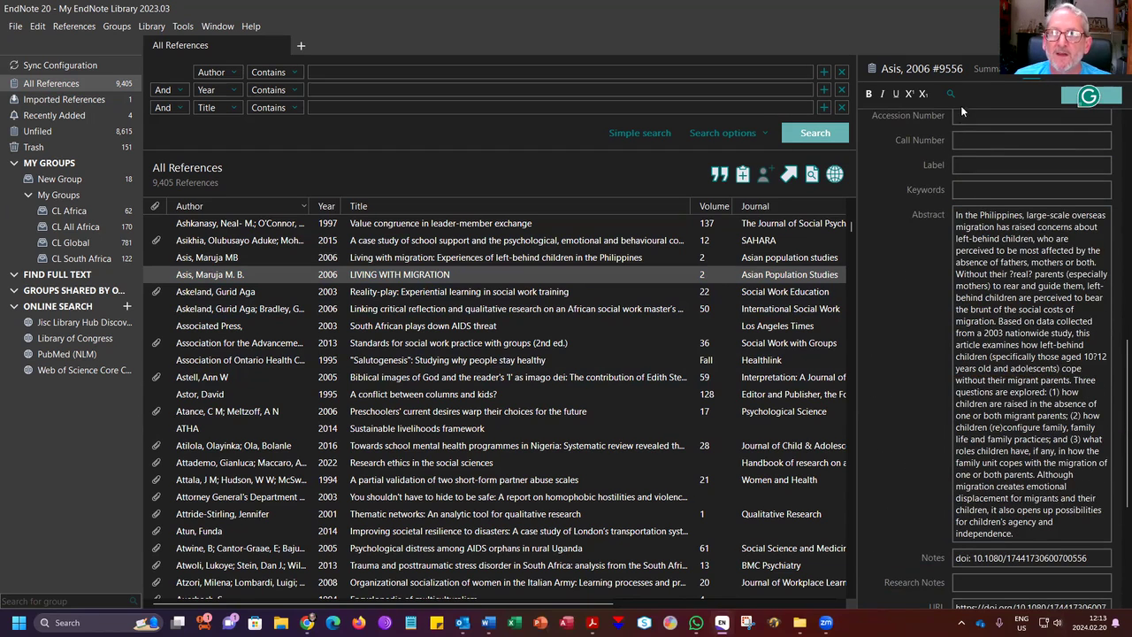
{"action": "left_click", "coordinate": [376, 257]}
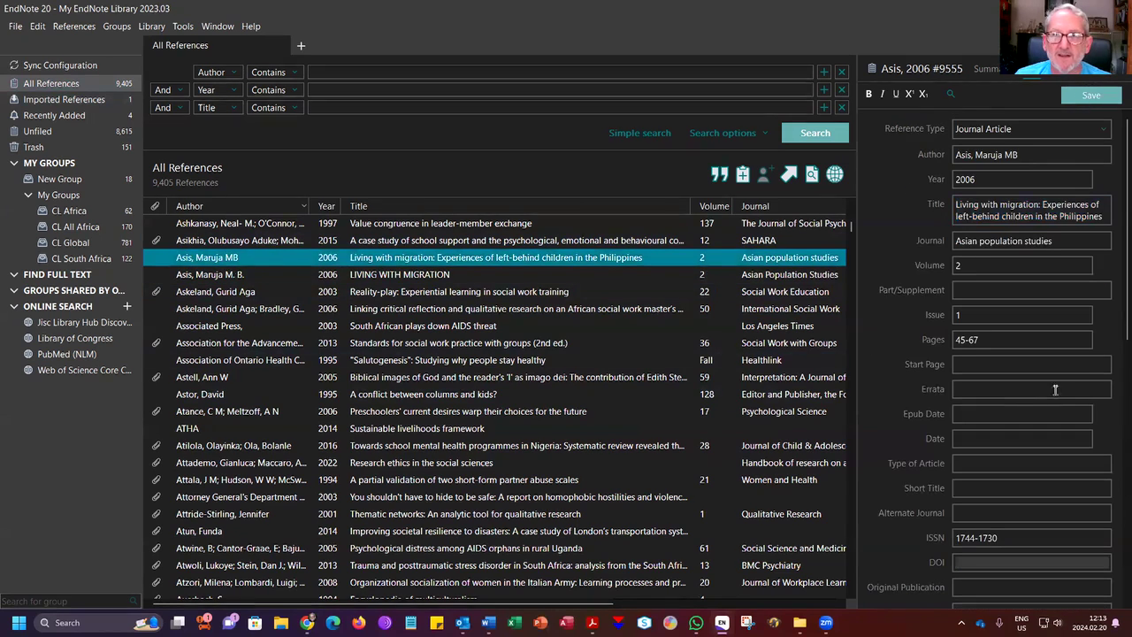
{"action": "scroll", "coordinate": [1032, 299], "scroll_direction": "down", "scroll_amount": 6}
{"action": "scroll", "coordinate": [1032, 299], "scroll_direction": "down", "scroll_amount": 3}
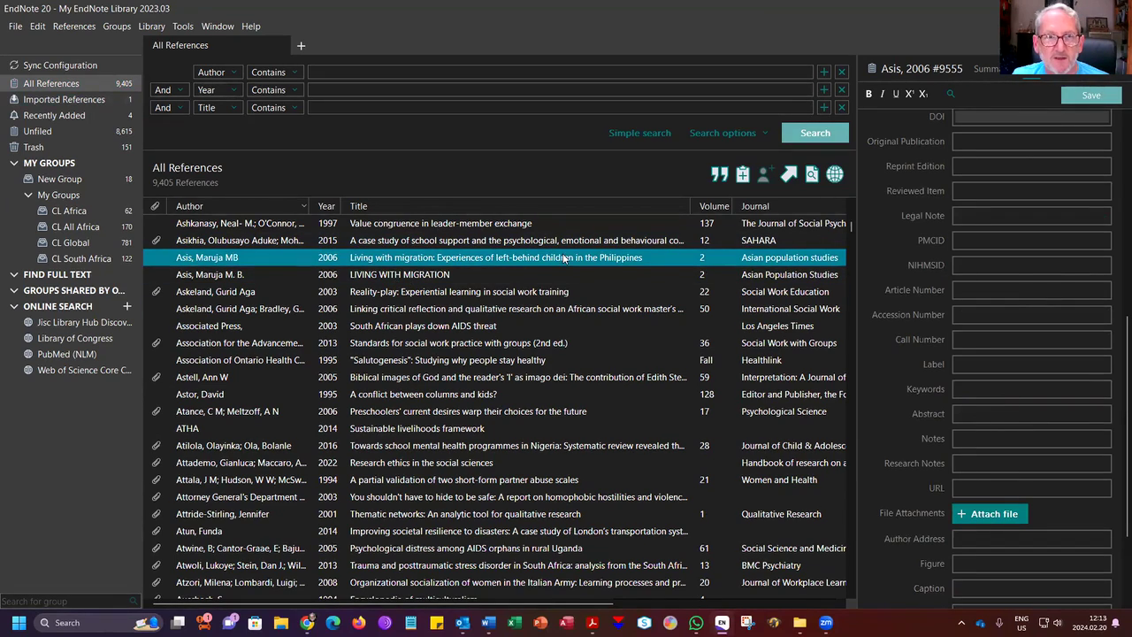
{"action": "left_click_drag", "start_coordinate": [1116, 343], "coordinate": [1116, 124]}
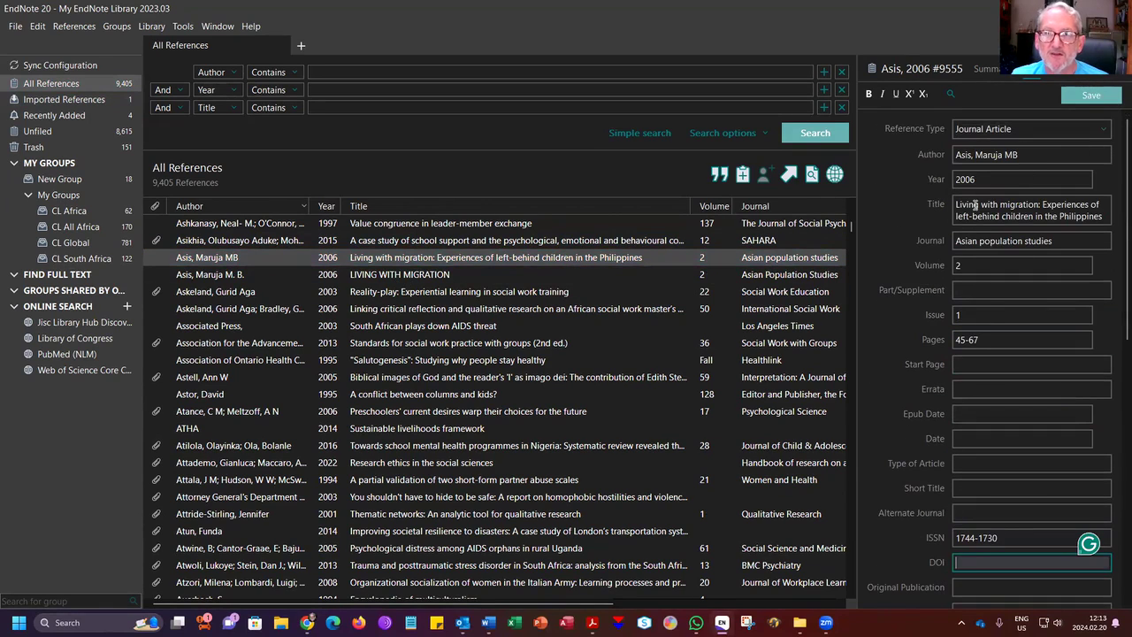
{"action": "left_click", "coordinate": [587, 260]}
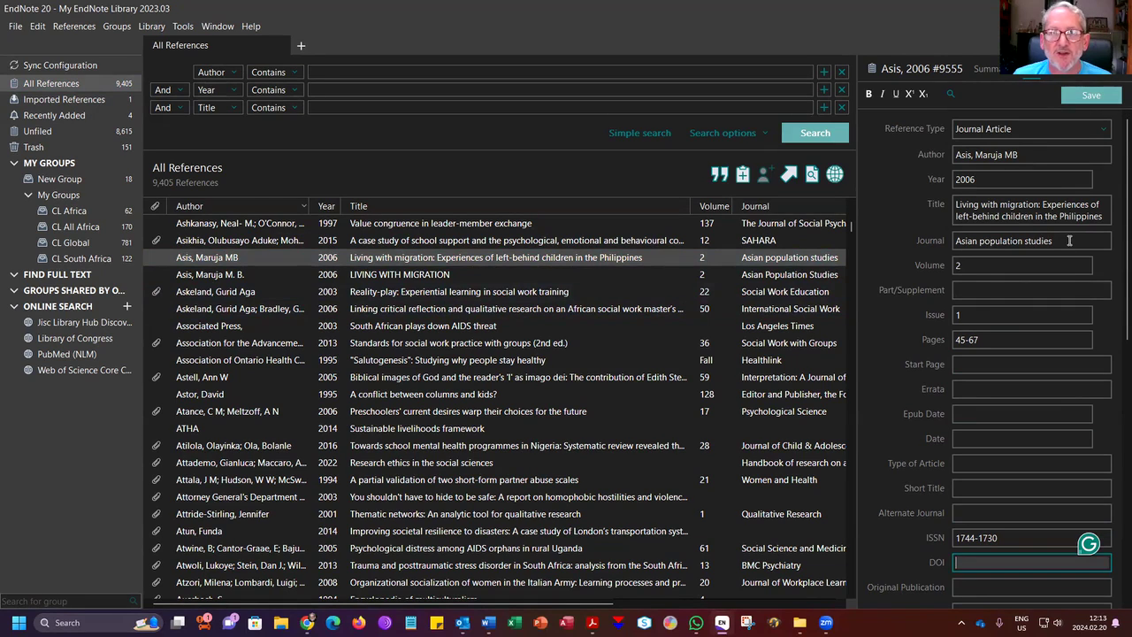
- Return to the article's Taylor & Francis page and check its title against the Title field of the Google Scholar copy in EndNote
{"action": "key", "text": "alt+Tab"}
{"action": "scroll", "coordinate": [410, 259], "scroll_direction": "up", "scroll_amount": 3}
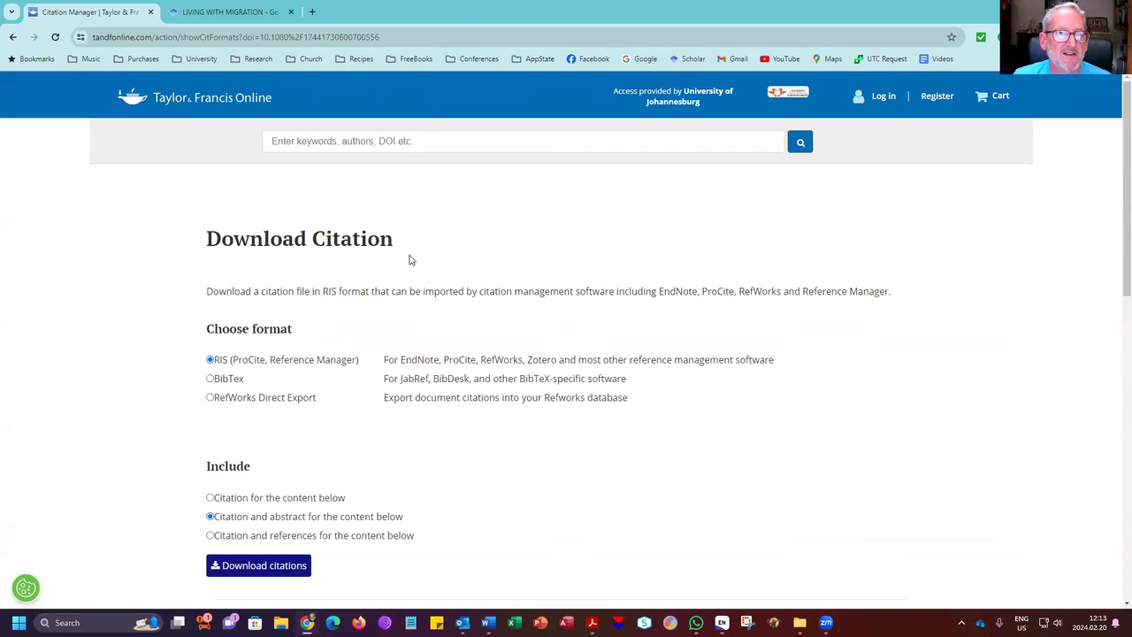
{"action": "left_click", "coordinate": [14, 39]}
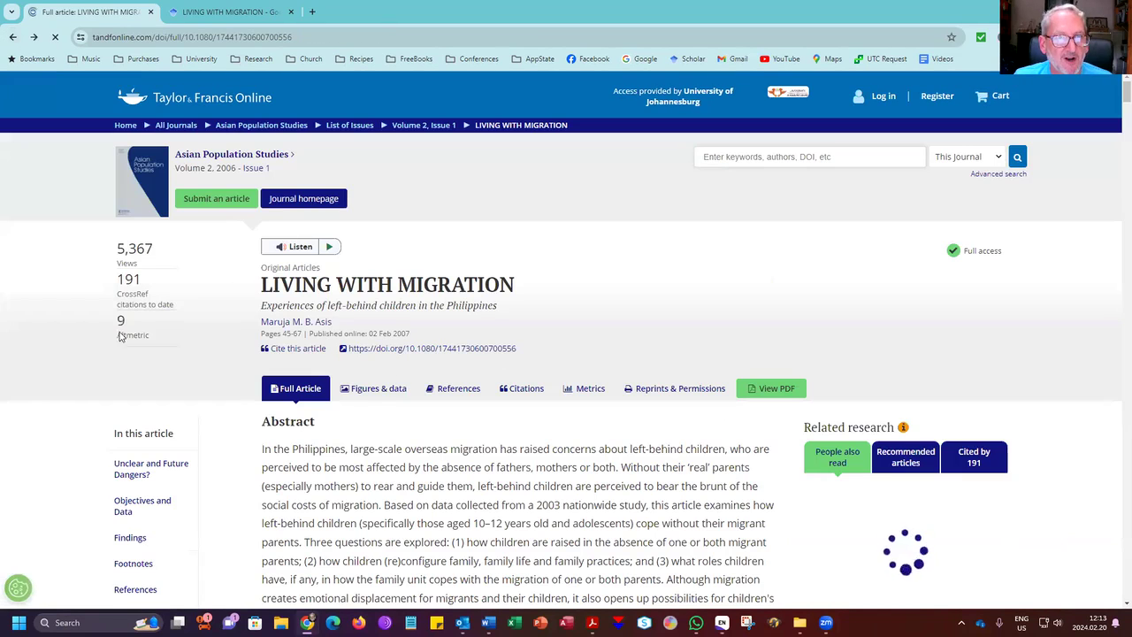
{"action": "left_click_drag", "start_coordinate": [263, 283], "coordinate": [588, 287]}
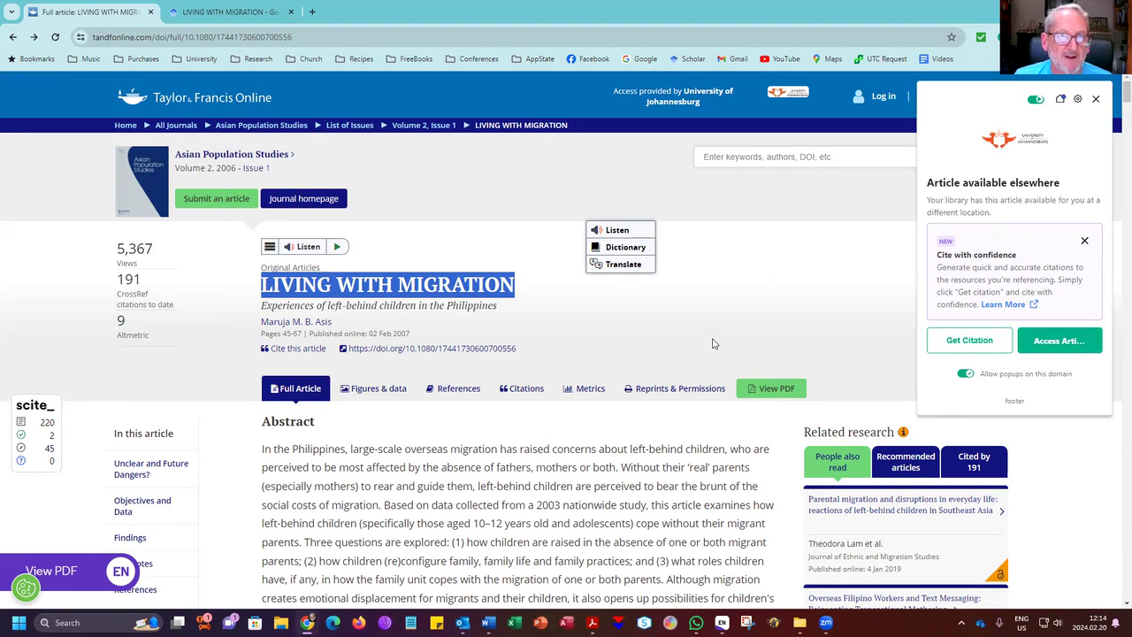
{"action": "key", "text": "alt+Tab"}
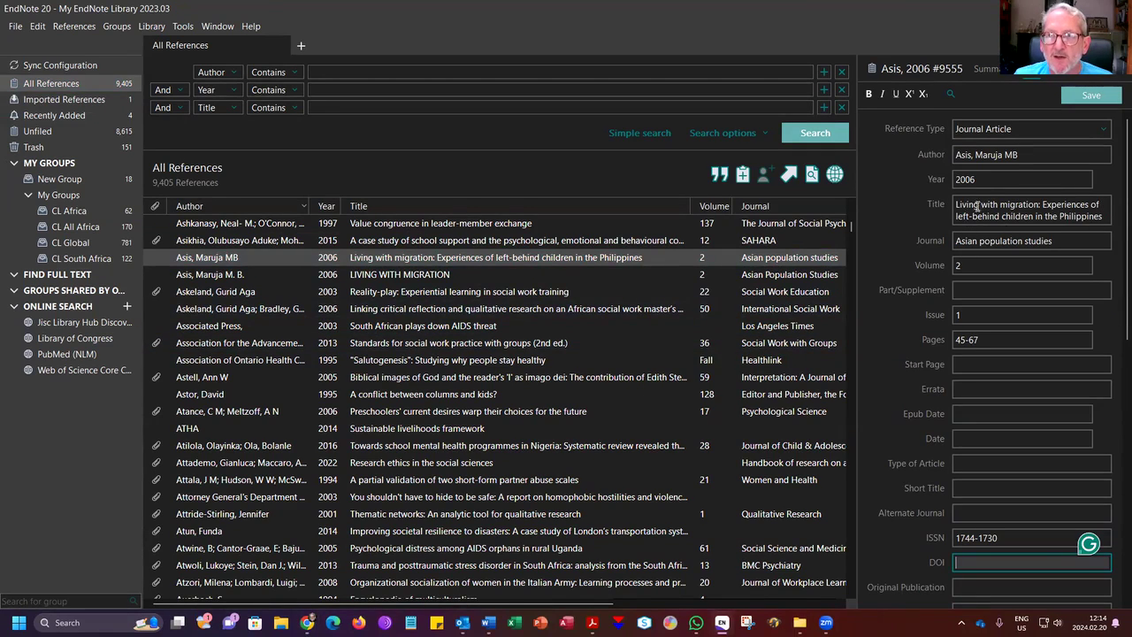
{"action": "left_click", "coordinate": [957, 203]}
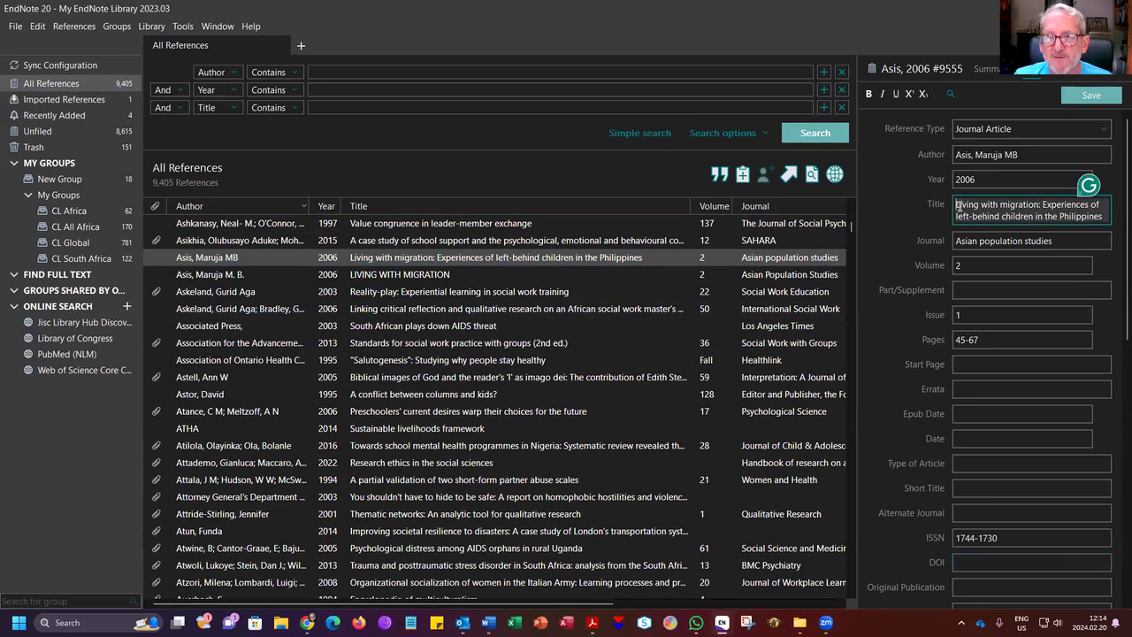
{"action": "left_click", "coordinate": [1044, 204]}
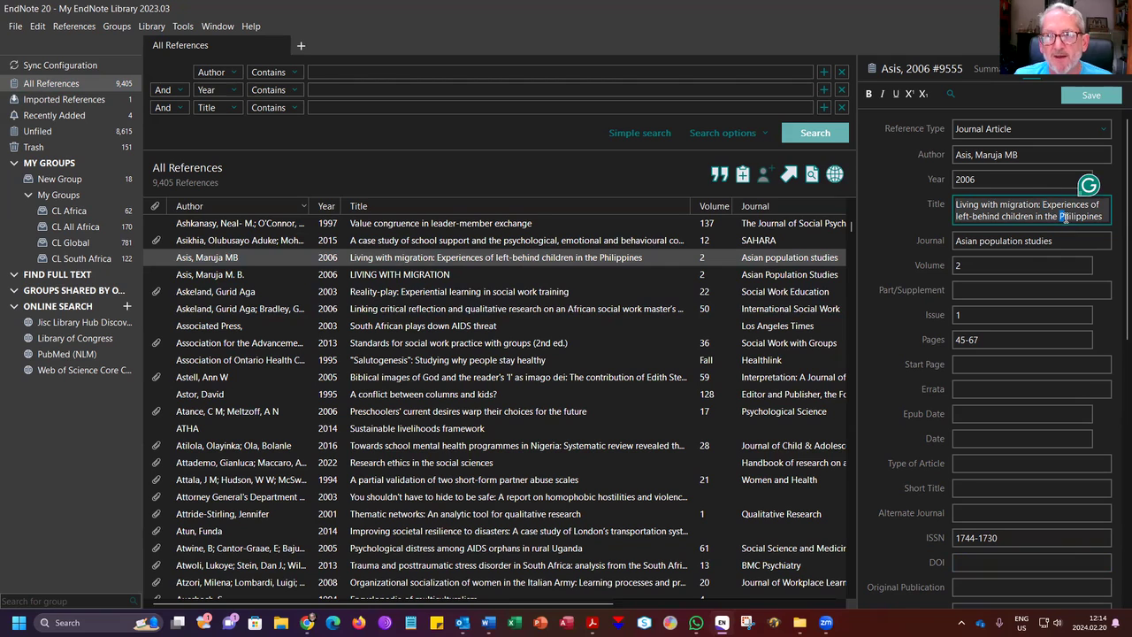
- Capitalise the journal name of the Google Scholar copy as "Asian Population Studies" and check its volume and issue fields
{"action": "left_click", "coordinate": [980, 242]}
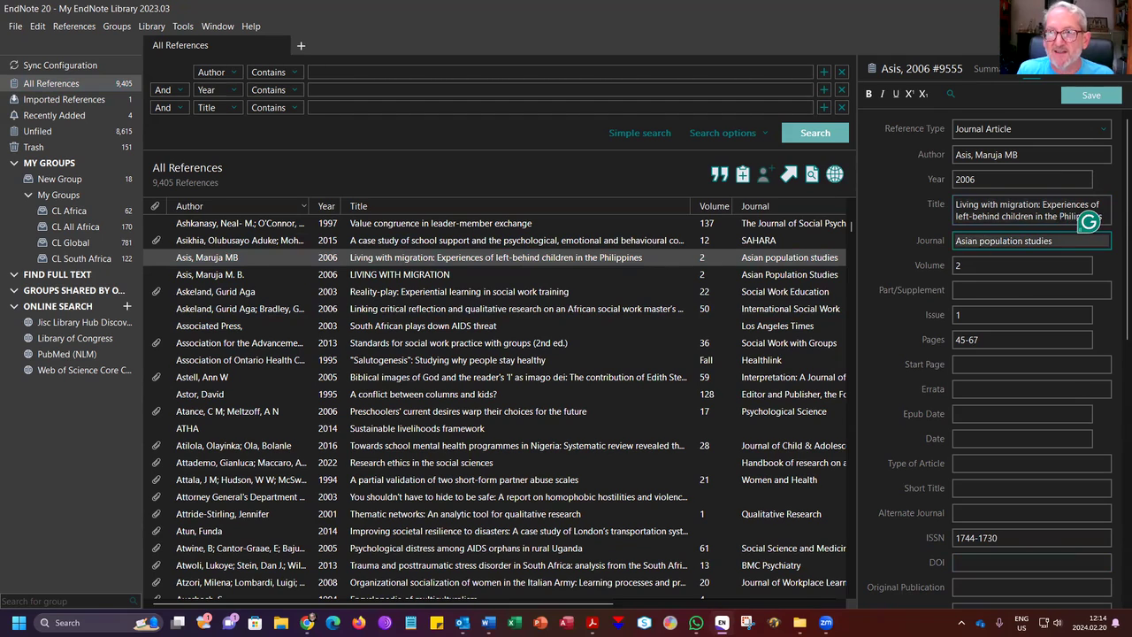
{"action": "type", "text": "P"}
{"action": "key", "text": "shift+Right"}
{"action": "type", "text": "S"}
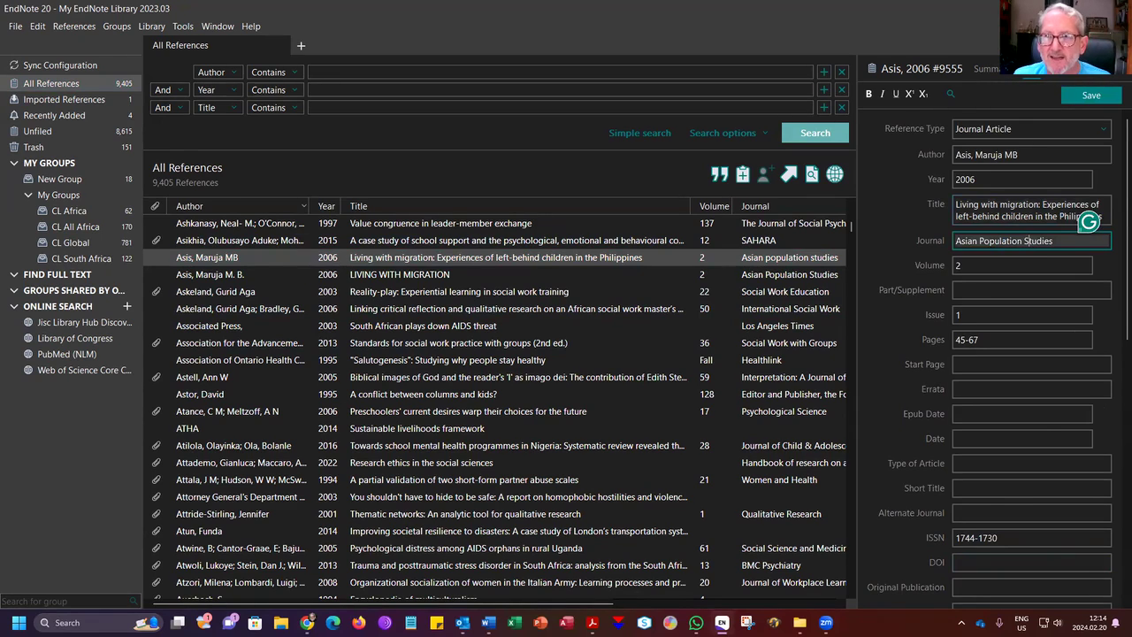
{"action": "key", "text": "Tab"}
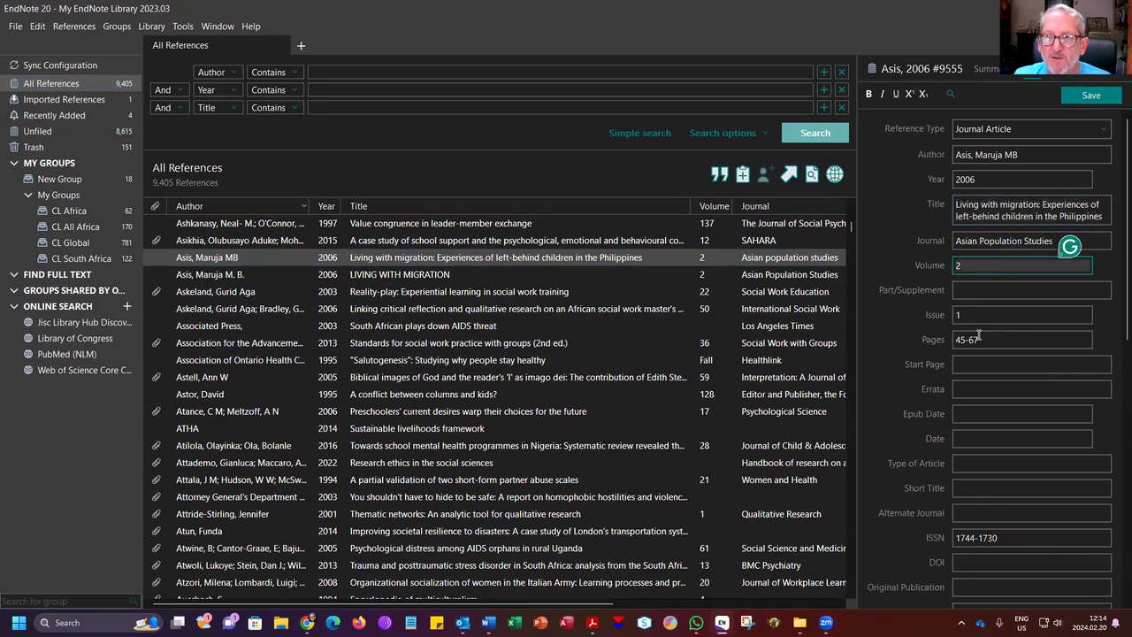
{"action": "key", "text": "Tab"}
{"action": "key", "text": "Tab"}
{"action": "left_click", "coordinate": [1016, 561]}
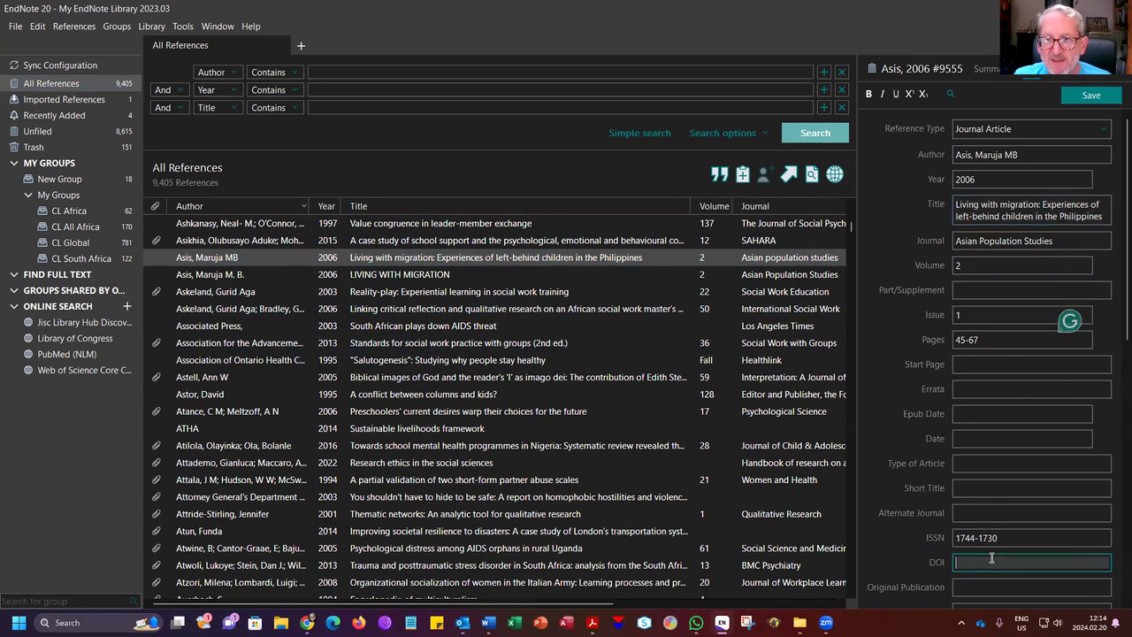
{"action": "key", "text": "alt+Tab"}
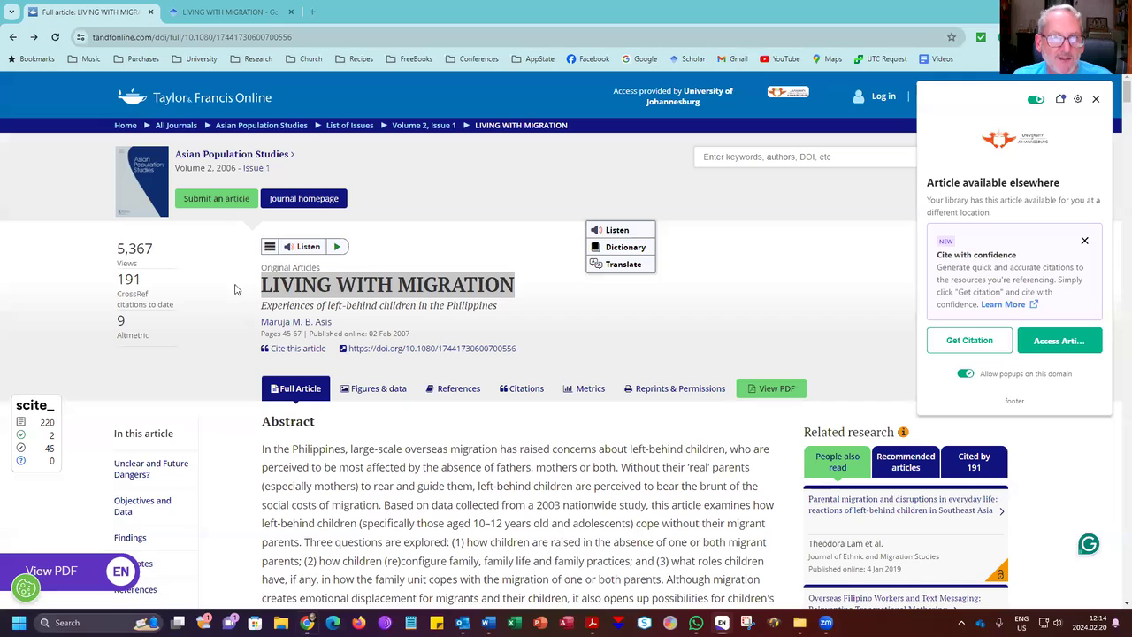
{"action": "left_click", "coordinate": [524, 363]}
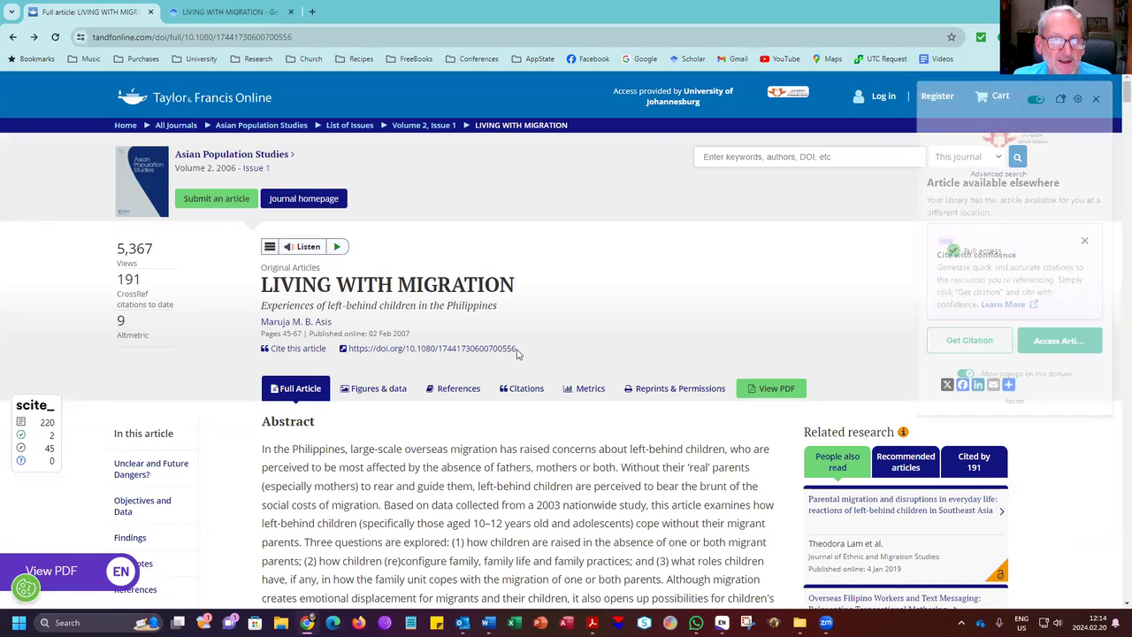
{"action": "left_click_drag", "start_coordinate": [445, 361], "coordinate": [362, 349]}
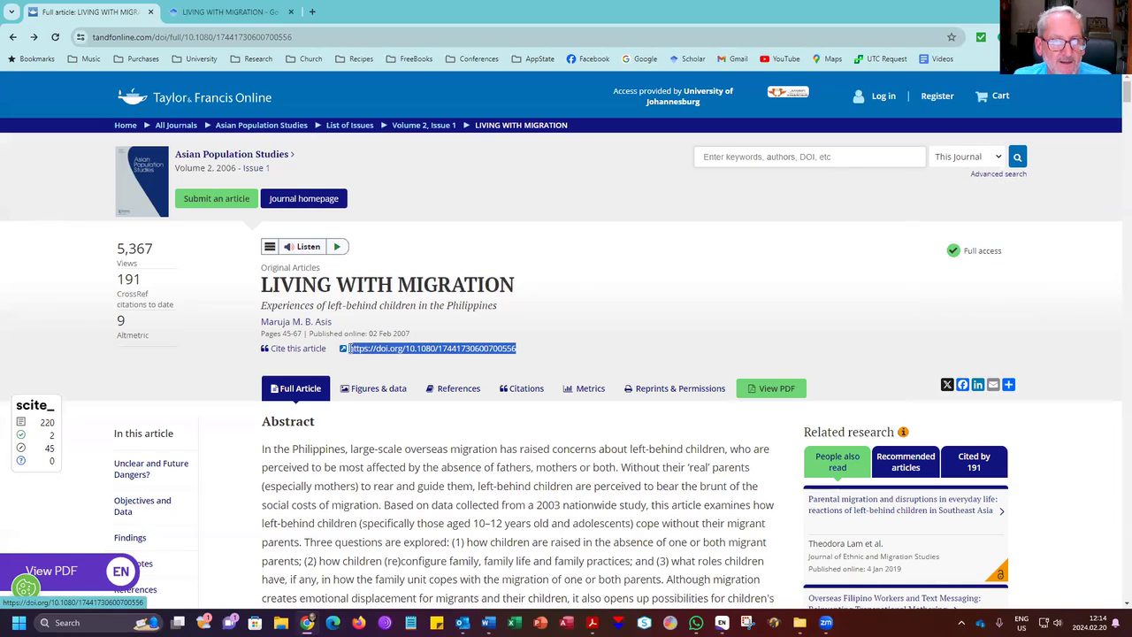
{"action": "left_click", "coordinate": [350, 348]}
{"action": "left_click_drag", "start_coordinate": [519, 349], "coordinate": [345, 347]}
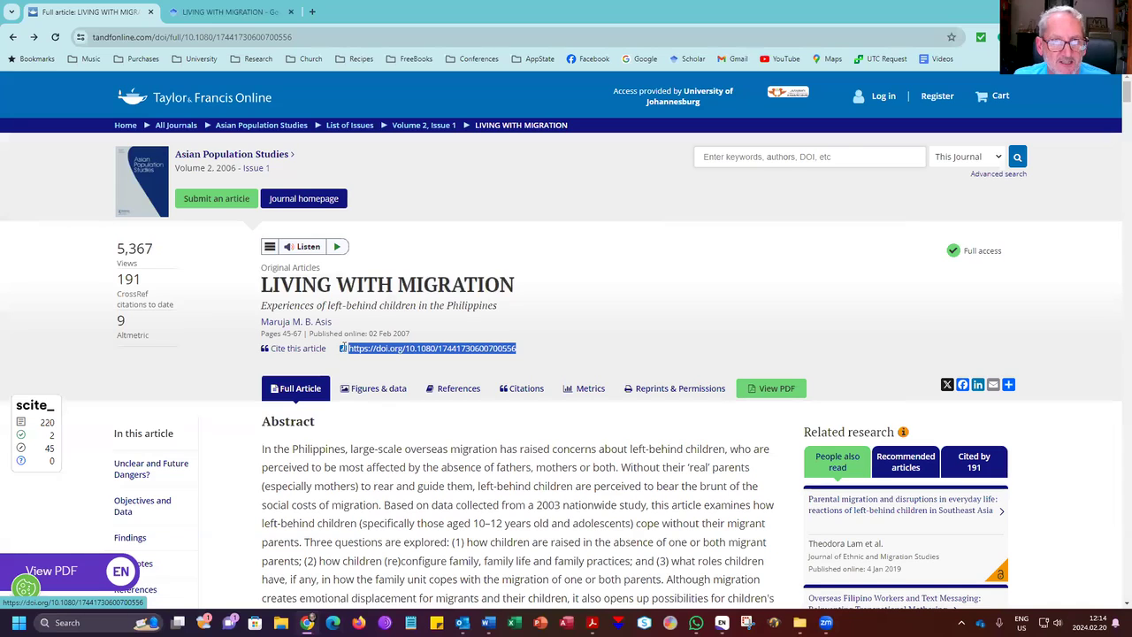
{"action": "left_click_drag", "start_coordinate": [365, 350], "coordinate": [406, 348]}
{"action": "key", "text": "ctrl+c"}
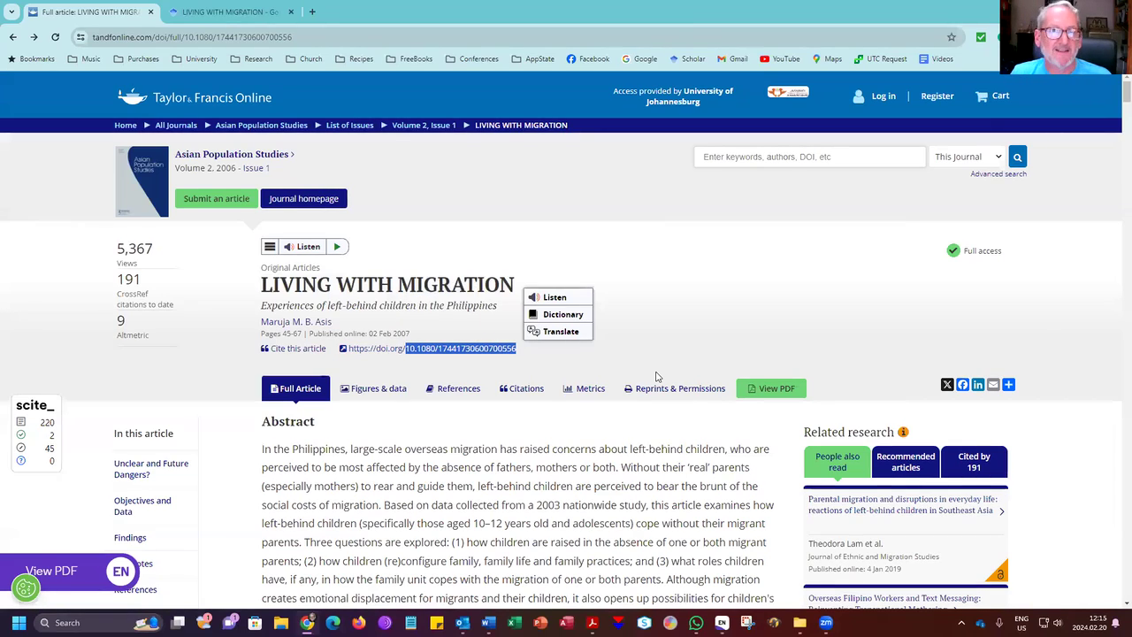
{"action": "key", "text": "alt+Tab"}
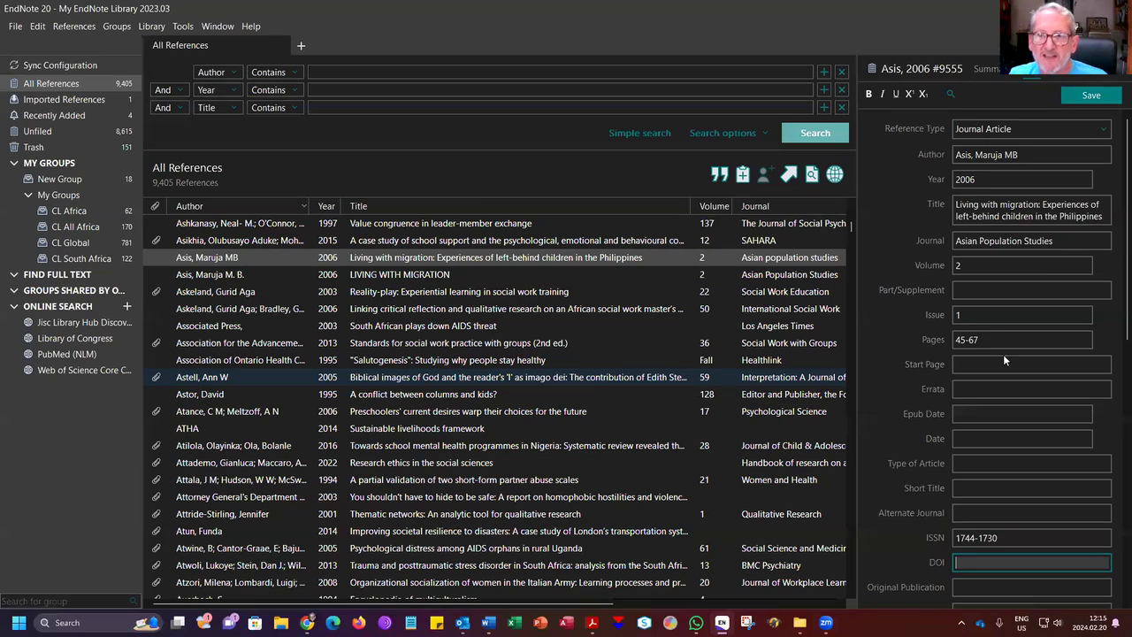
{"action": "key", "text": "ctrl+v"}
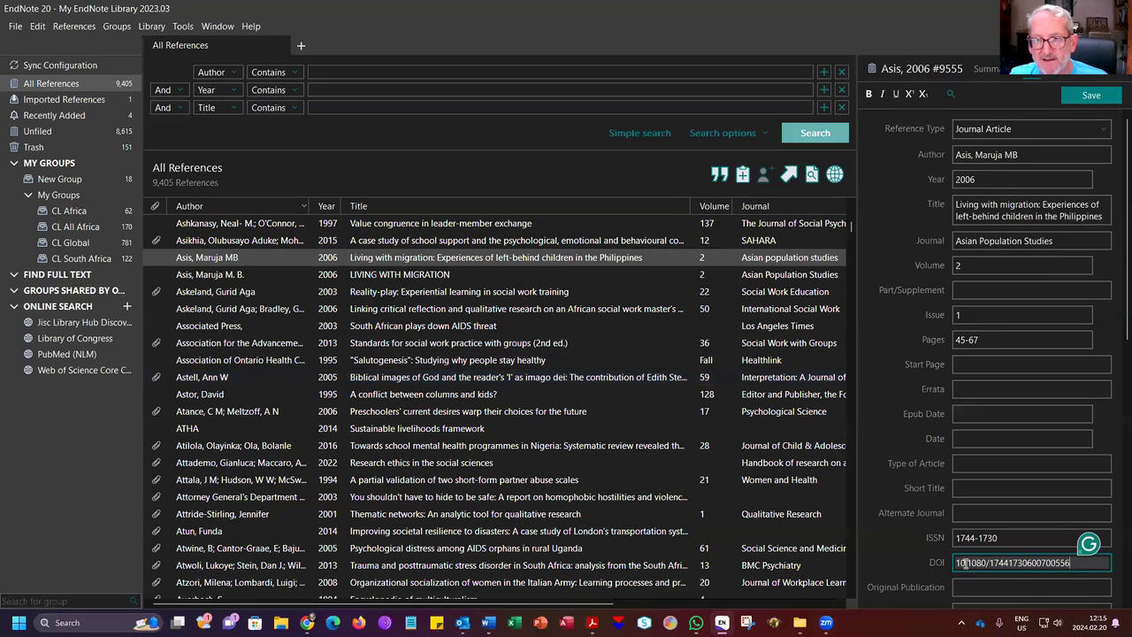
- Copy the full abstract text from the Taylor & Francis article page into the reference's Abstract field in EndNote
{"action": "scroll", "coordinate": [964, 562], "scroll_direction": "down", "scroll_amount": 8}
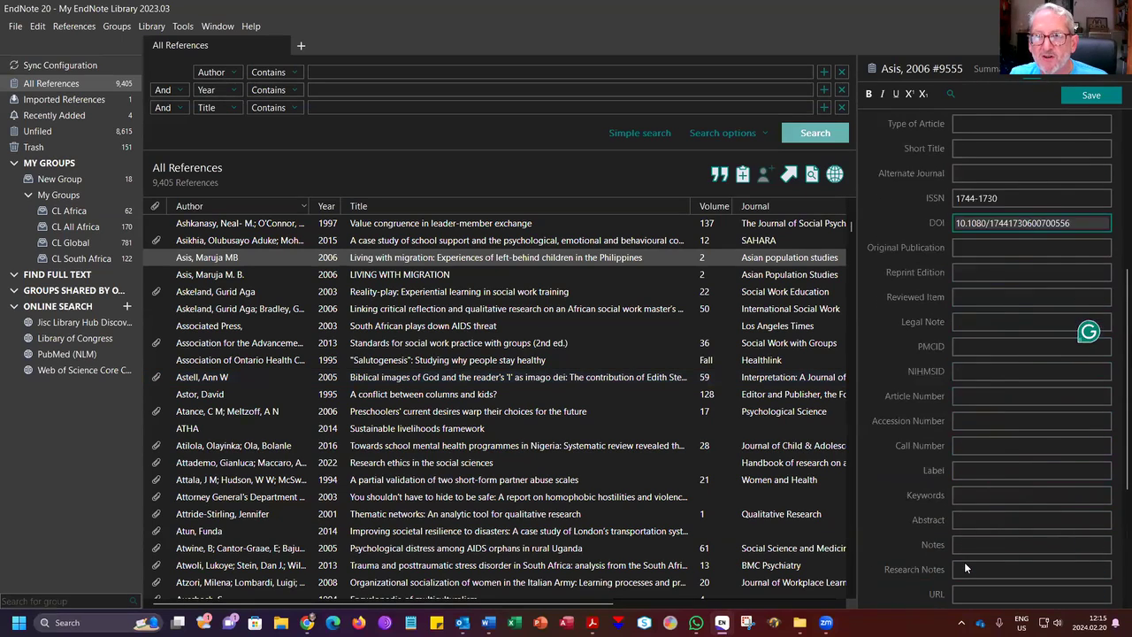
{"action": "scroll", "coordinate": [966, 568], "scroll_direction": "down", "scroll_amount": 1}
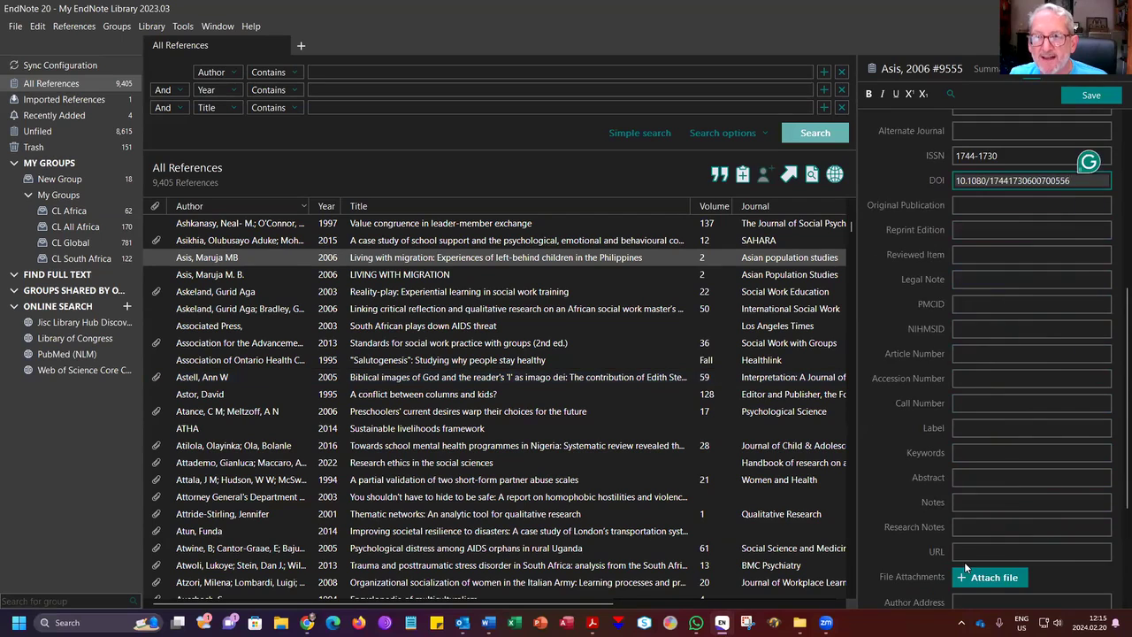
{"action": "left_click", "coordinate": [977, 455]}
{"action": "key", "text": "Tab"}
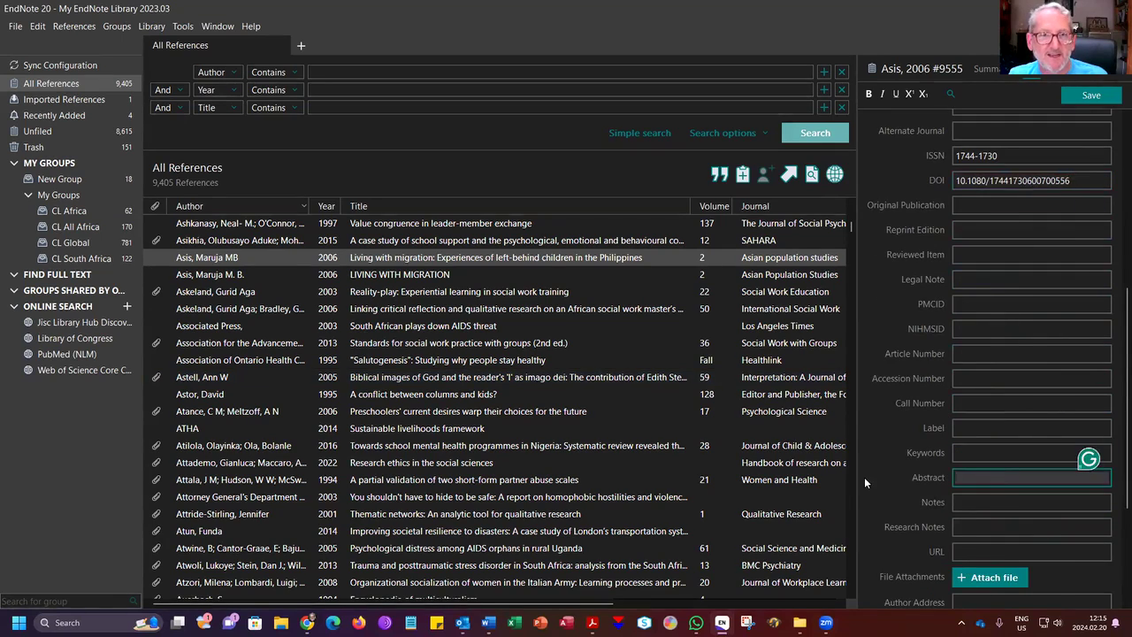
{"action": "key", "text": "alt+Tab"}
{"action": "scroll", "coordinate": [264, 217], "scroll_direction": "down", "scroll_amount": 3}
{"action": "left_click_drag", "start_coordinate": [264, 215], "coordinate": [421, 387]}
{"action": "key", "text": "ctrl+c"}
{"action": "key", "text": "alt+Tab"}
{"action": "key", "text": "ctrl+v"}
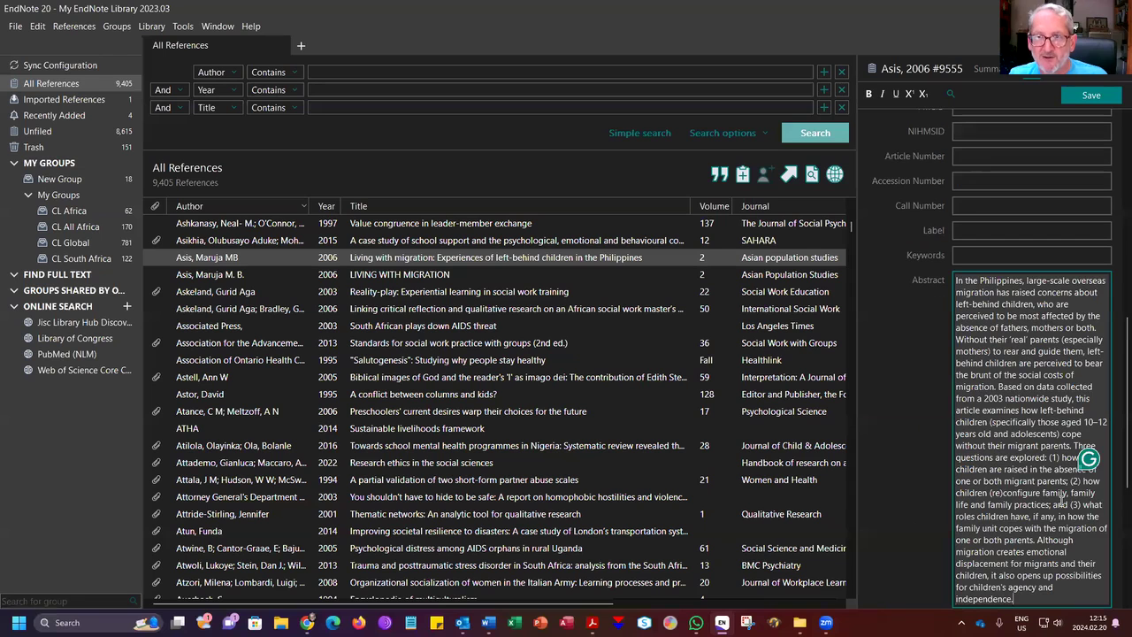
- Copy all the keywords listed below the abstract on the Taylor & Francis page into the reference's Keywords field in EndNote
{"action": "left_click", "coordinate": [1088, 258]}
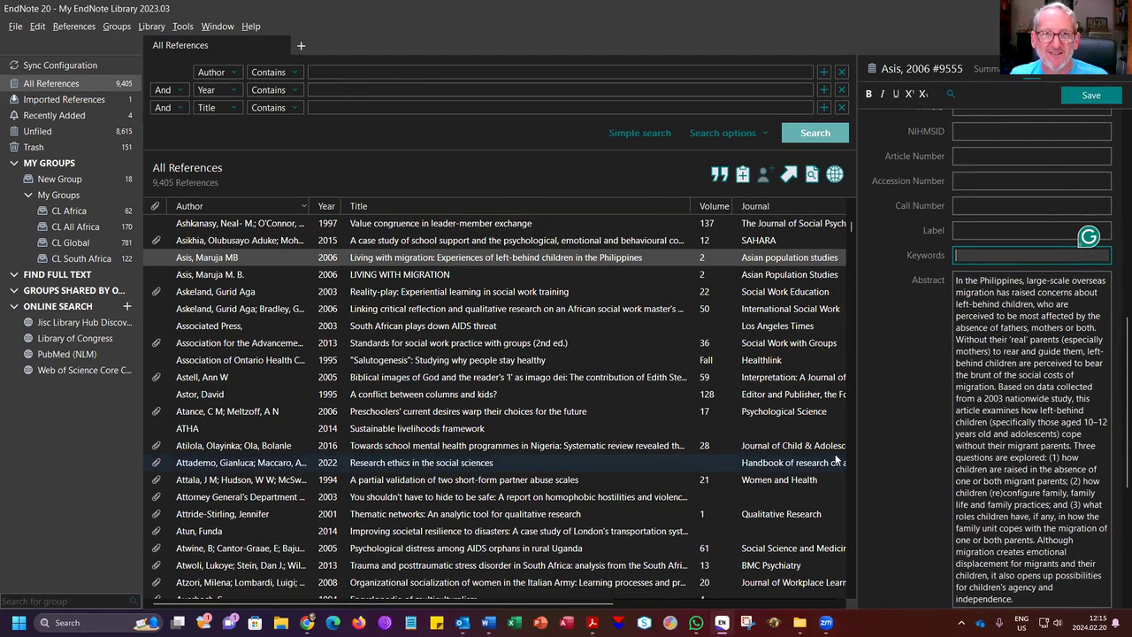
{"action": "key", "text": "alt+Tab"}
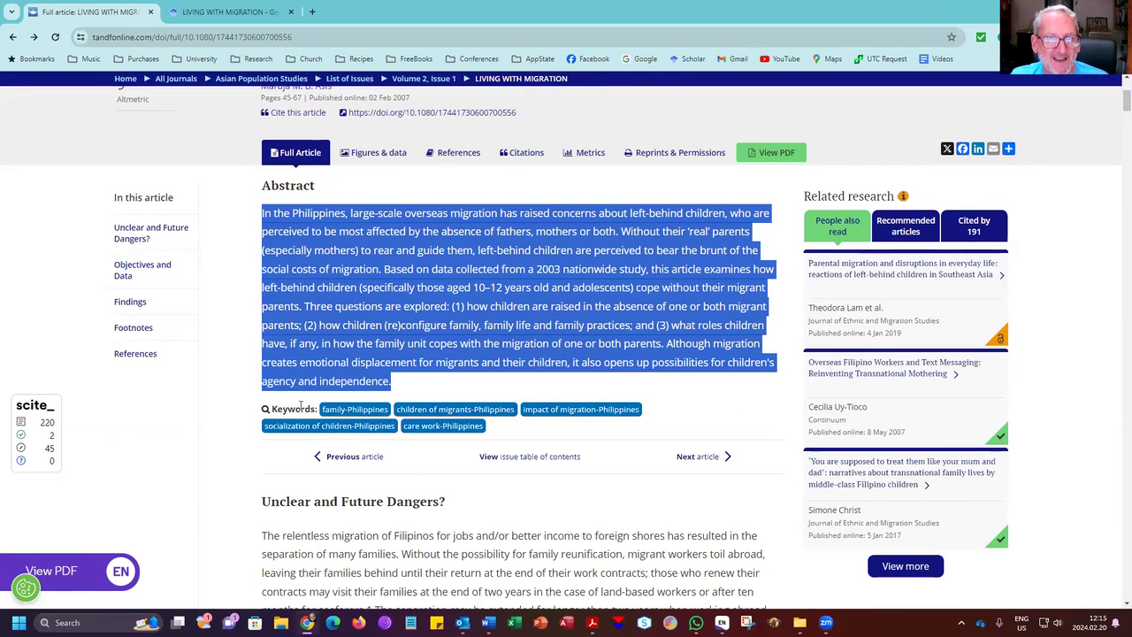
{"action": "left_click", "coordinate": [515, 434]}
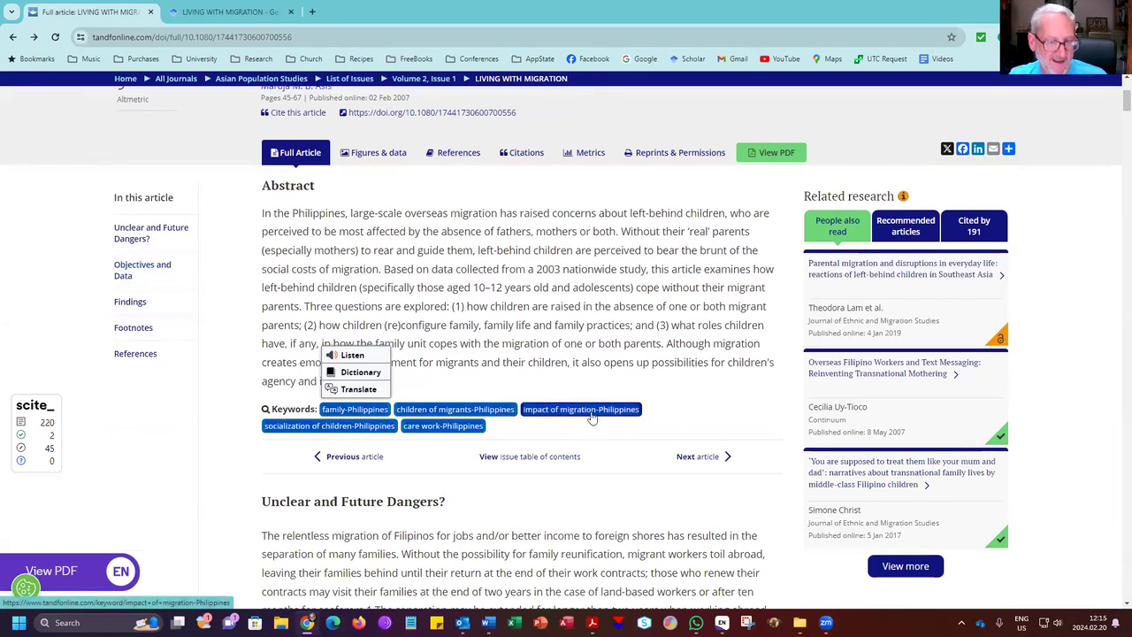
{"action": "left_click", "coordinate": [563, 413]}
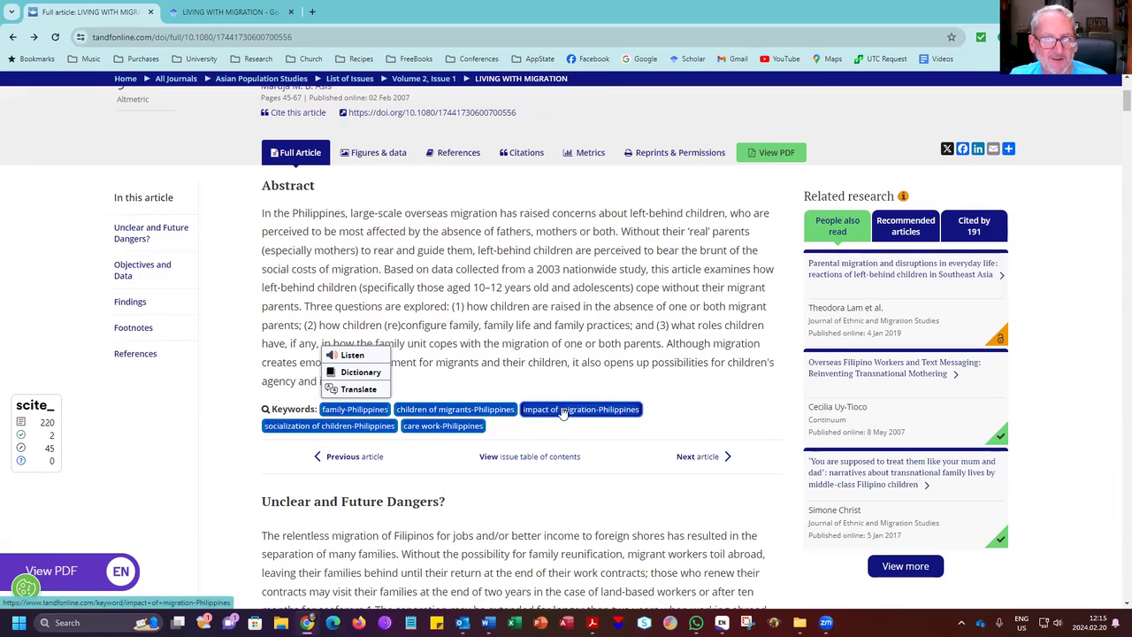
{"action": "right_click", "coordinate": [564, 413]}
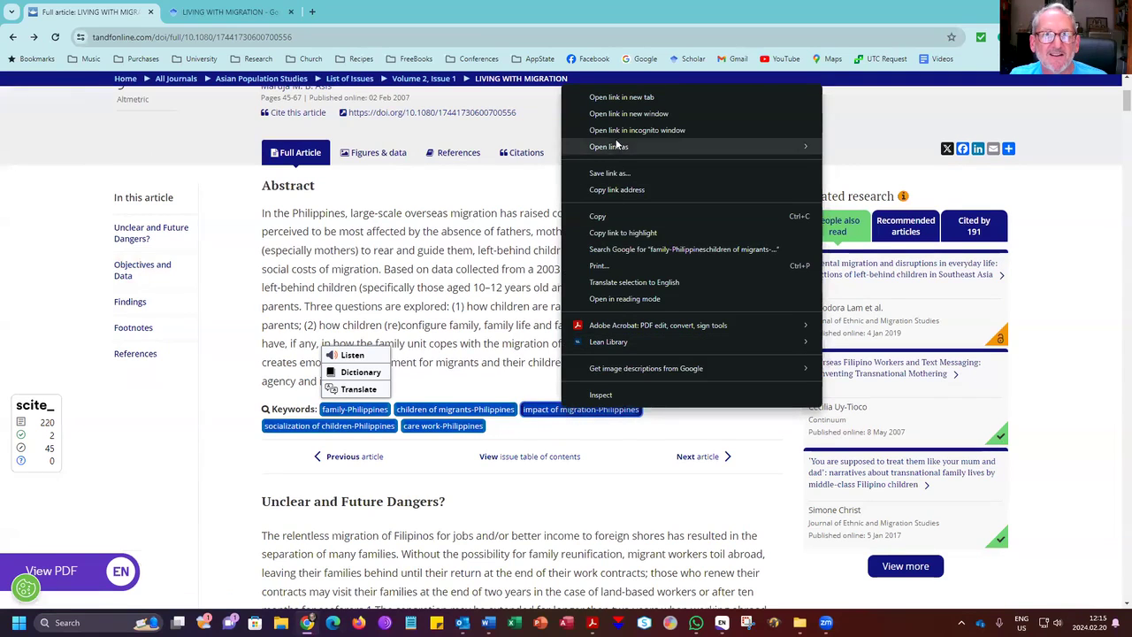
{"action": "left_click", "coordinate": [607, 217]}
{"action": "key", "text": "alt+Tab"}
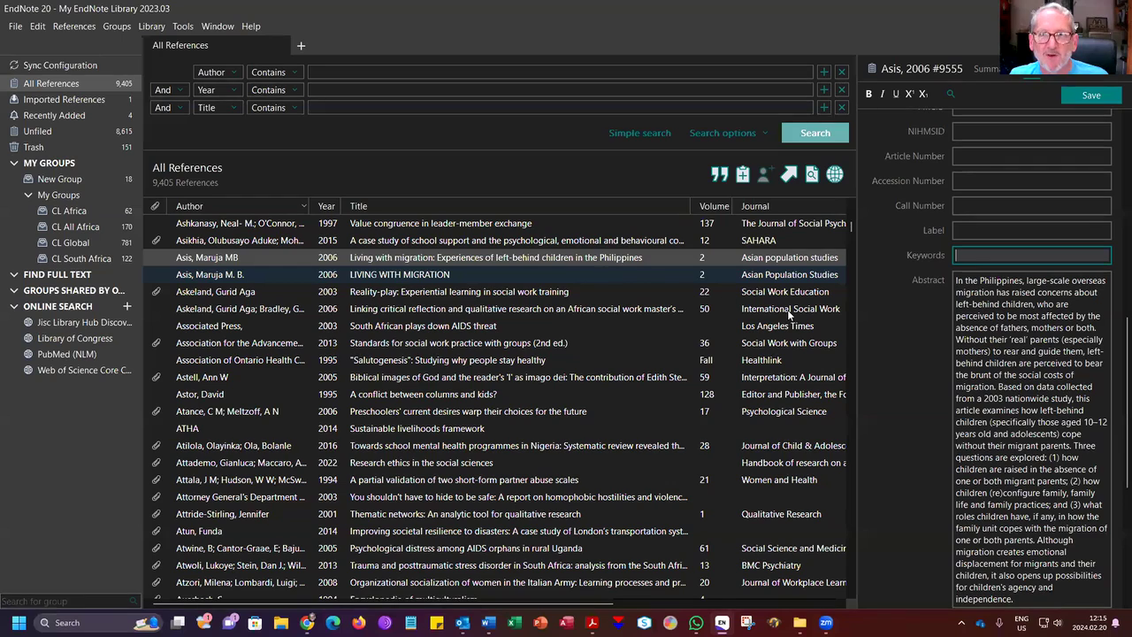
{"action": "key", "text": "ctrl+v"}
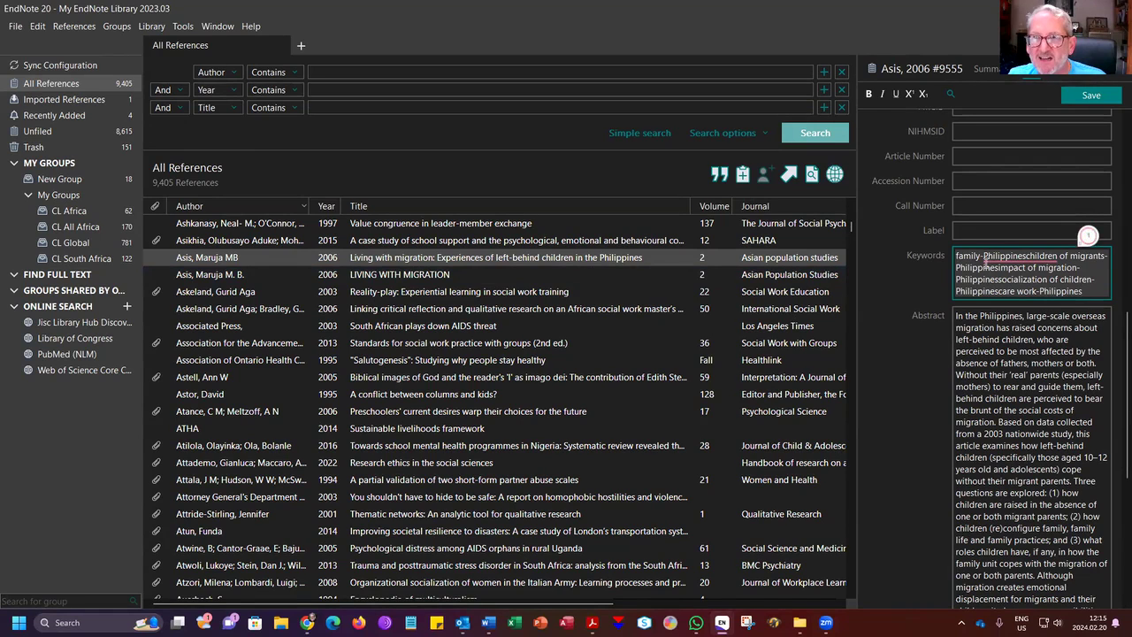
- Split the pasted keywords in the Keywords field so that each of the five stands on its own line, starting with family-Philippines
{"action": "left_click", "coordinate": [1026, 255]}
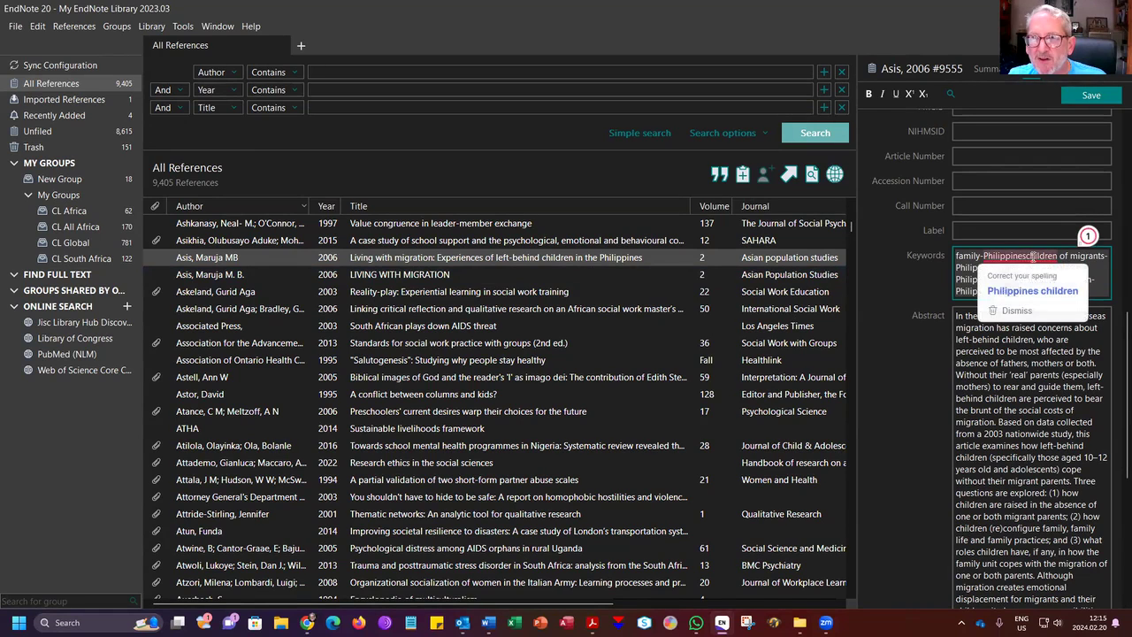
{"action": "left_click", "coordinate": [1068, 293]}
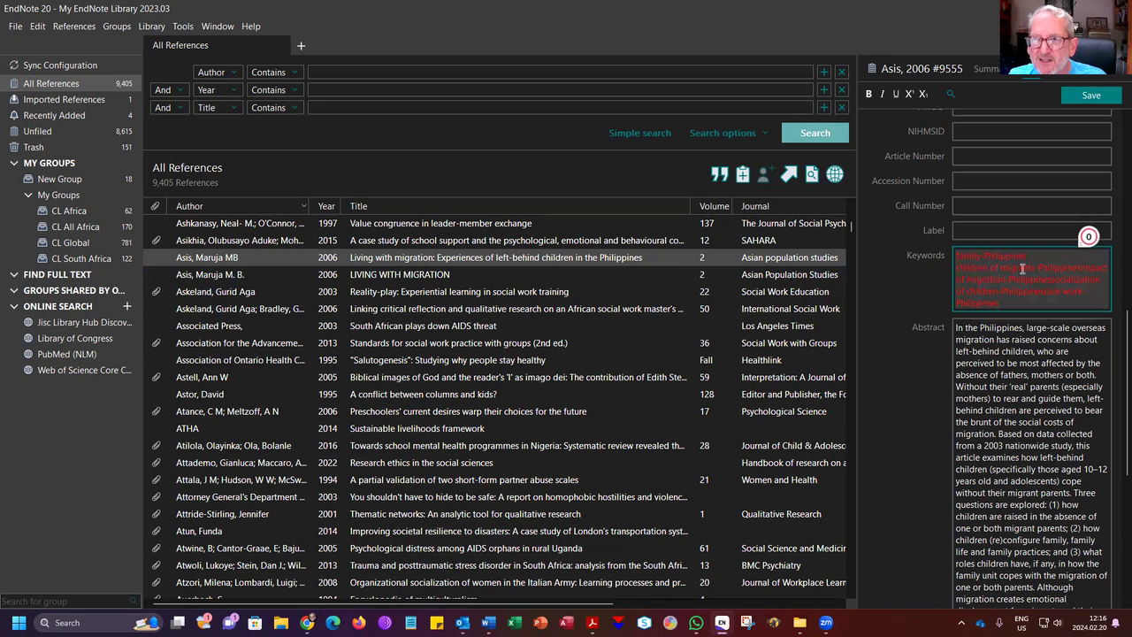
{"action": "key", "text": "Return"}
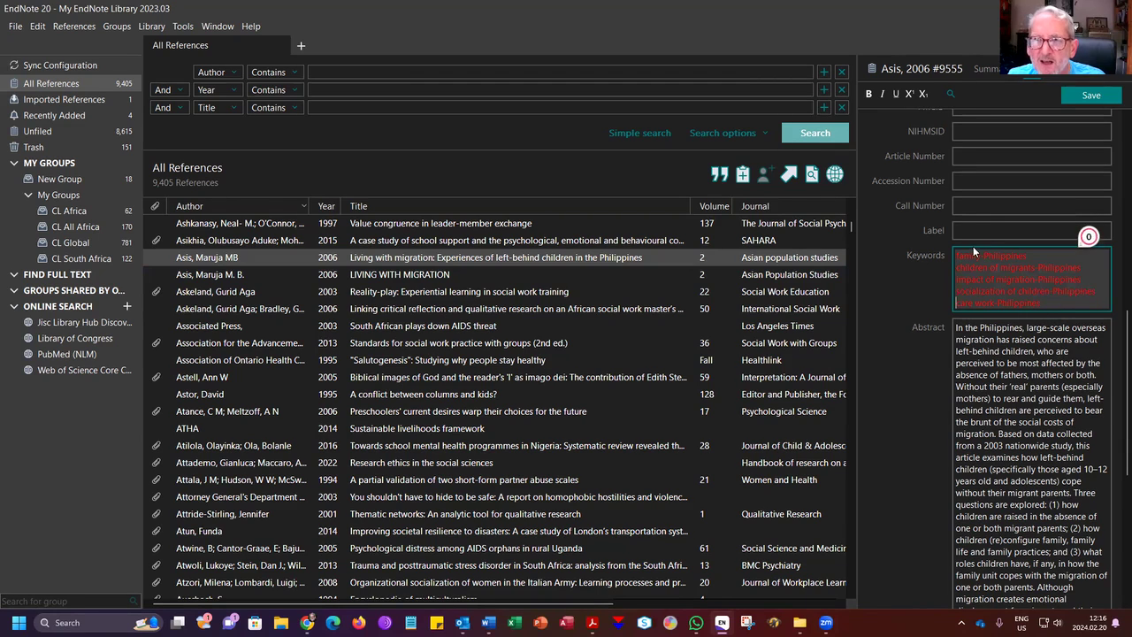
{"action": "left_click", "coordinate": [1004, 359]}
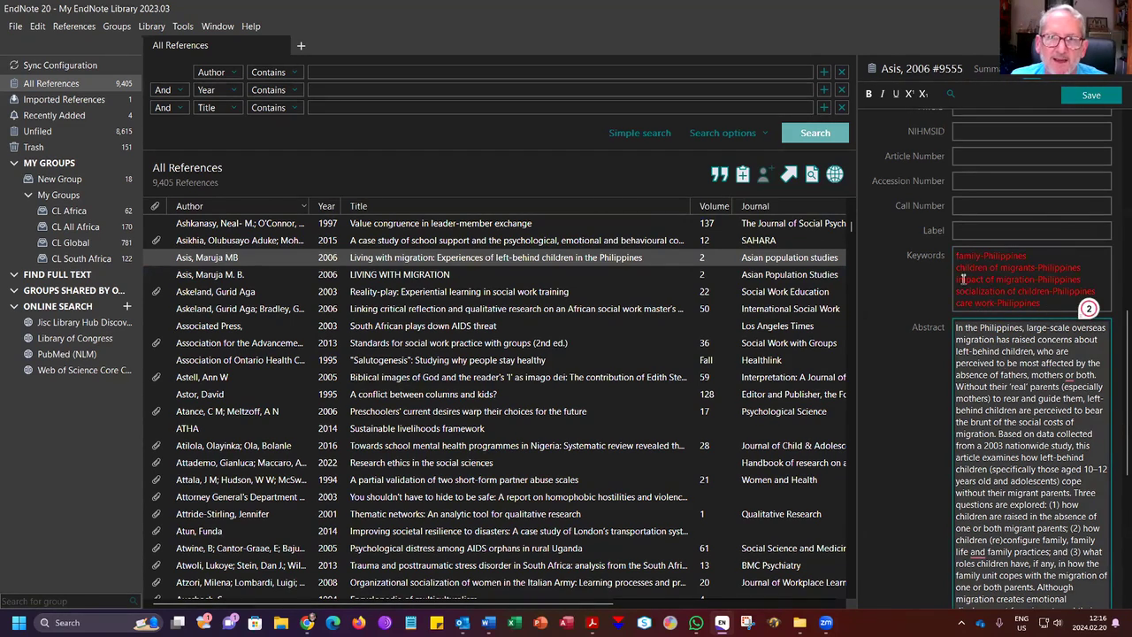
{"action": "scroll", "coordinate": [989, 397], "scroll_direction": "down", "scroll_amount": 3}
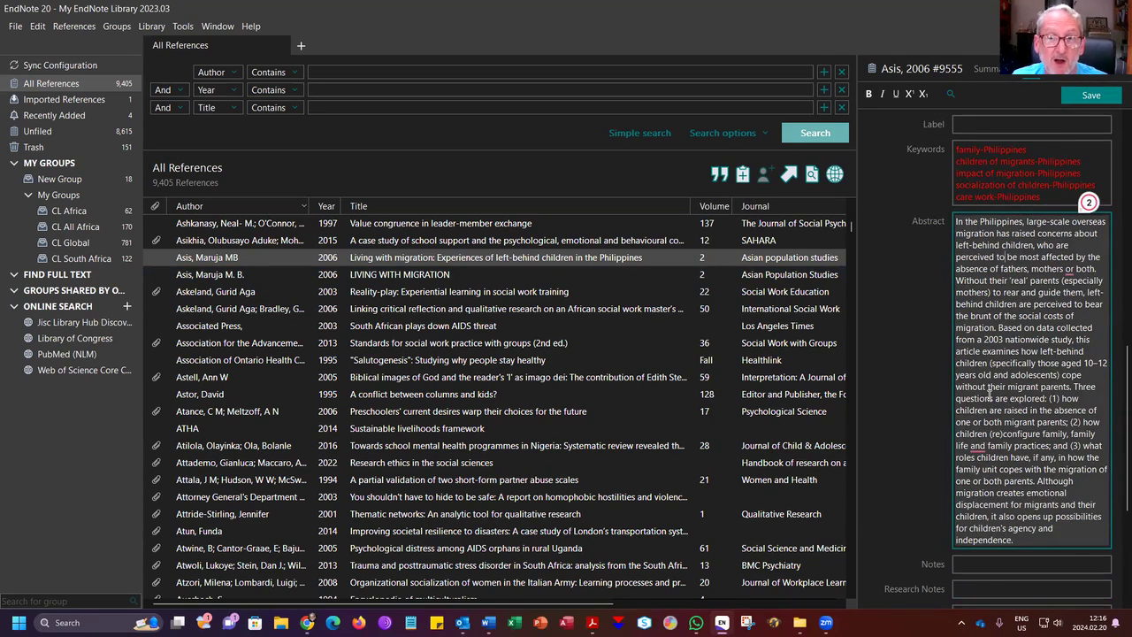
- Separate the author's two initials with a space in the Author field after checking the name on the Taylor & Francis page, and save the reference
{"action": "scroll", "coordinate": [989, 394], "scroll_direction": "up", "scroll_amount": 10}
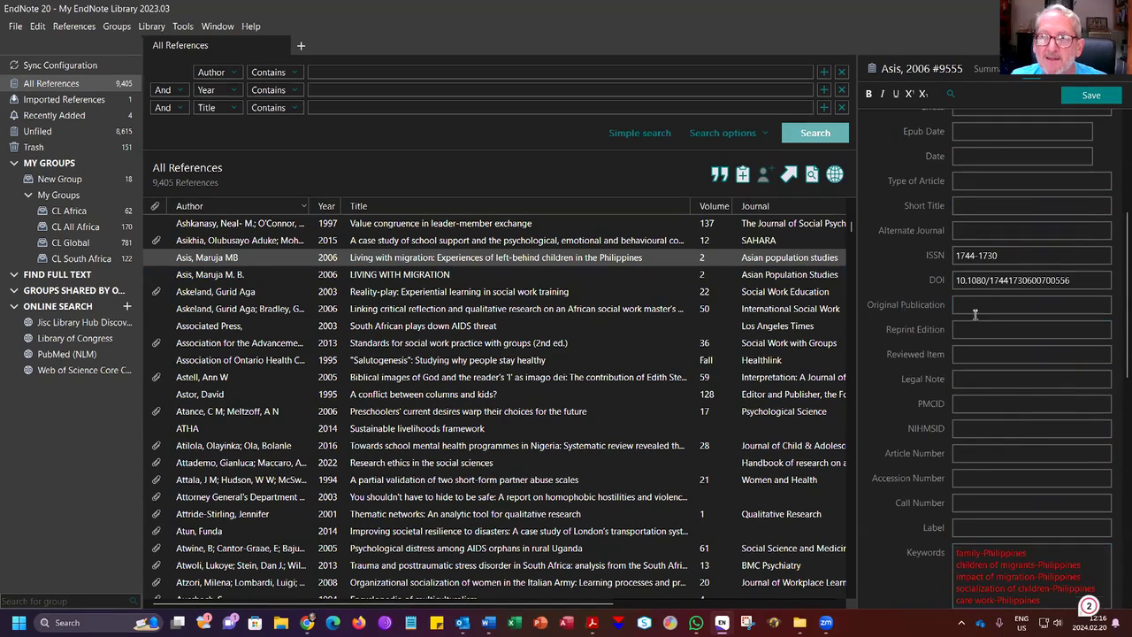
{"action": "scroll", "coordinate": [971, 279], "scroll_direction": "up", "scroll_amount": 5}
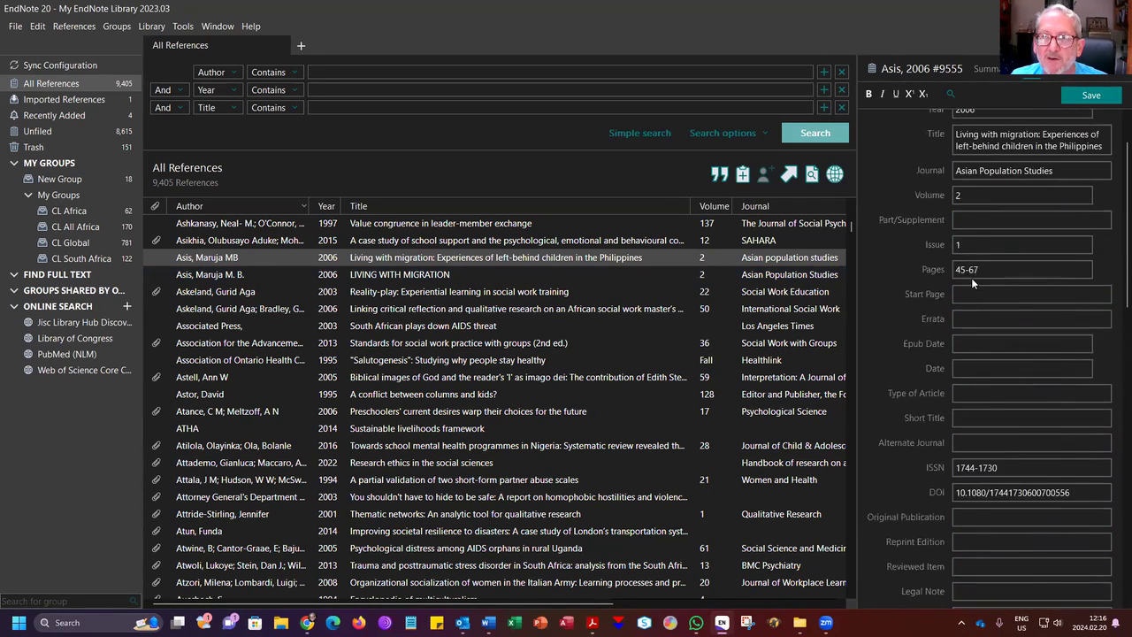
{"action": "scroll", "coordinate": [1002, 189], "scroll_direction": "up", "scroll_amount": 2}
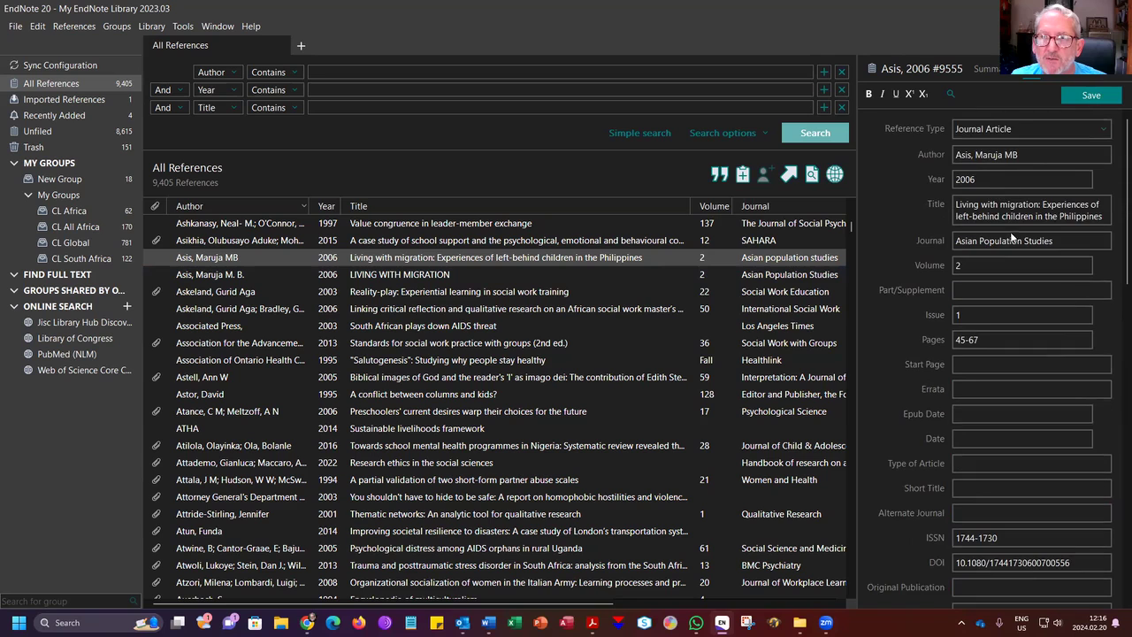
{"action": "left_click", "coordinate": [1024, 155]}
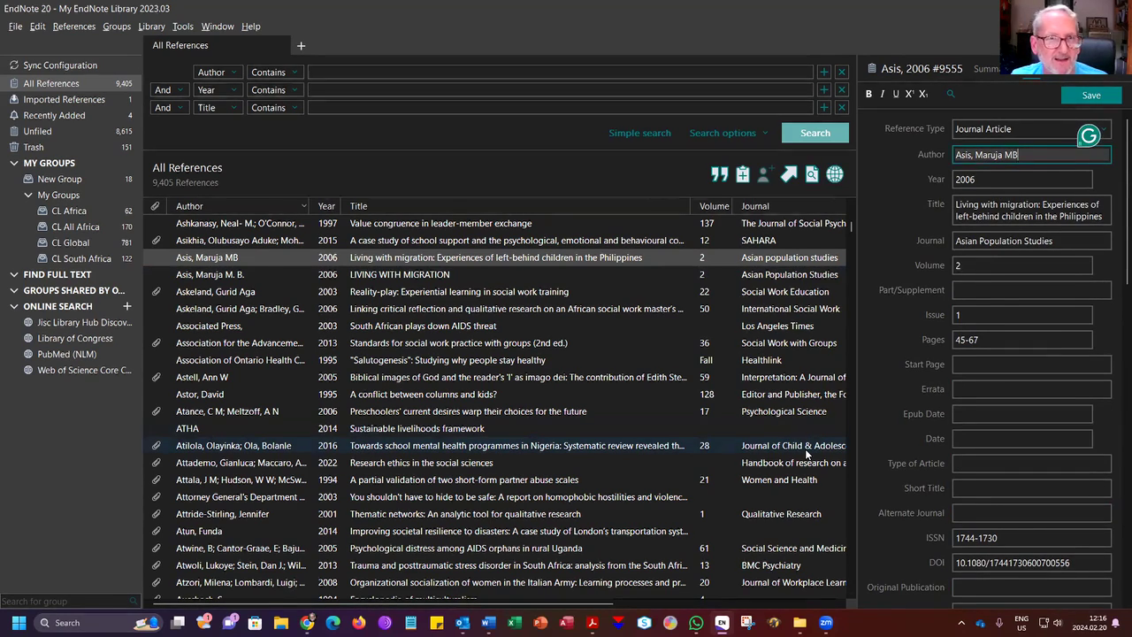
{"action": "left_click", "coordinate": [307, 622]}
{"action": "scroll", "coordinate": [365, 382], "scroll_direction": "up", "scroll_amount": 3}
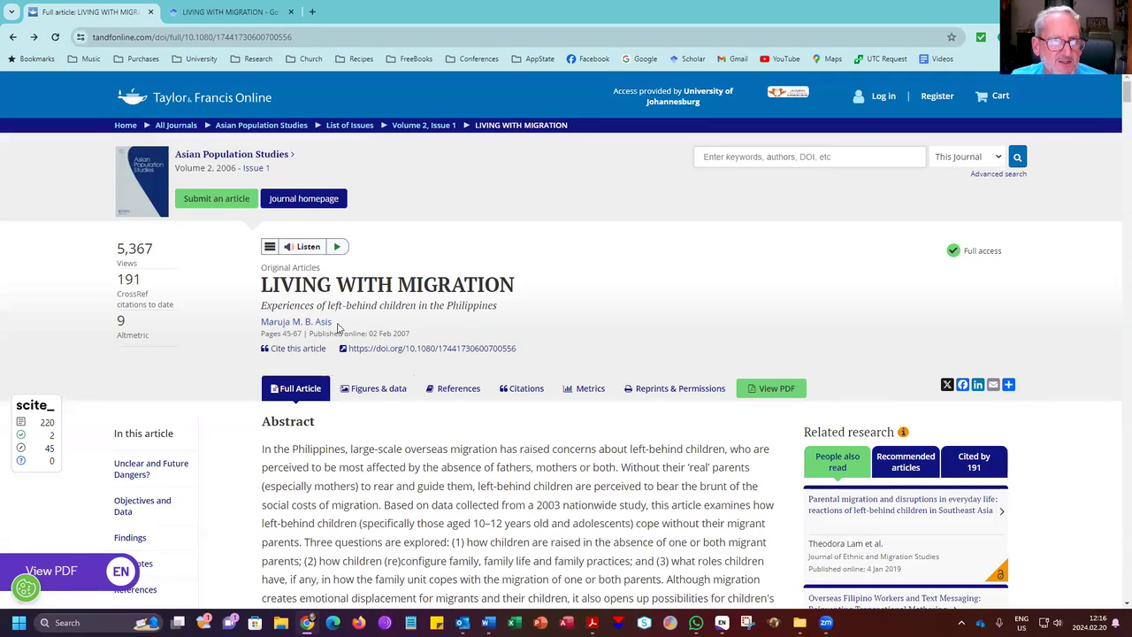
{"action": "key", "text": "alt+Tab"}
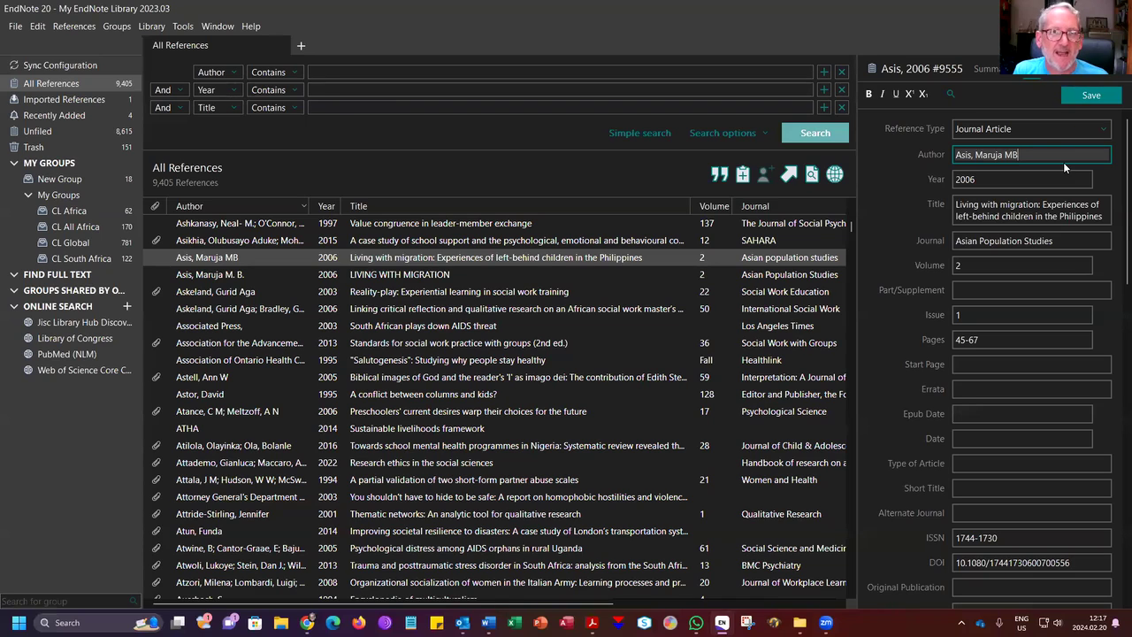
{"action": "key", "text": "ctrl+a"}
{"action": "type", "text": "."}
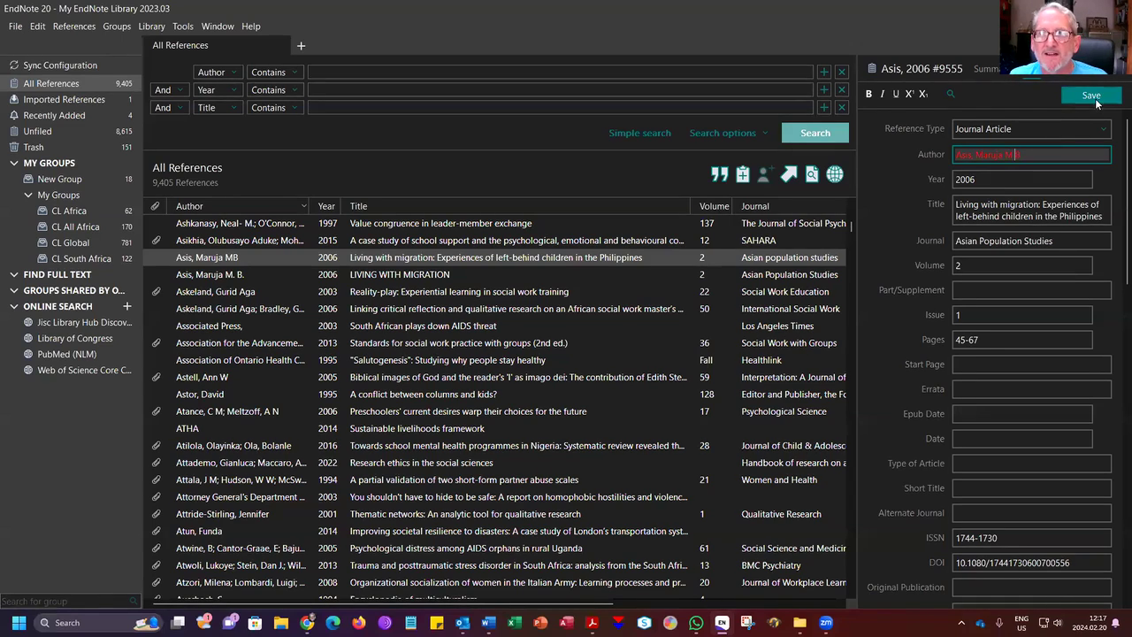
{"action": "key", "text": "ctrl+s"}
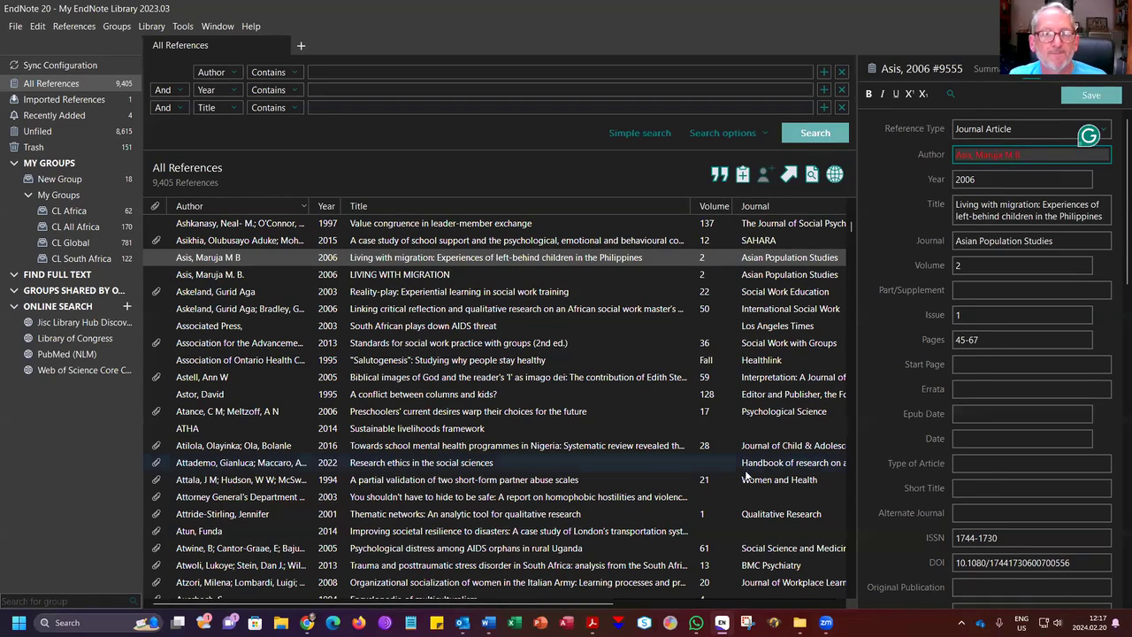
- Open the publisher's copy of the reference and replace its all-capitals title with "Living with migration:"
{"action": "left_click", "coordinate": [390, 275]}
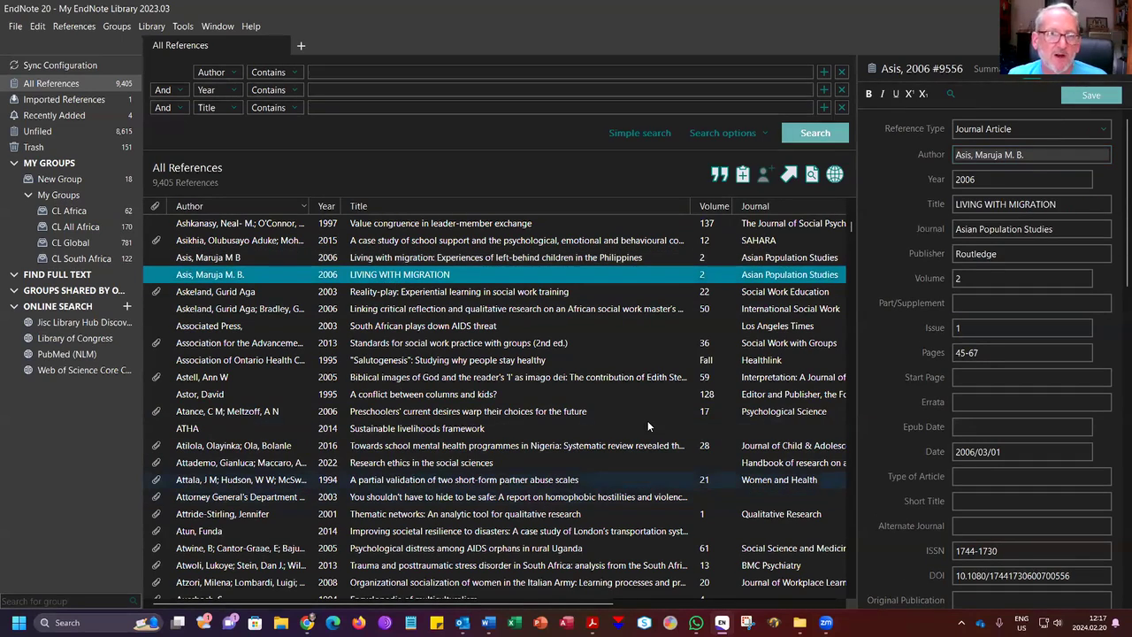
{"action": "left_click", "coordinate": [1091, 204]}
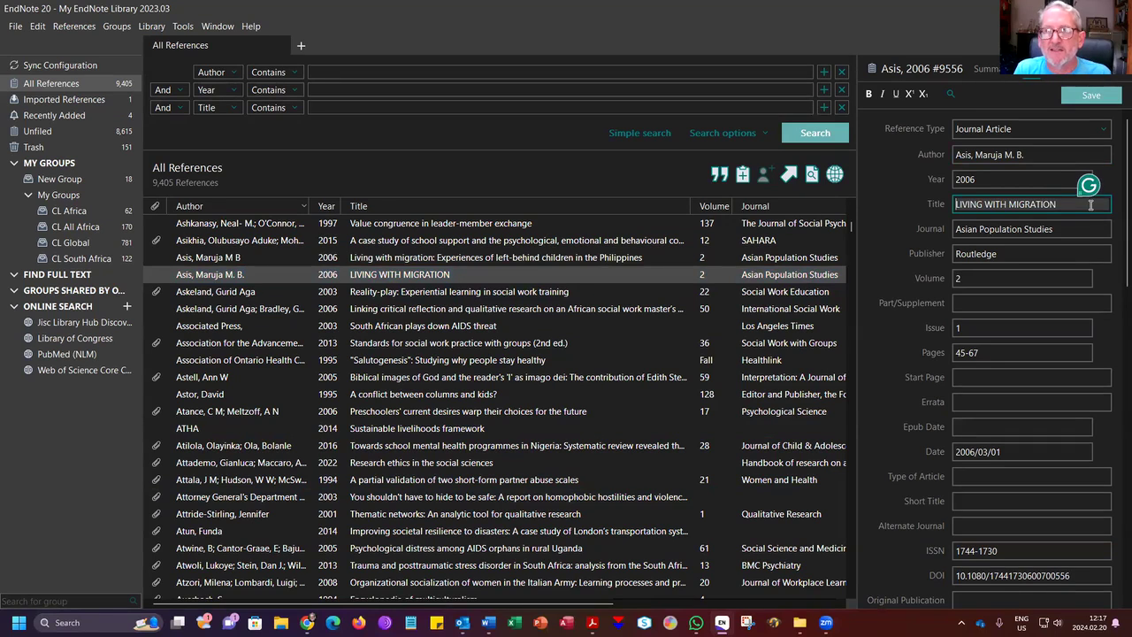
{"action": "type", "text": "Living with mig"}
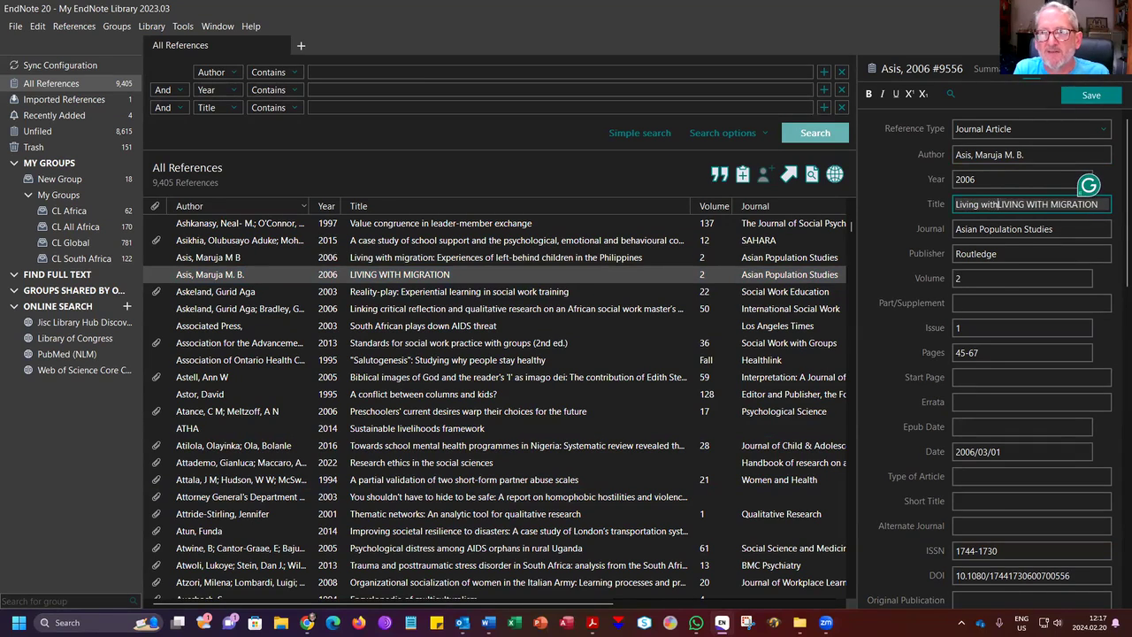
{"action": "type", "text": "ration"}
{"action": "key", "text": "ctrl+shift+End"}
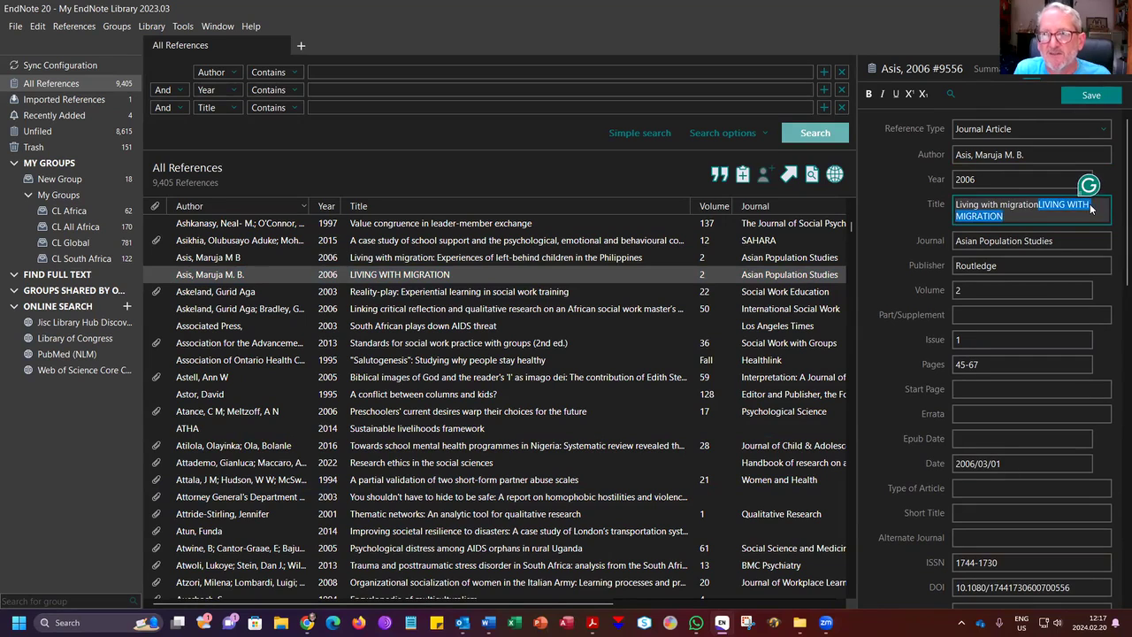
{"action": "key", "text": "Delete"}
{"action": "type", "text": ":"}
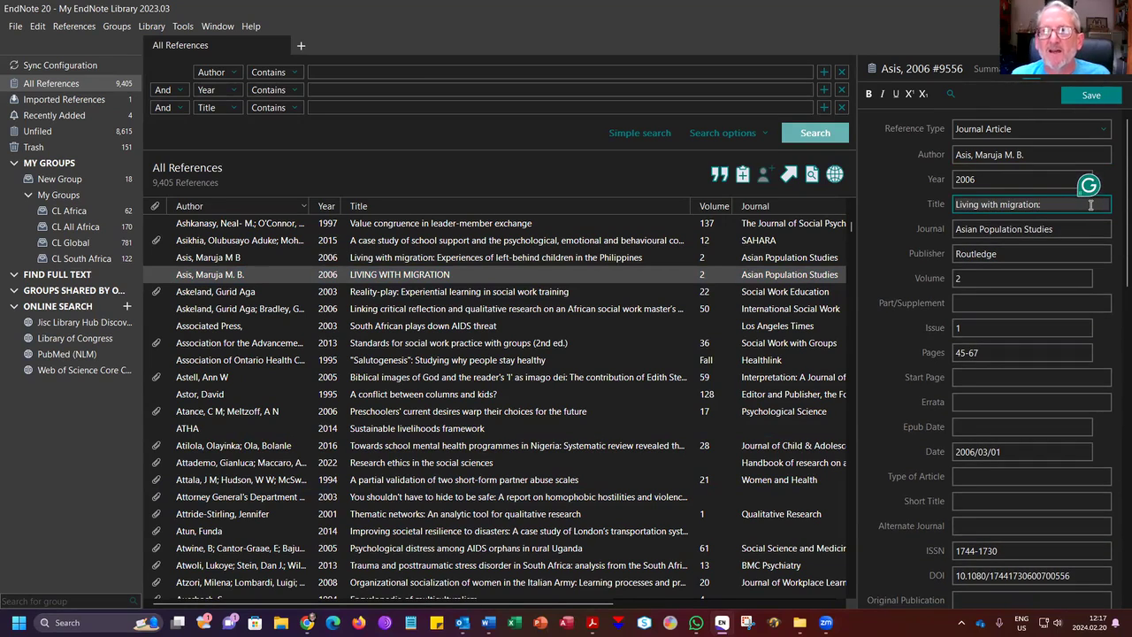
- Copy the subtitle "Experiences of left-behind children in the Philippines" from the Taylor & Francis page and append it to the publisher copy's title
{"action": "key", "text": "alt+Tab"}
{"action": "left_click_drag", "start_coordinate": [513, 306], "coordinate": [261, 306]}
{"action": "right_click", "coordinate": [299, 309]}
{"action": "left_click", "coordinate": [346, 325]}
{"action": "left_click", "coordinate": [884, 308]}
{"action": "key", "text": "alt+Tab"}
{"action": "right_click", "coordinate": [1052, 203]}
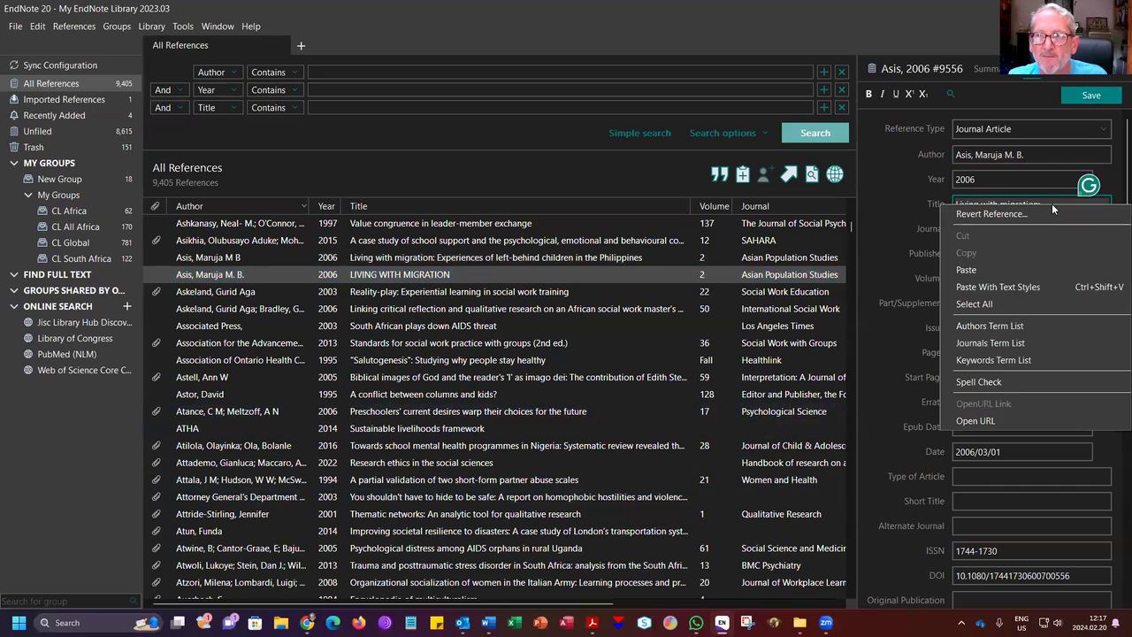
{"action": "left_click", "coordinate": [1005, 265]}
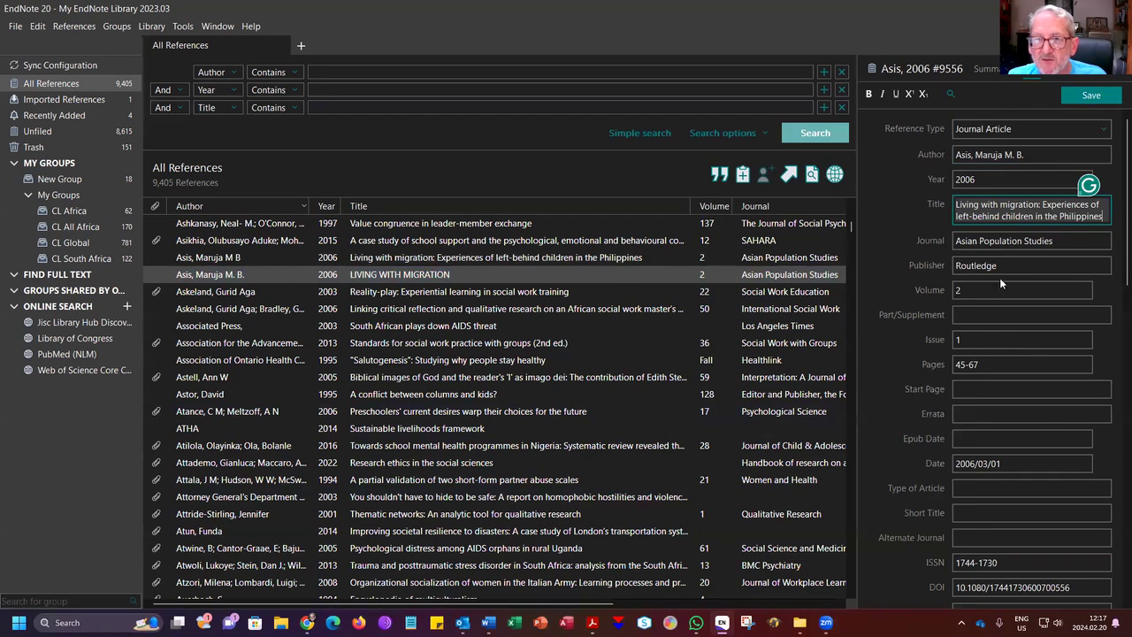
- Review the publisher copy's remaining fields, including Keywords, Abstract and Notes, and save the reference
{"action": "scroll", "coordinate": [1031, 351], "scroll_direction": "down", "scroll_amount": 3}
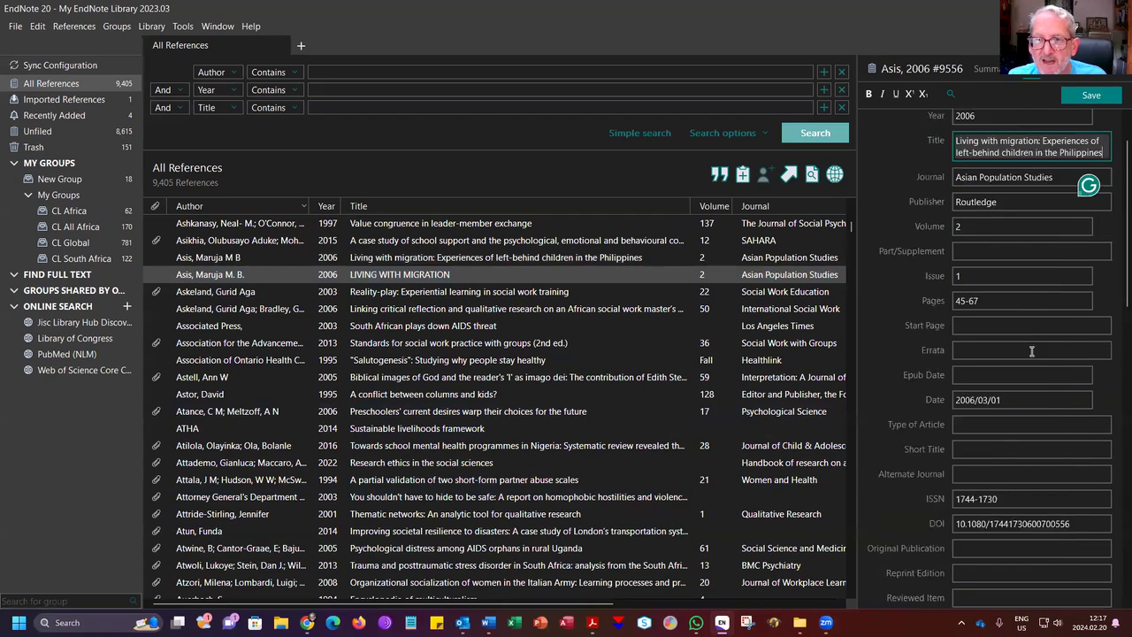
{"action": "scroll", "coordinate": [1023, 461], "scroll_direction": "down", "scroll_amount": 6}
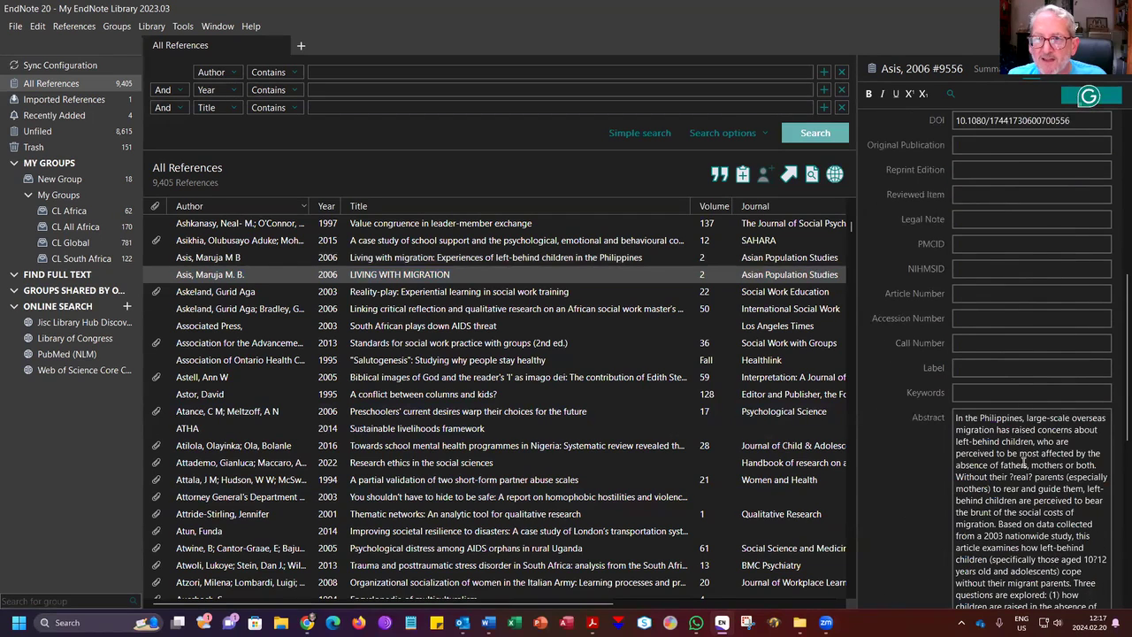
{"action": "scroll", "coordinate": [1027, 475], "scroll_direction": "down", "scroll_amount": 3}
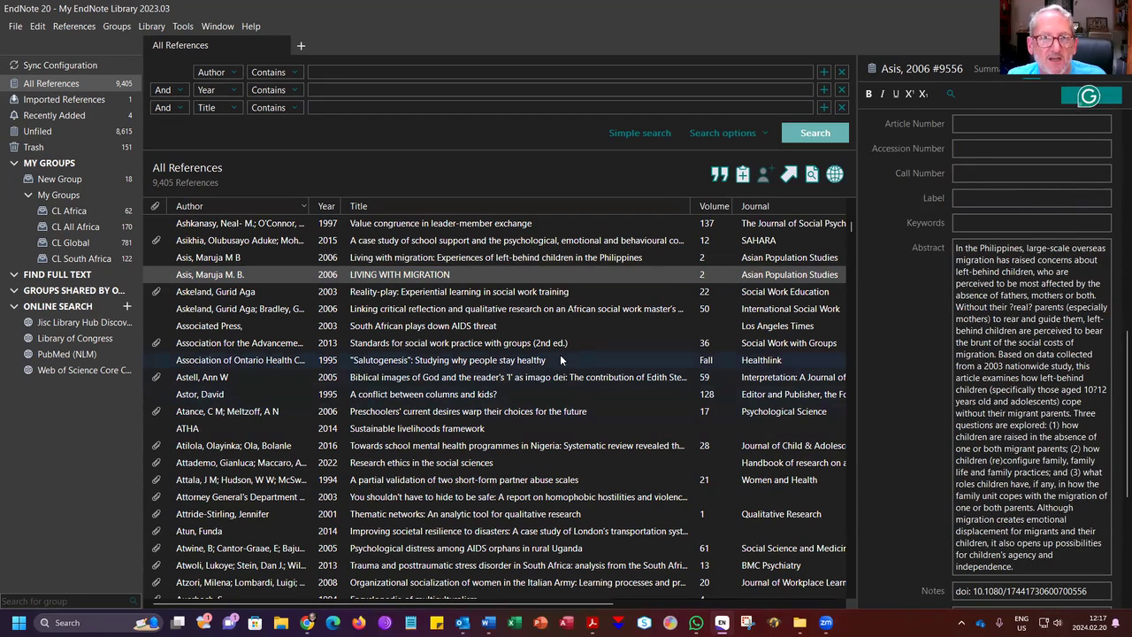
{"action": "left_click", "coordinate": [982, 221]}
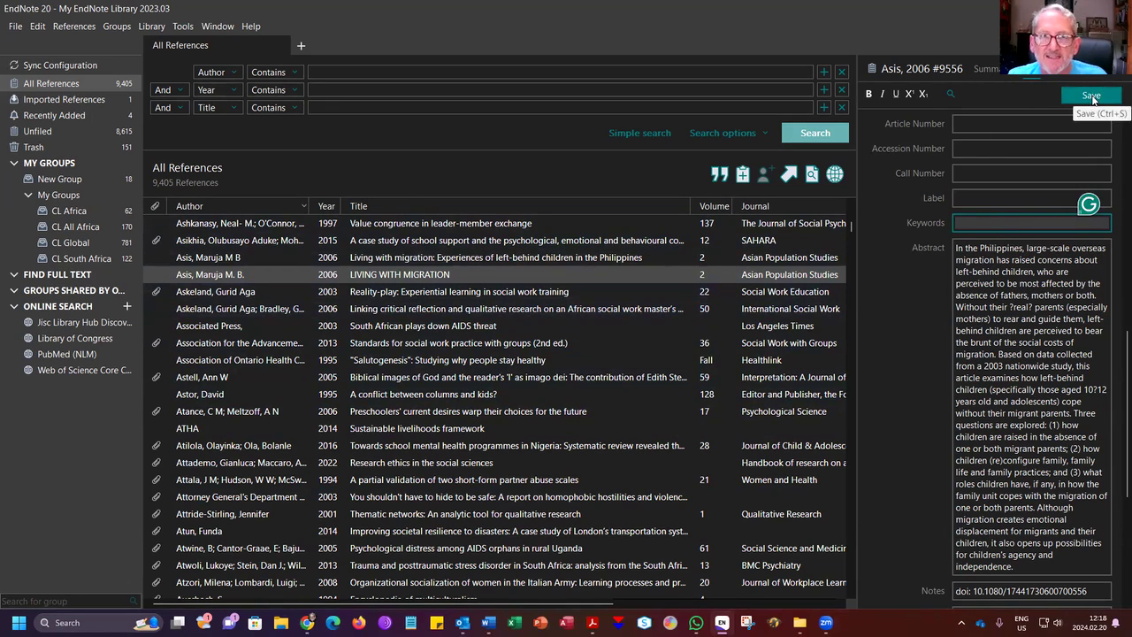
{"action": "left_click", "coordinate": [481, 272]}
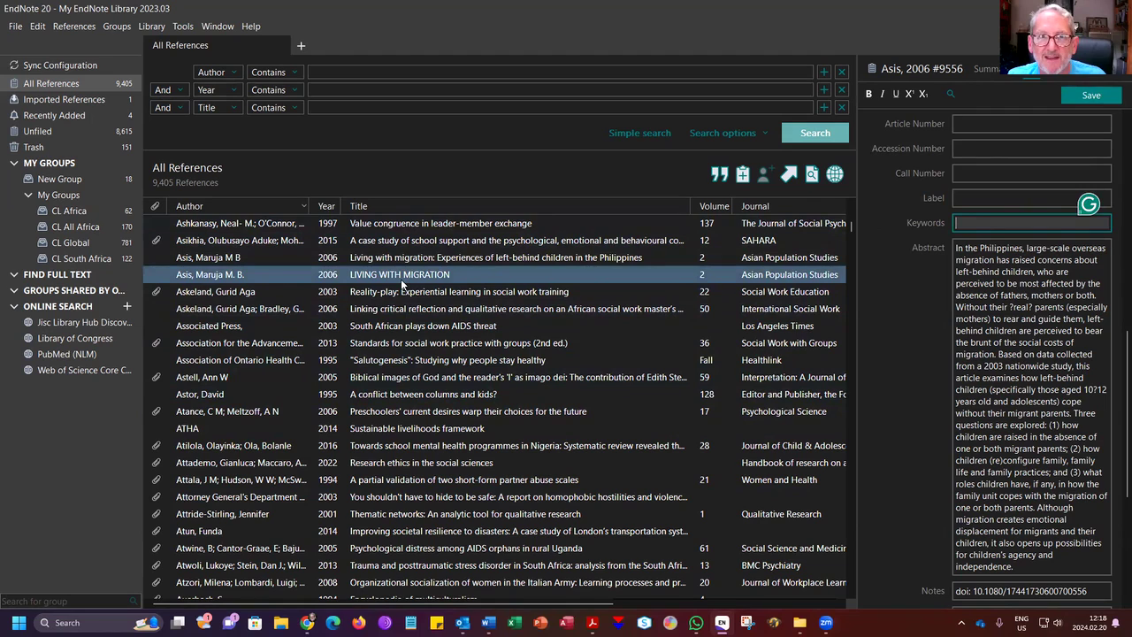
{"action": "left_click", "coordinate": [1091, 95]}
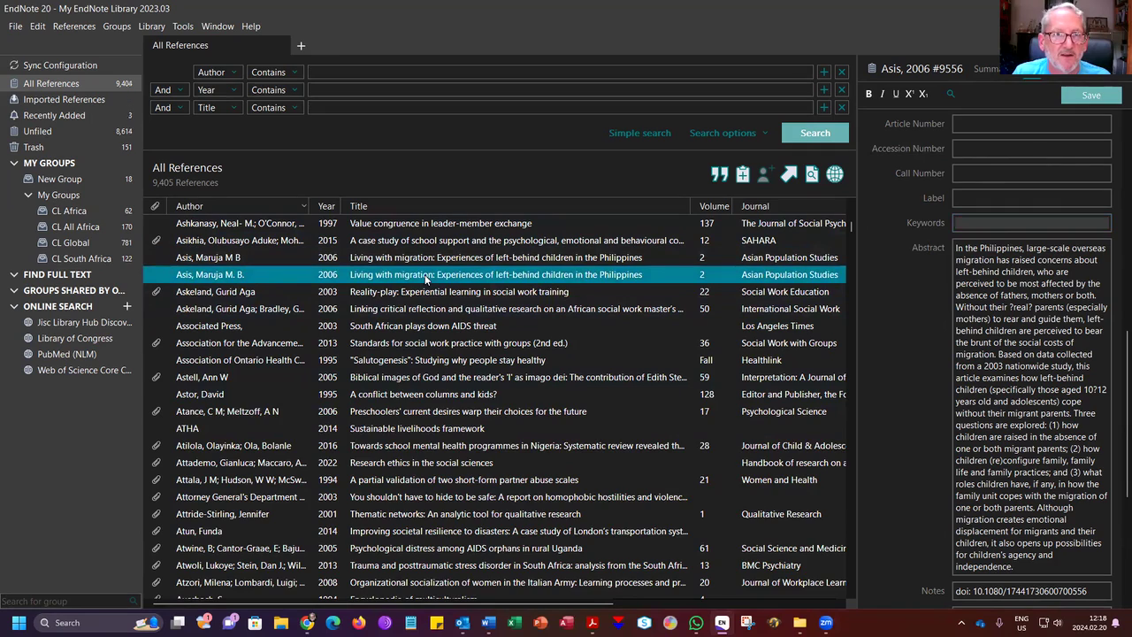
- Delete the duplicate publisher copy from the library and open the completed Google Scholar copy
{"action": "key", "text": "Delete"}
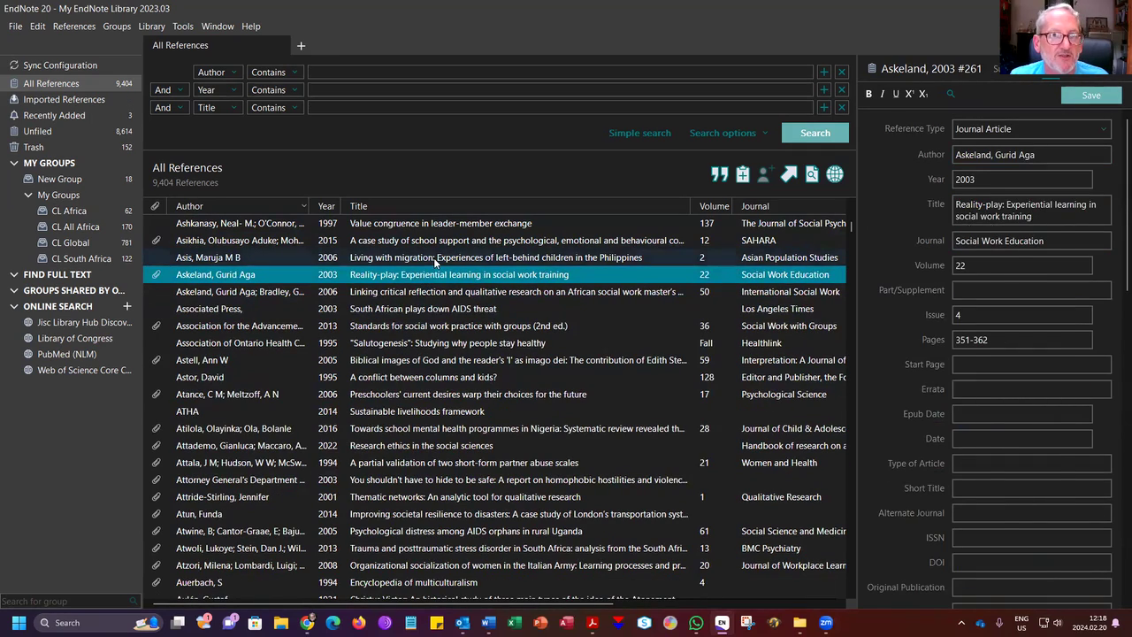
{"action": "left_click", "coordinate": [434, 257]}
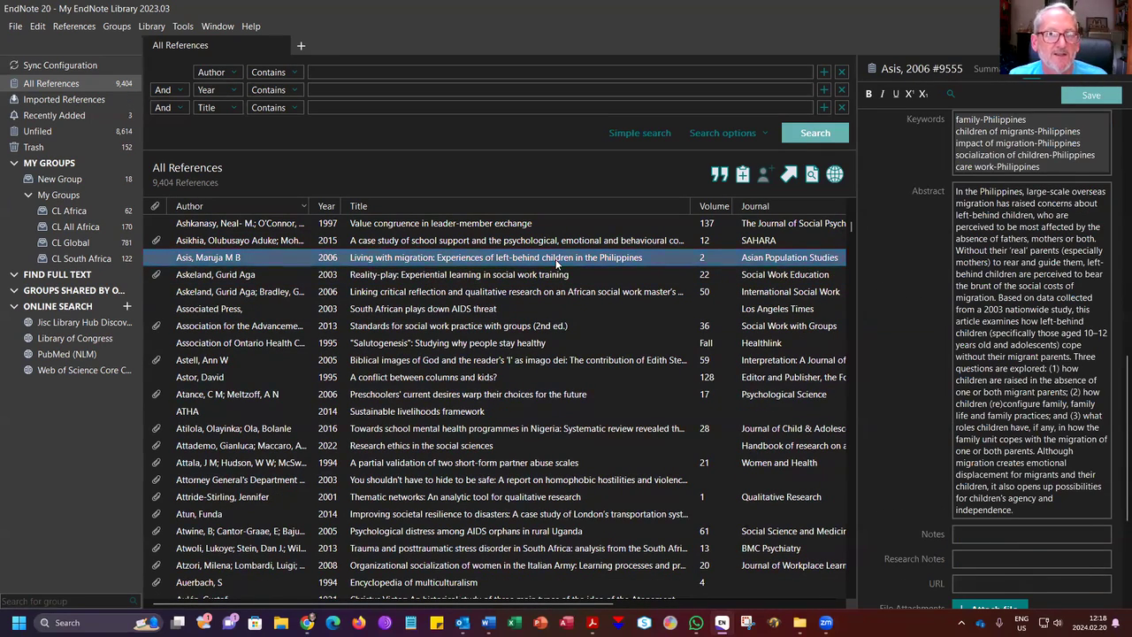
- Download the article's PDF through EndNote Click from the Taylor & Francis page in the browser and show the file in the Downloads folder
{"action": "key", "text": "alt+Tab"}
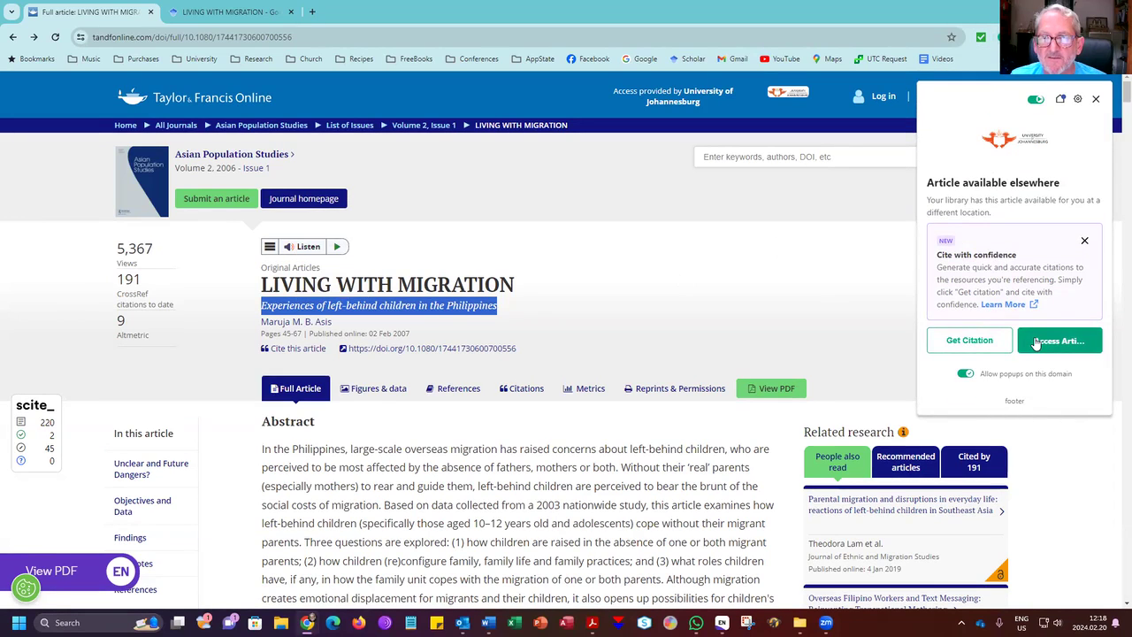
{"action": "left_click", "coordinate": [1097, 102]}
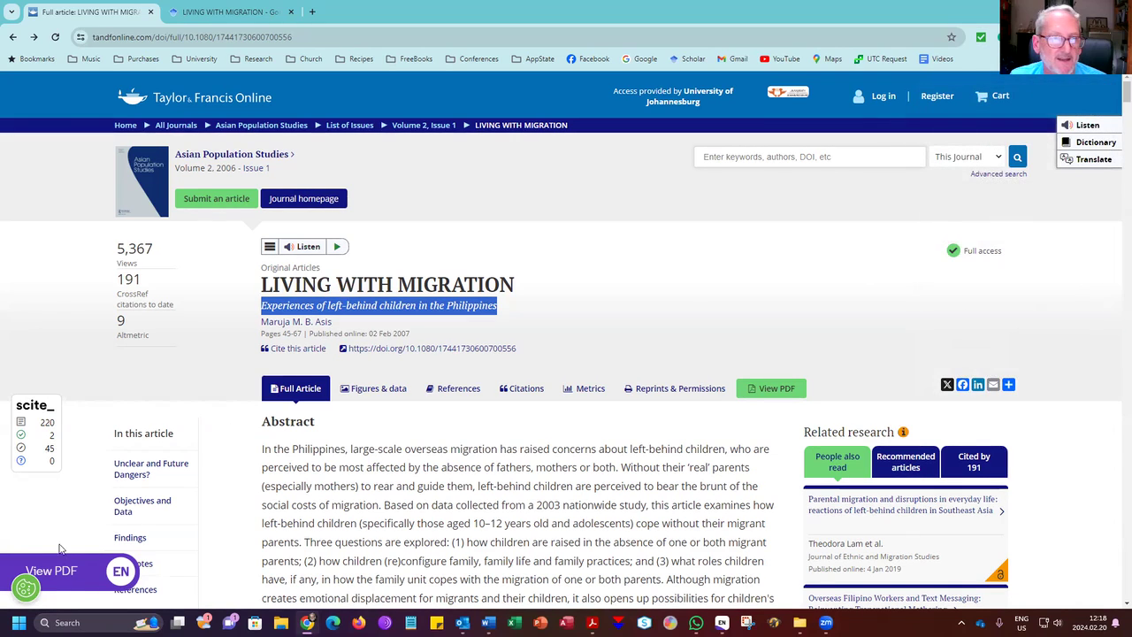
{"action": "left_click", "coordinate": [55, 575]}
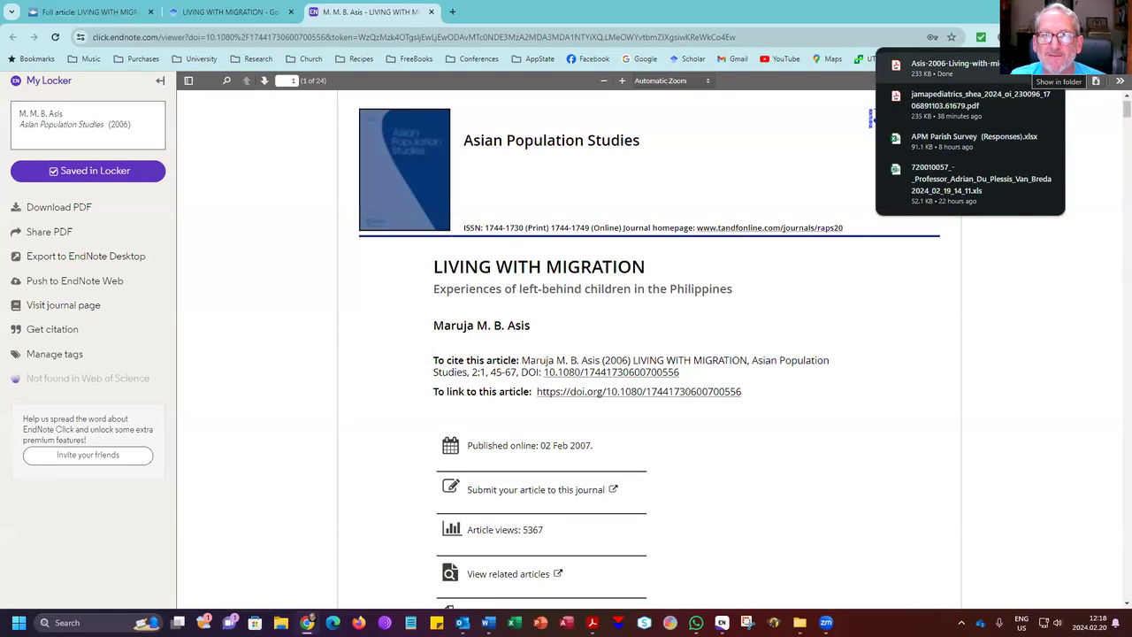
{"action": "left_click", "coordinate": [1095, 81]}
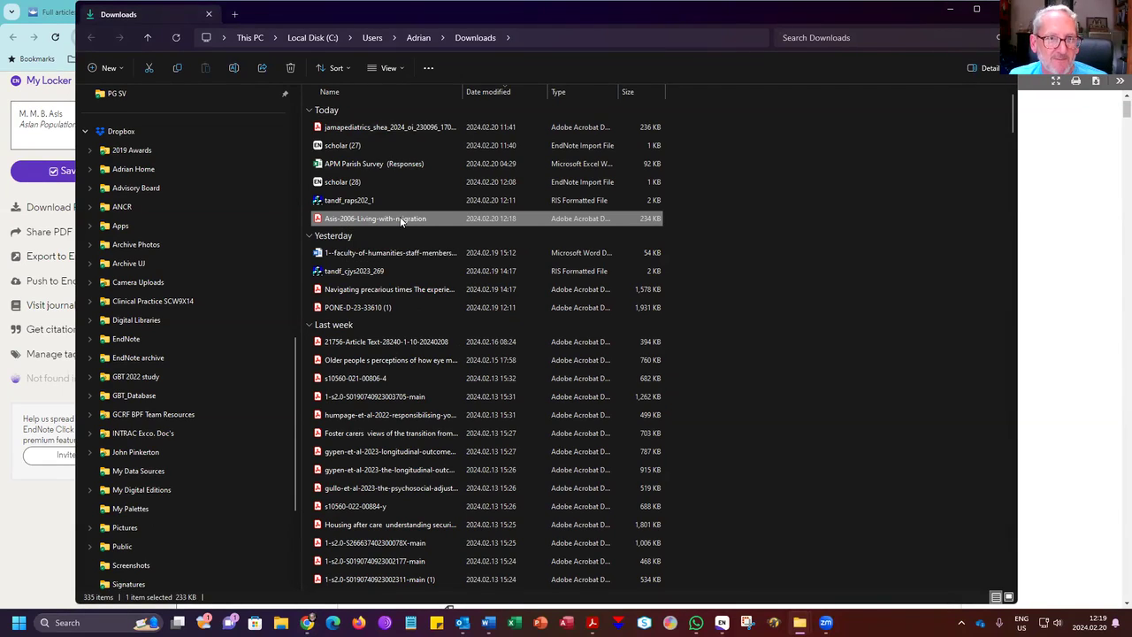
- Attach the downloaded "Living with migration" PDF to the Google Scholar copy in EndNote and save the reference
{"action": "left_click_drag", "start_coordinate": [405, 223], "coordinate": [523, 257]}
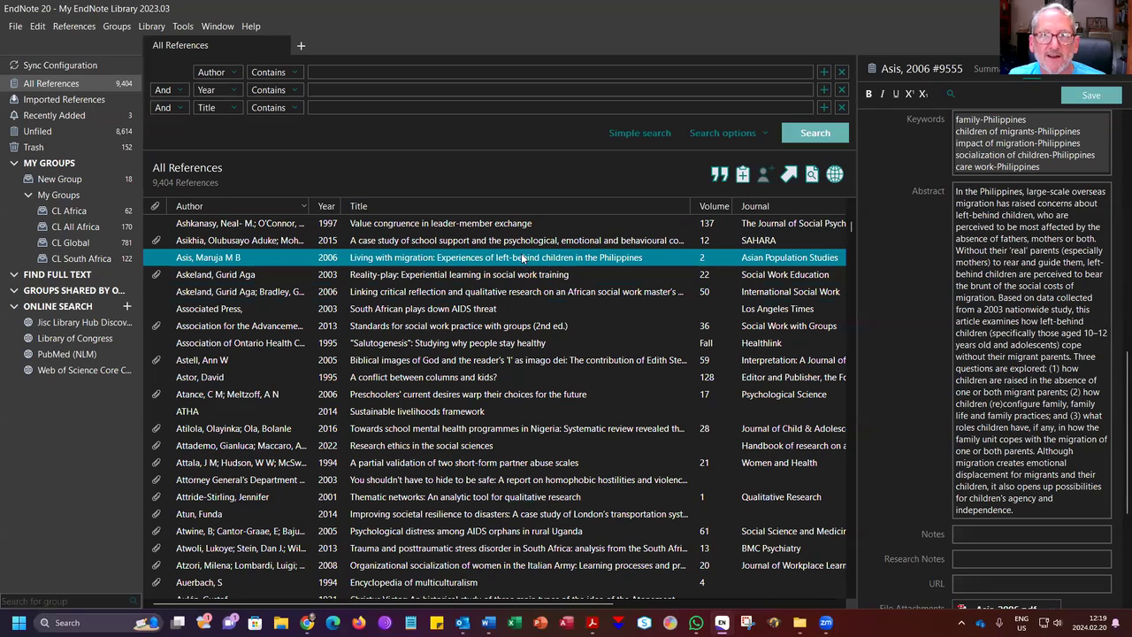
{"action": "left_click", "coordinate": [1091, 95]}
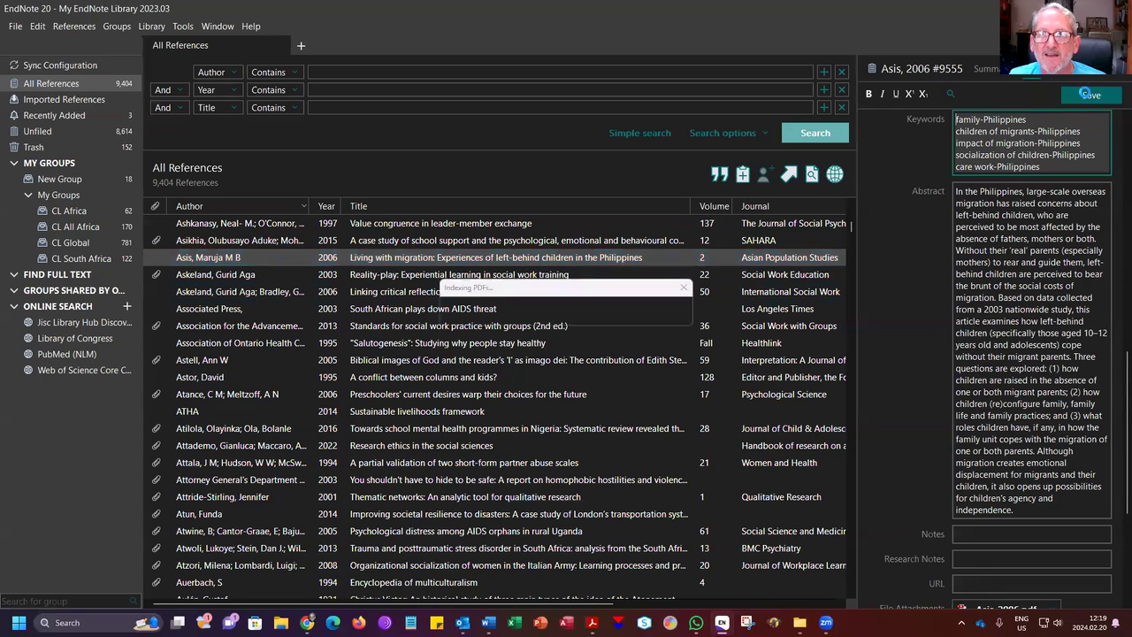
{"action": "scroll", "coordinate": [1115, 139], "scroll_direction": "up", "scroll_amount": 5}
{"action": "scroll", "coordinate": [1115, 139], "scroll_direction": "up", "scroll_amount": 4}
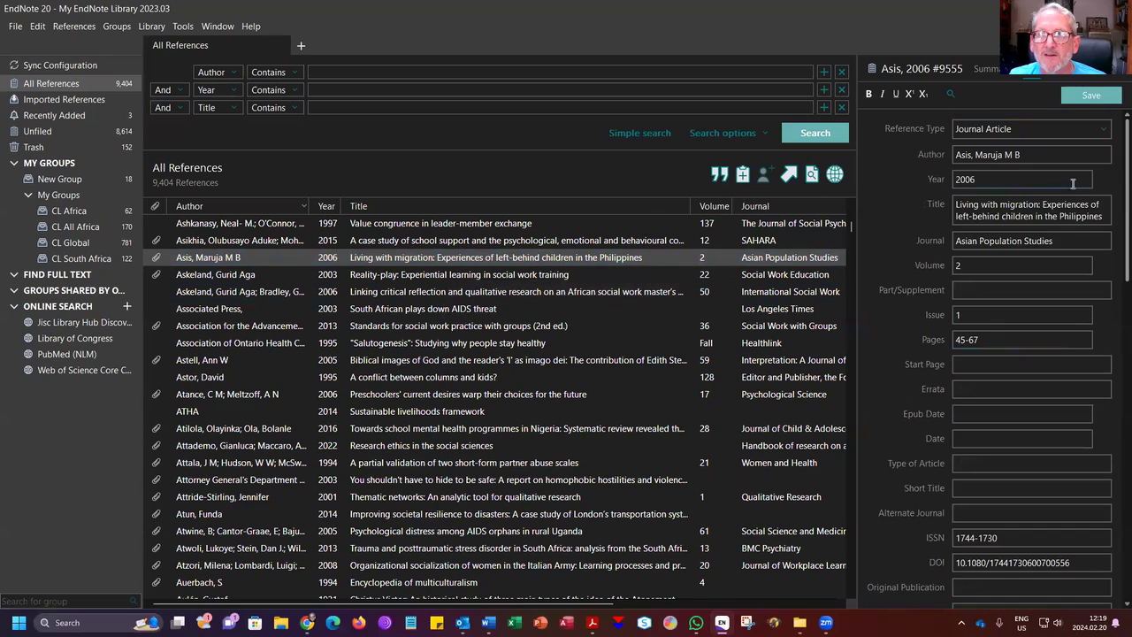
- Review the "Living with migration" reference's summary and PDF preview, and view its attachment in EndNote's own PDF viewer before closing it
{"action": "left_click", "coordinate": [992, 69]}
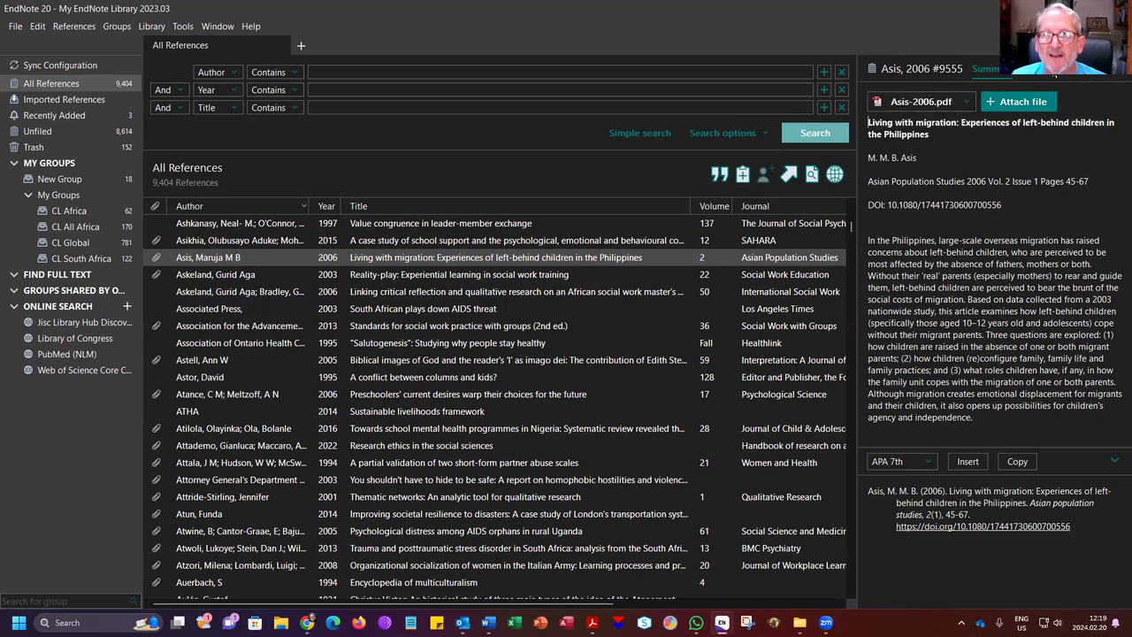
{"action": "left_click", "coordinate": [1081, 71]}
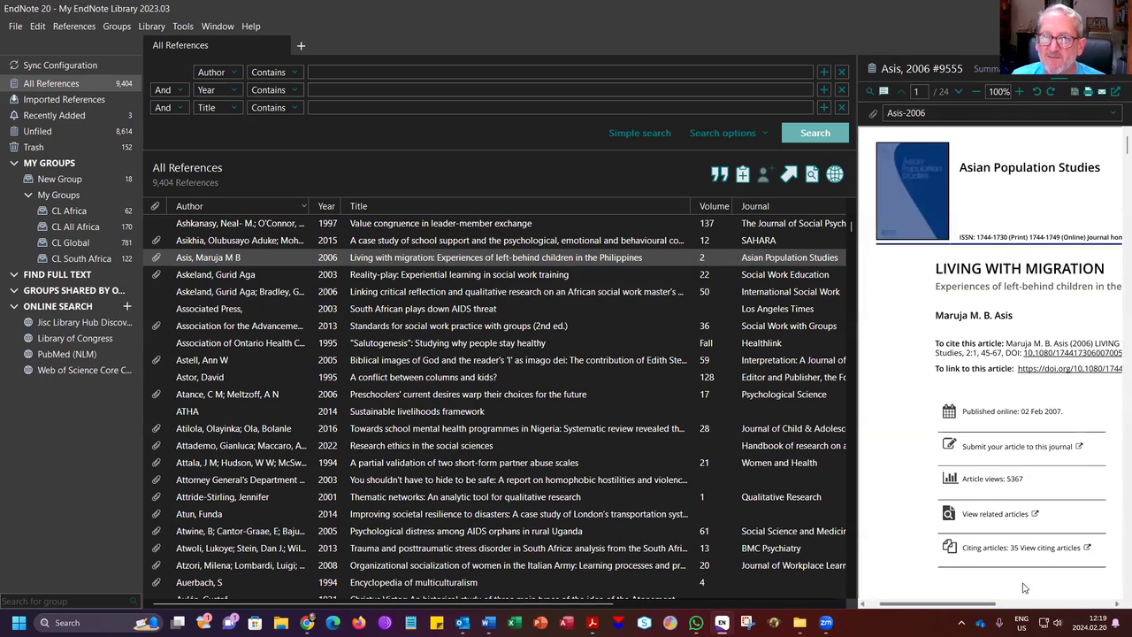
{"action": "left_click", "coordinate": [991, 69]}
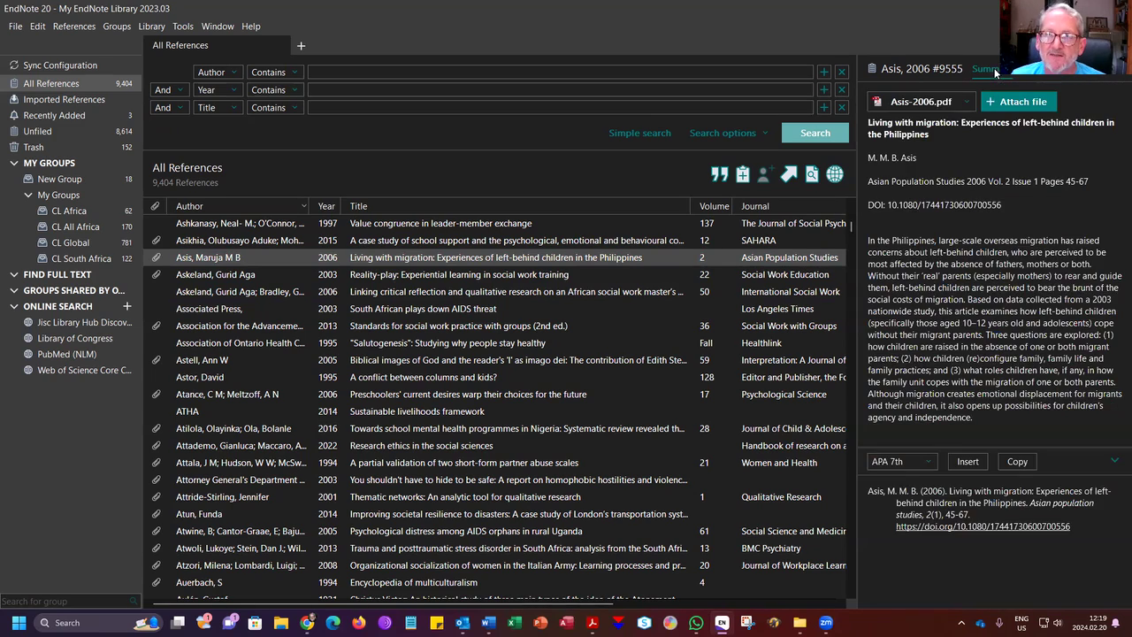
{"action": "left_click", "coordinate": [918, 102]}
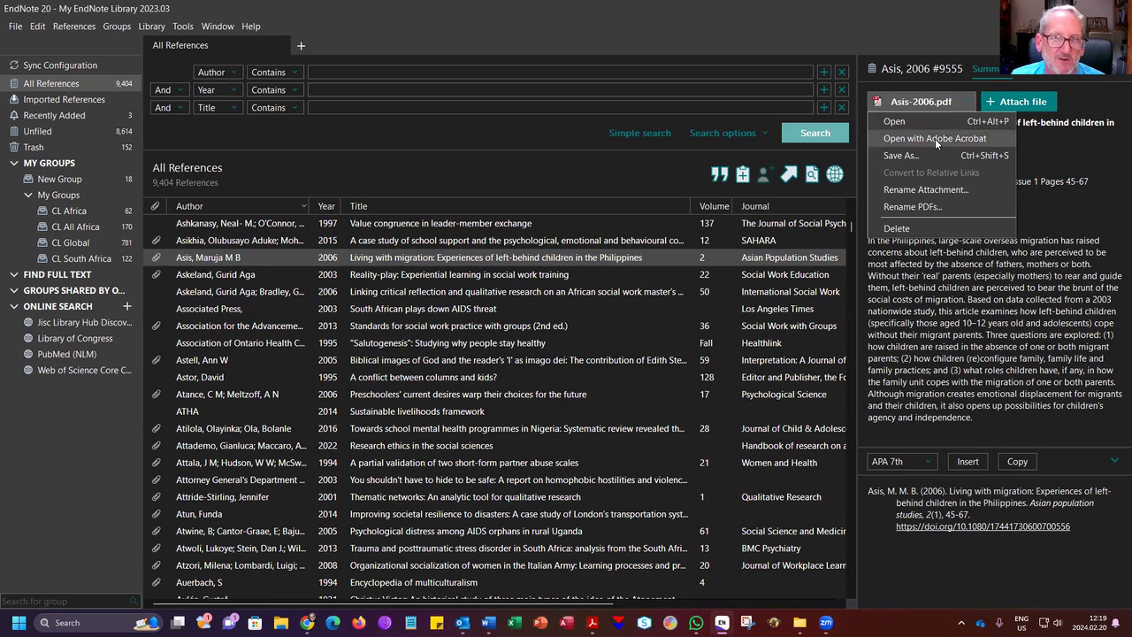
{"action": "left_click", "coordinate": [902, 123]}
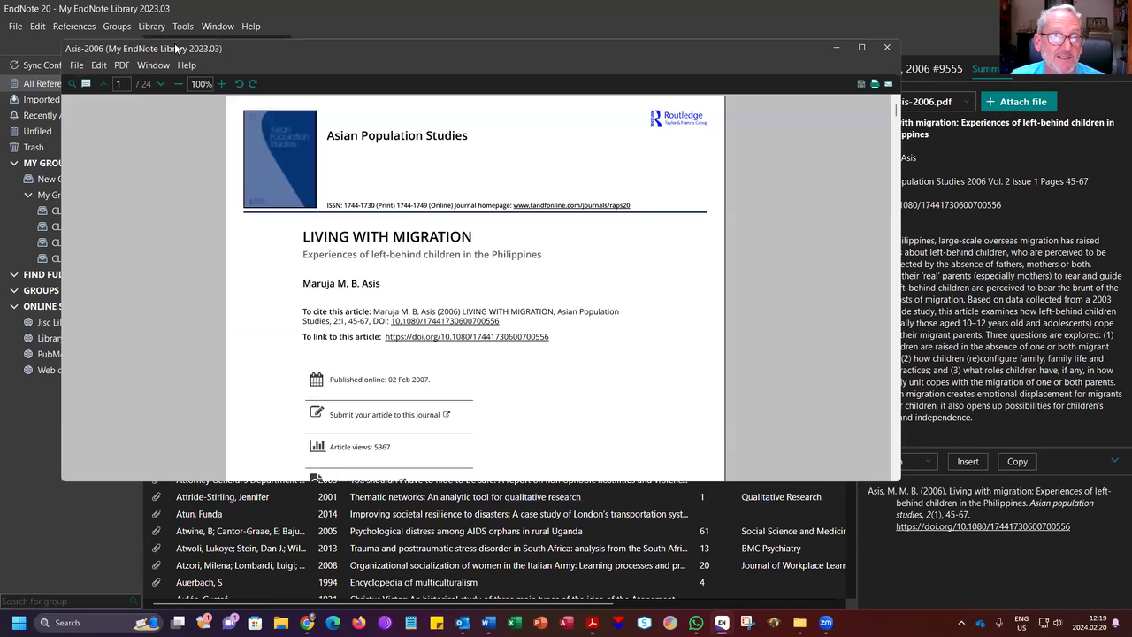
{"action": "left_click", "coordinate": [888, 49]}
- Open the reference's attached PDF with Adobe Acrobat and skip the crash-fix message
{"action": "right_click", "coordinate": [939, 104]}
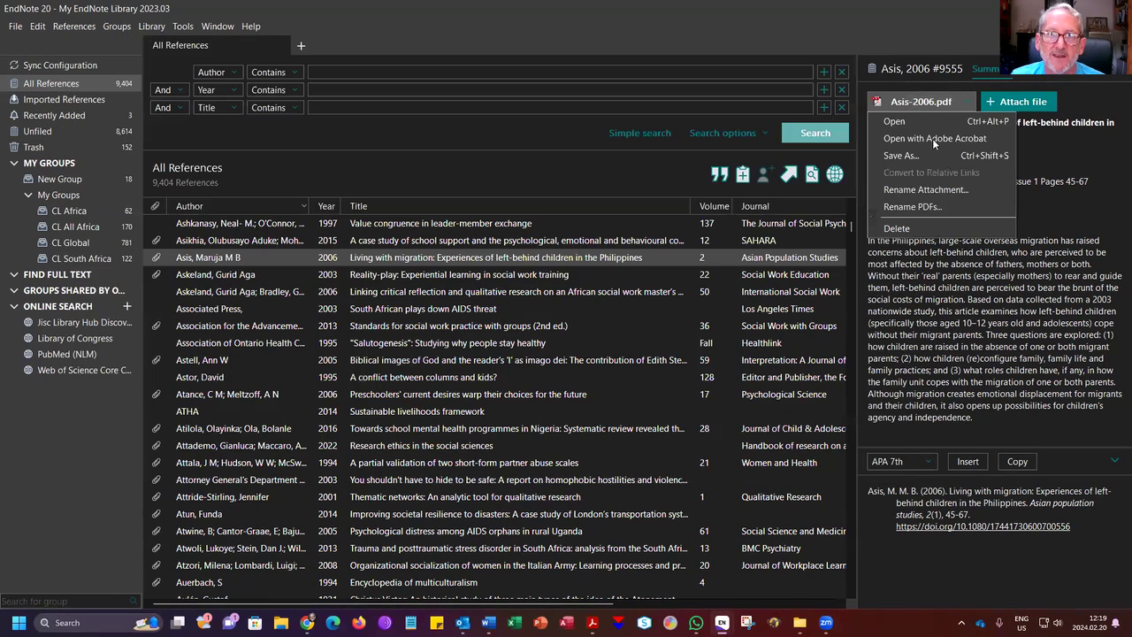
{"action": "left_click", "coordinate": [932, 138]}
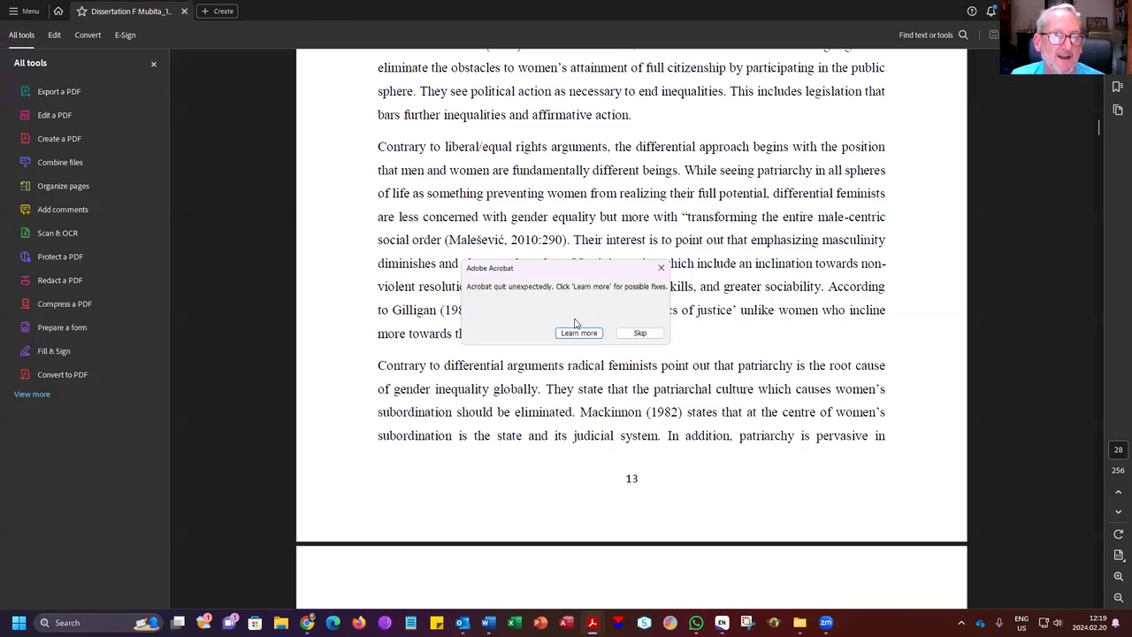
{"action": "left_click", "coordinate": [640, 333]}
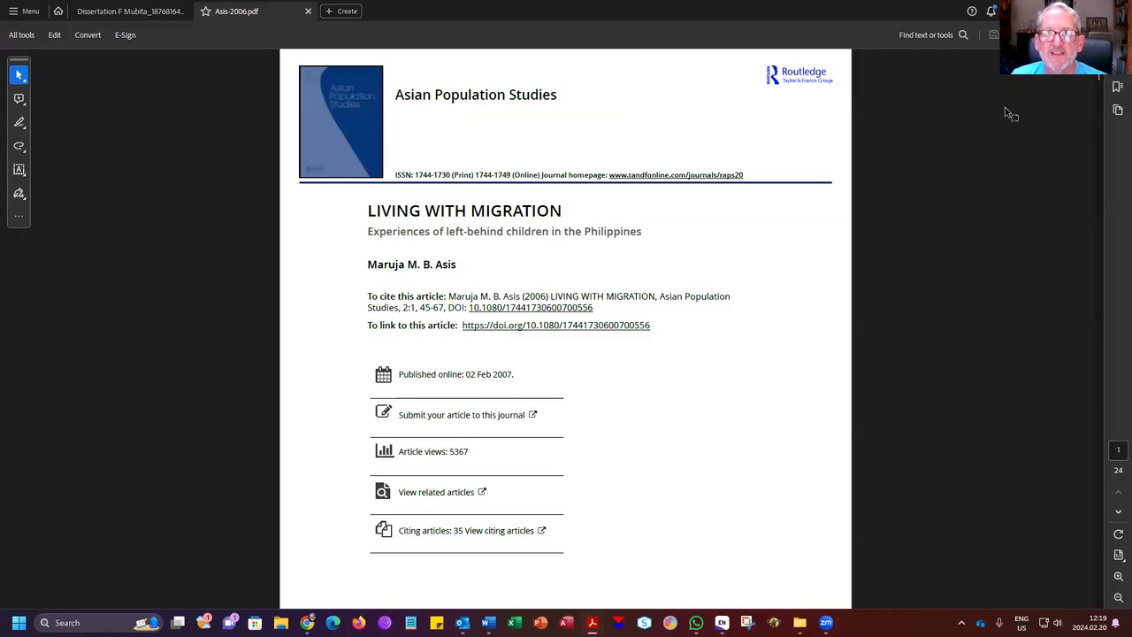
- Search the article PDF for "left-behind" and go to the second occurrence
{"action": "left_click", "coordinate": [967, 35]}
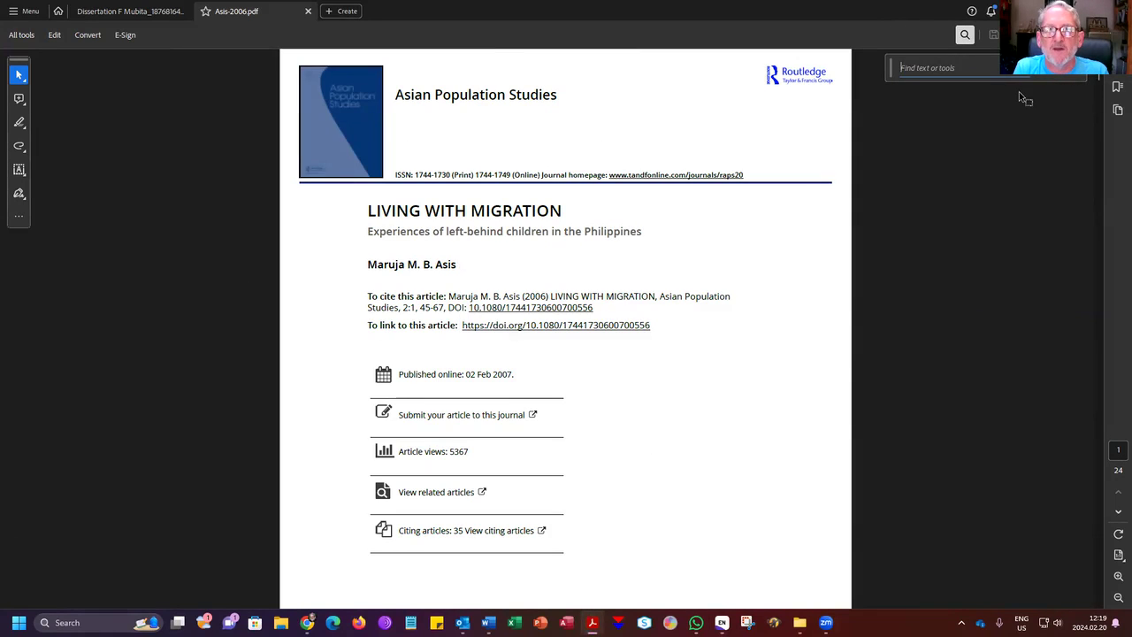
{"action": "type", "text": "left-h"}
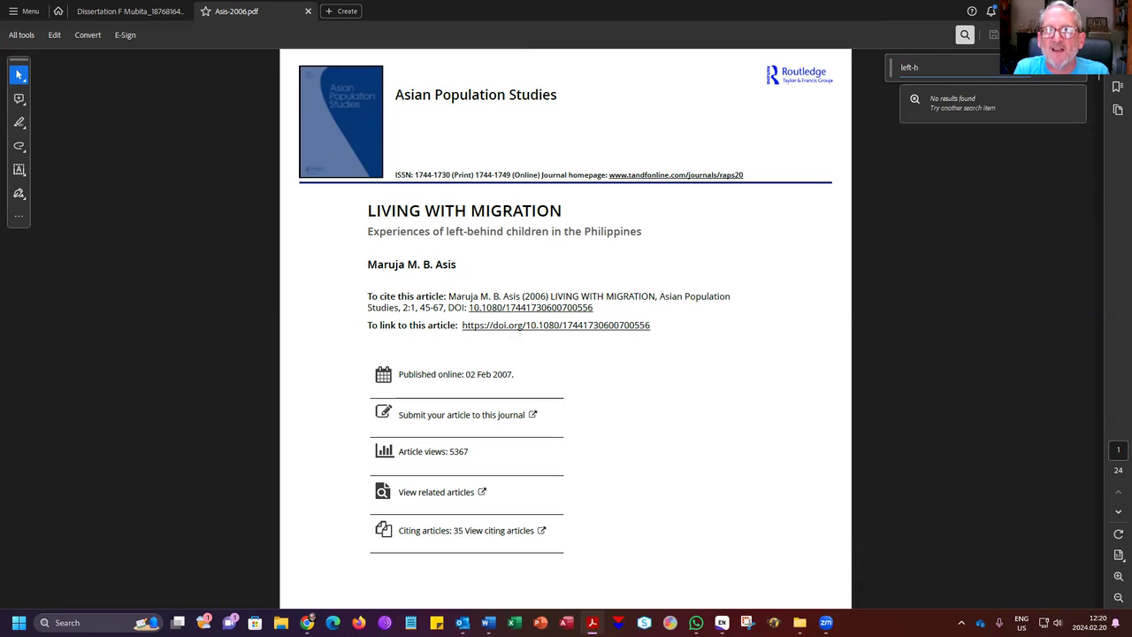
{"action": "key", "text": "BackSpace"}
{"action": "type", "text": "behind"}
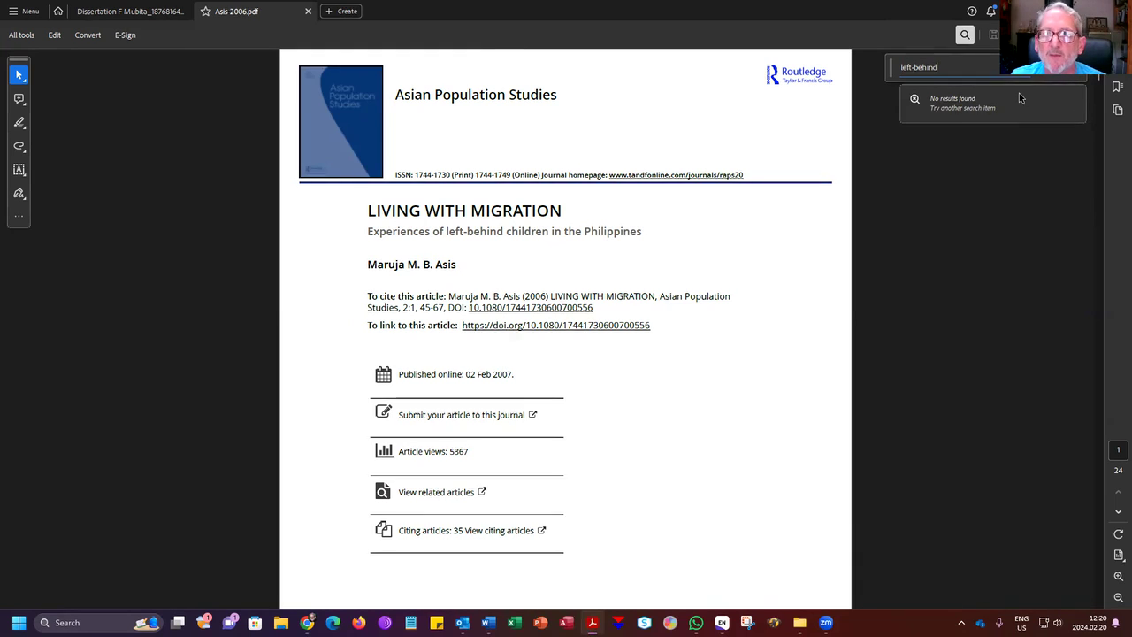
{"action": "key", "text": "Return"}
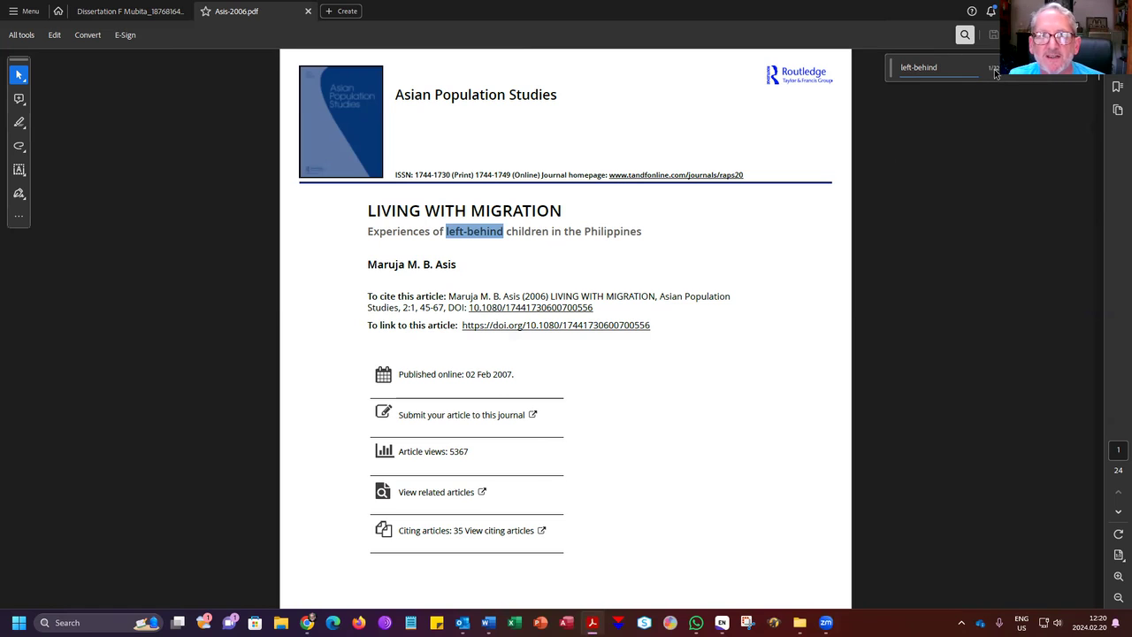
{"action": "key", "text": "Return"}
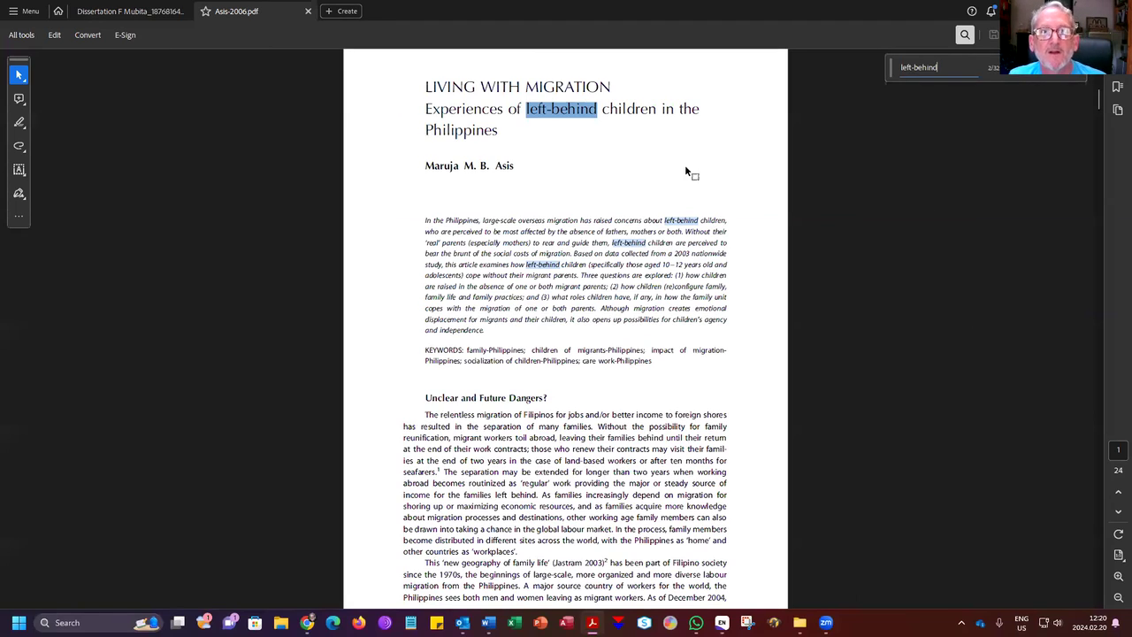
- Switch back to EndNote and compare the journal title in the "Living with migration" APA 7th citation preview with the reference's Journal field
{"action": "key", "text": "alt+Tab"}
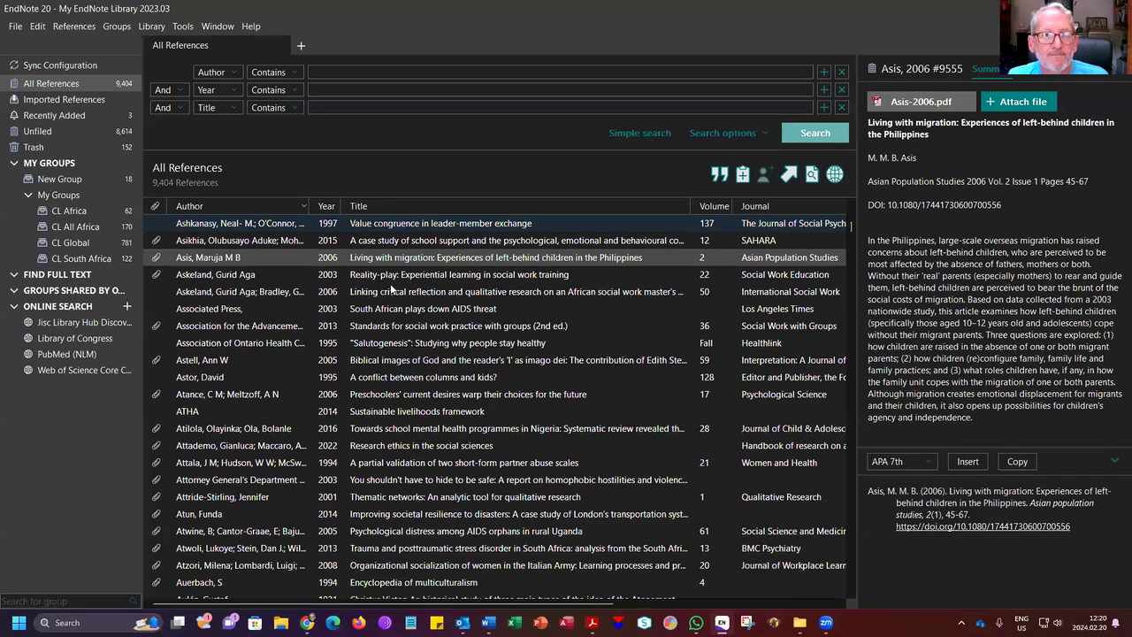
{"action": "left_click", "coordinate": [397, 257]}
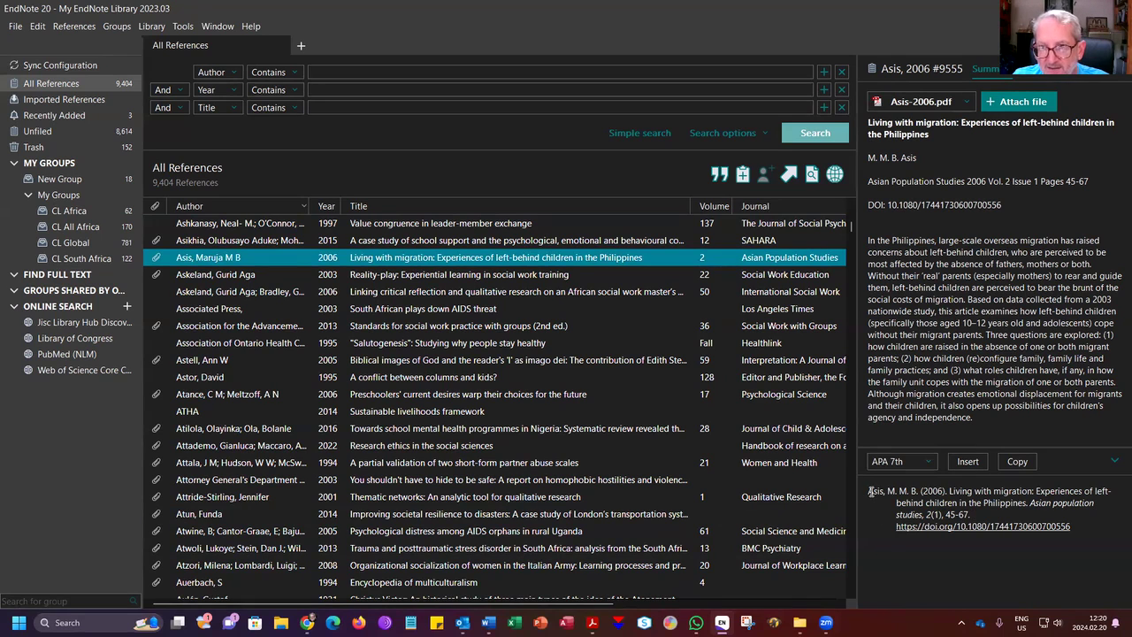
{"action": "left_click", "coordinate": [919, 491]}
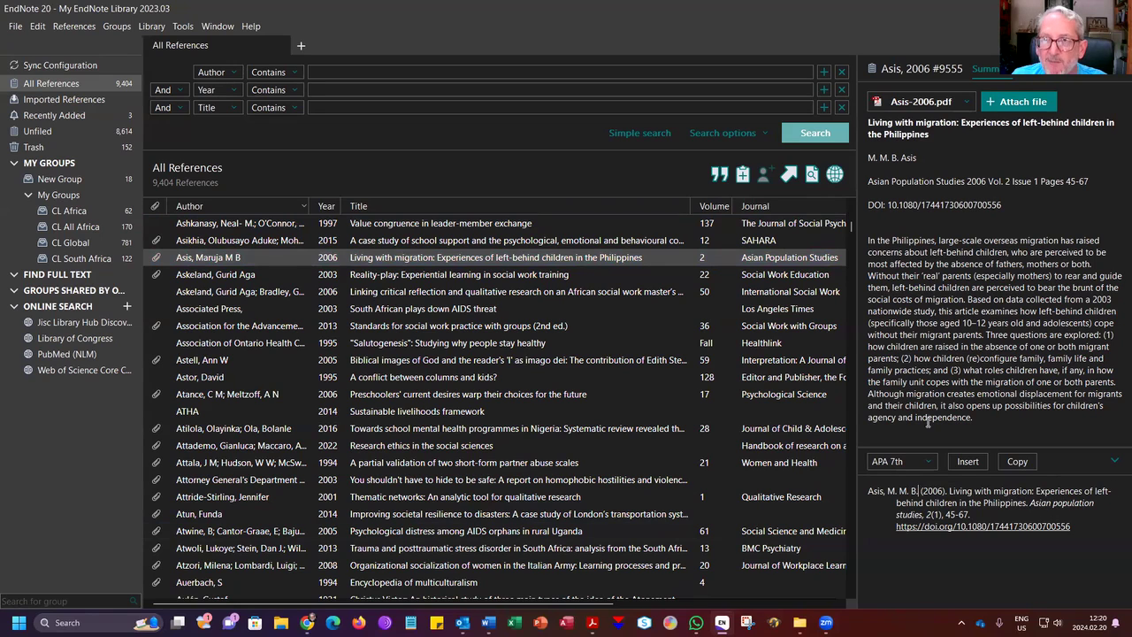
{"action": "left_click", "coordinate": [1035, 74]}
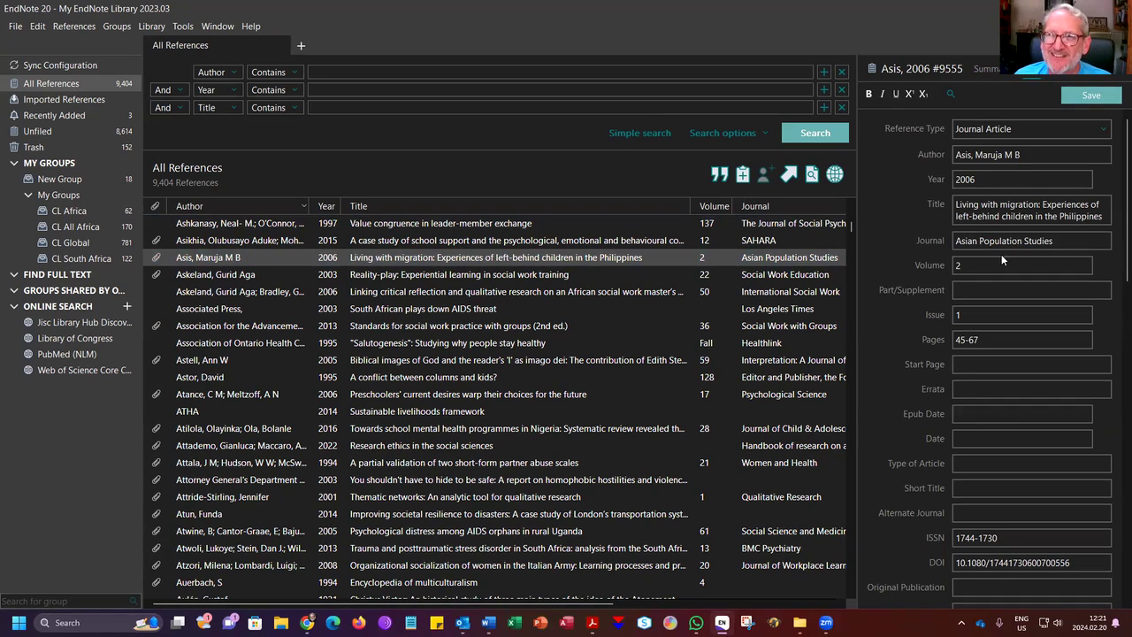
{"action": "left_click_drag", "start_coordinate": [1057, 240], "coordinate": [955, 239]}
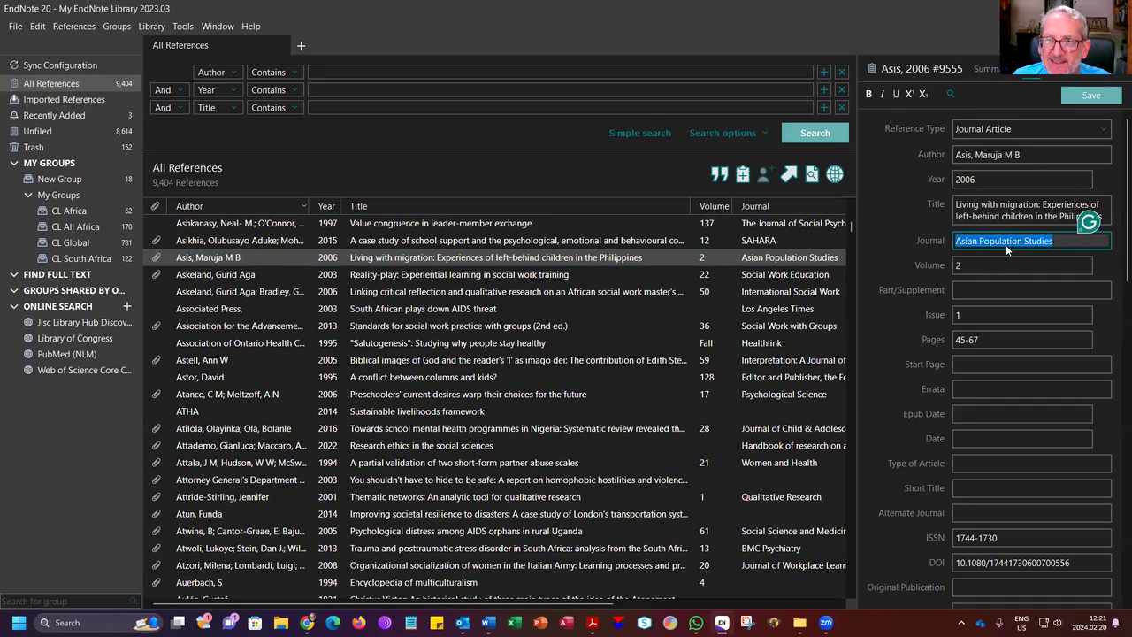
{"action": "left_click", "coordinate": [988, 69]}
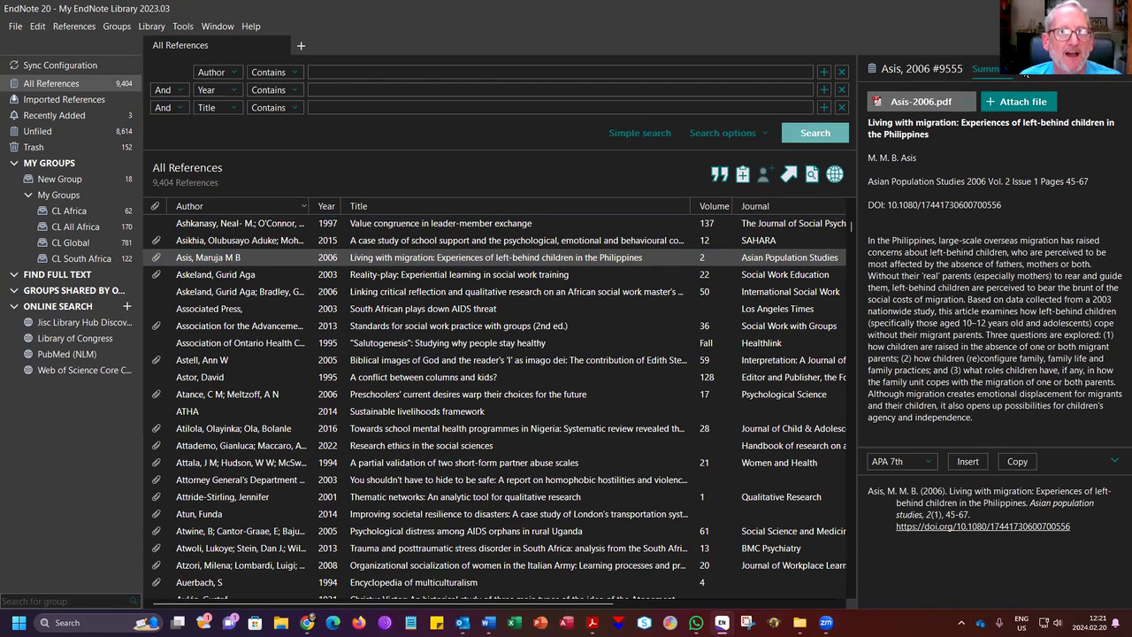
{"action": "left_click", "coordinate": [1032, 71]}
{"action": "triple_click", "coordinate": [988, 239]}
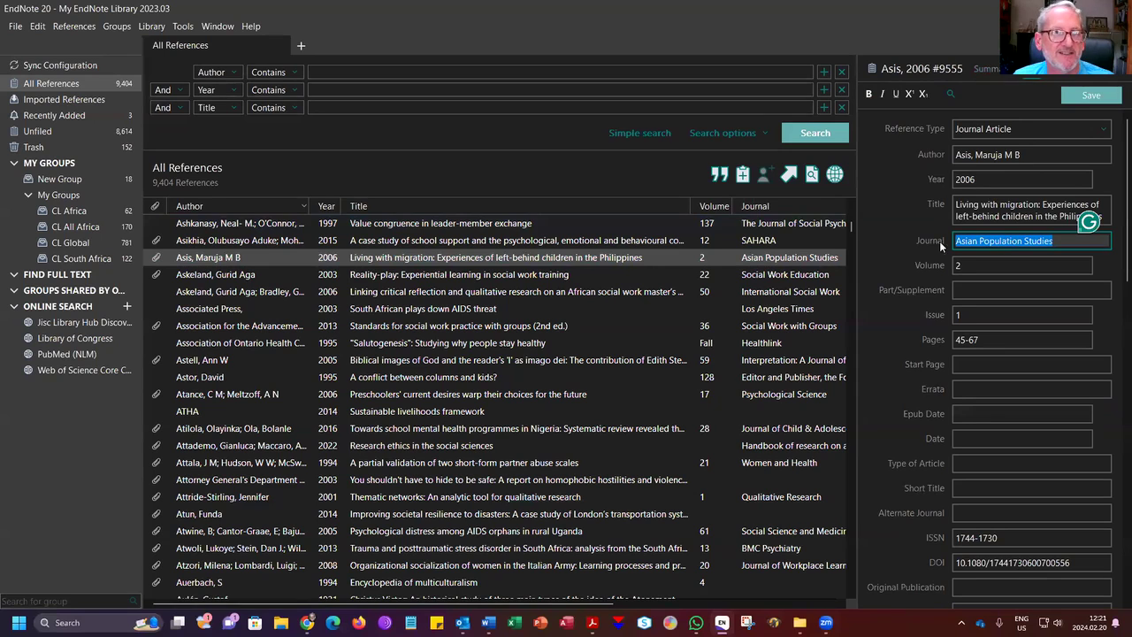
- Delete the wrongly capitalised term "Asian population studies" from the Journals term list, check that section of the list and close it
{"action": "left_click", "coordinate": [182, 26]}
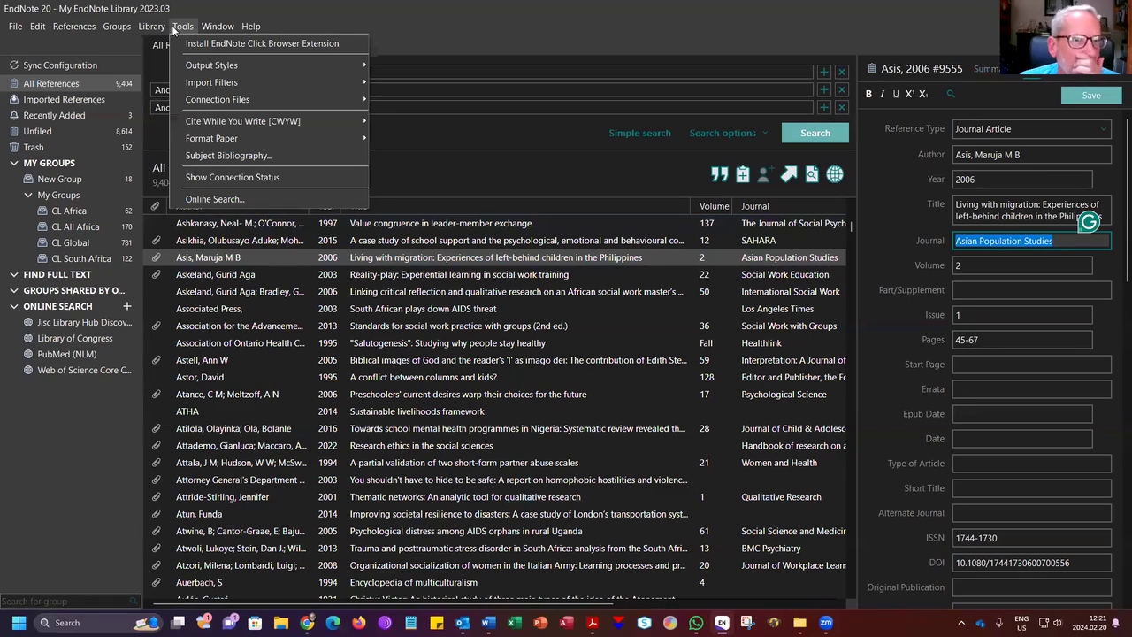
{"action": "mouse_move", "coordinate": [146, 28]}
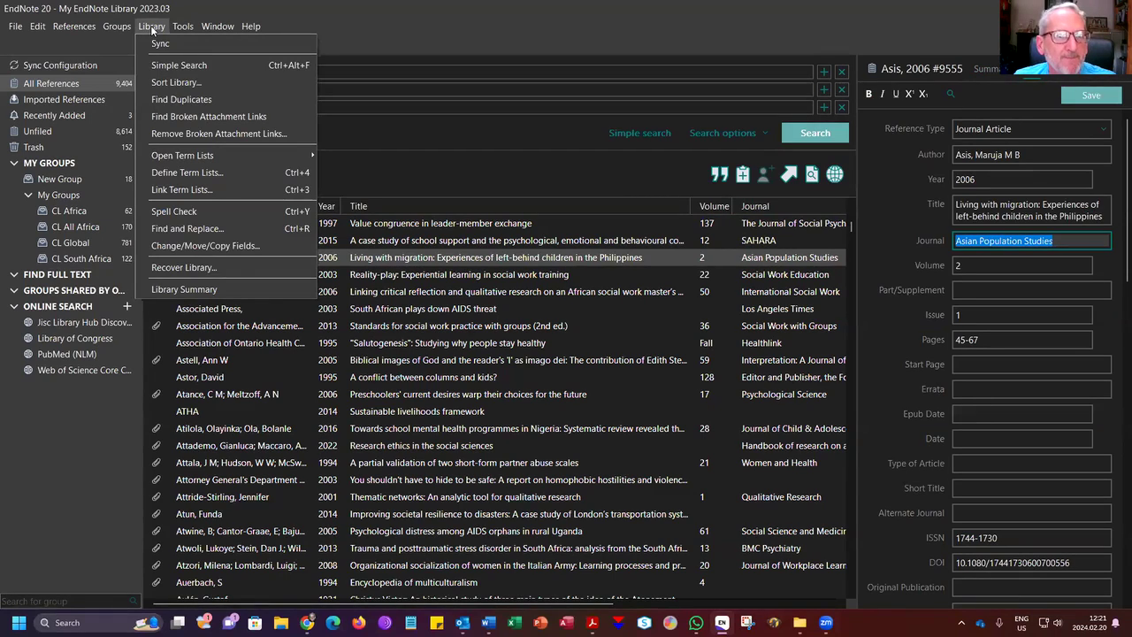
{"action": "mouse_move", "coordinate": [173, 159]}
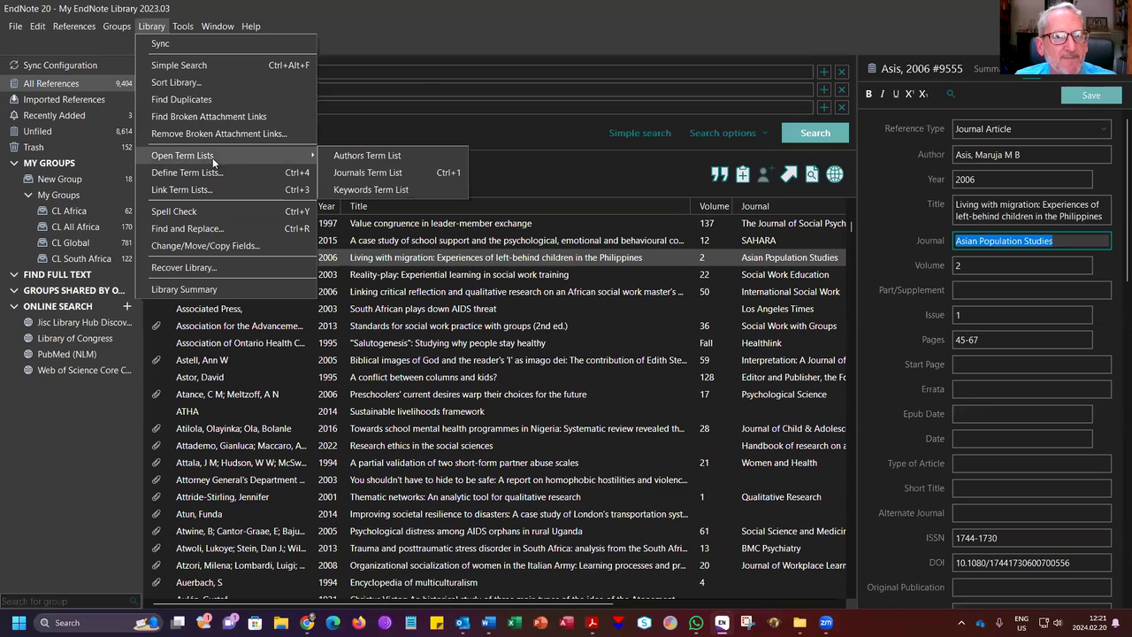
{"action": "left_click", "coordinate": [400, 172]}
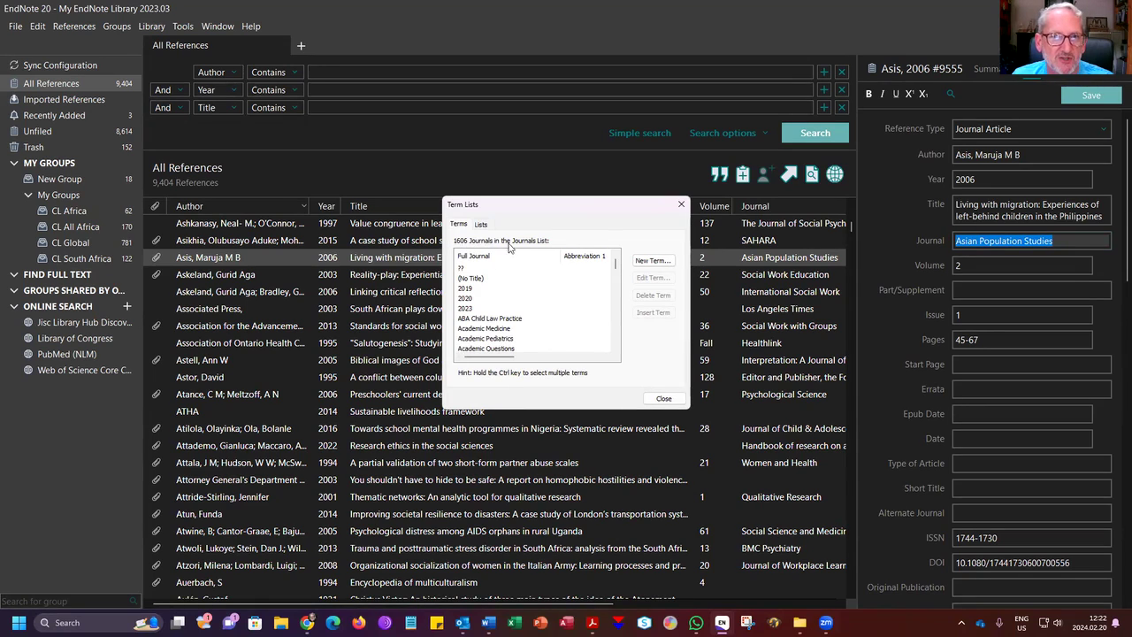
{"action": "left_click", "coordinate": [512, 321]}
{"action": "type", "text": "Asian"}
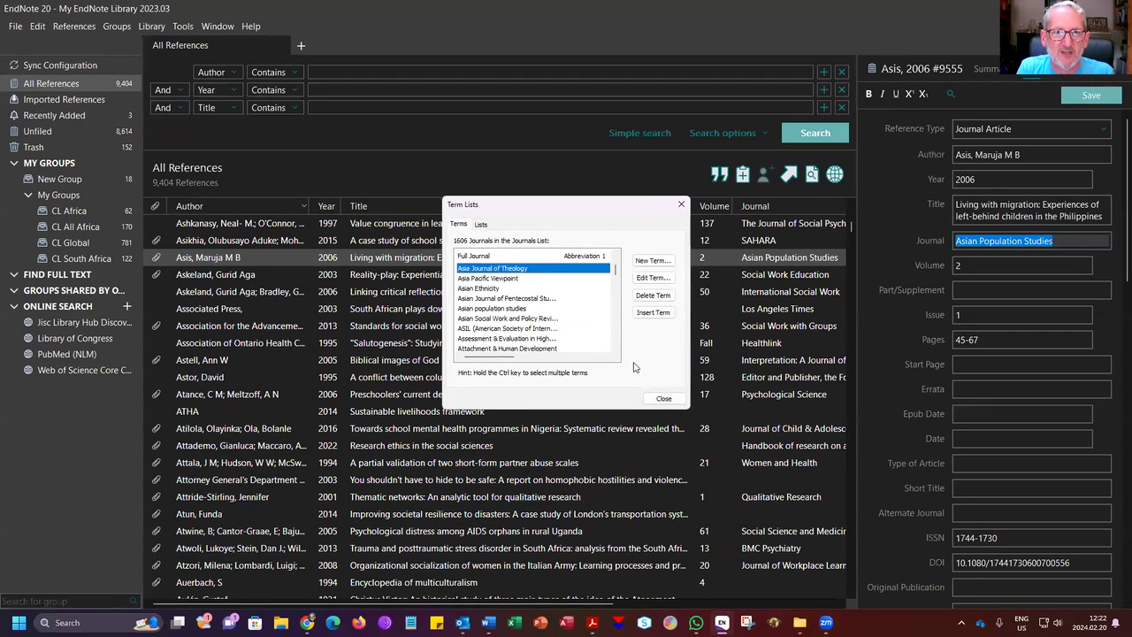
{"action": "left_click", "coordinate": [493, 309]}
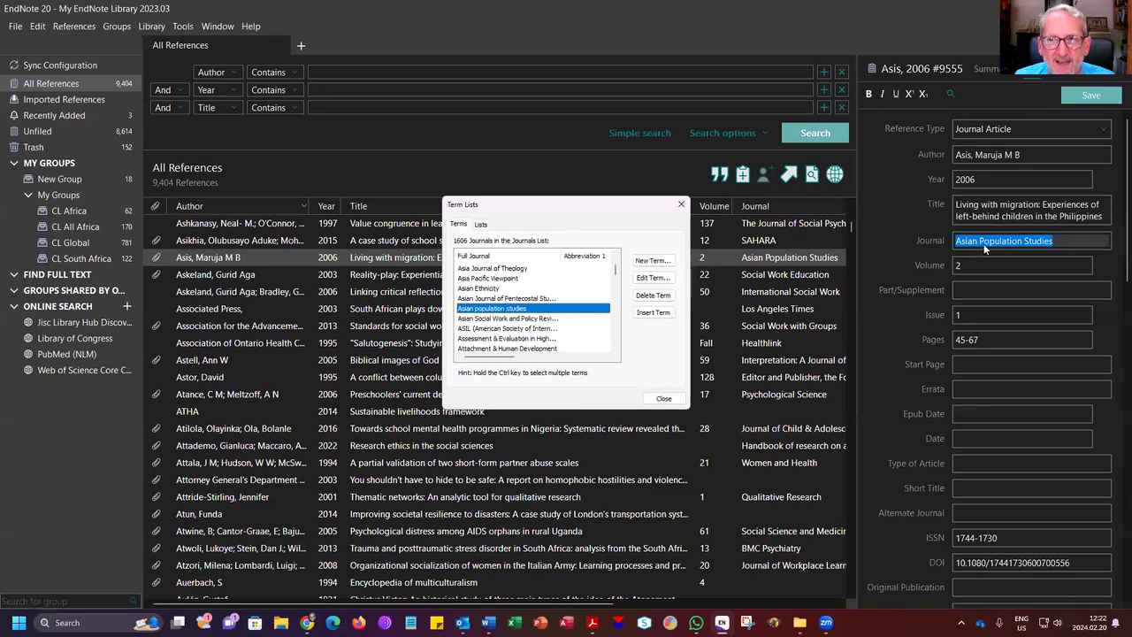
{"action": "left_click", "coordinate": [653, 297]}
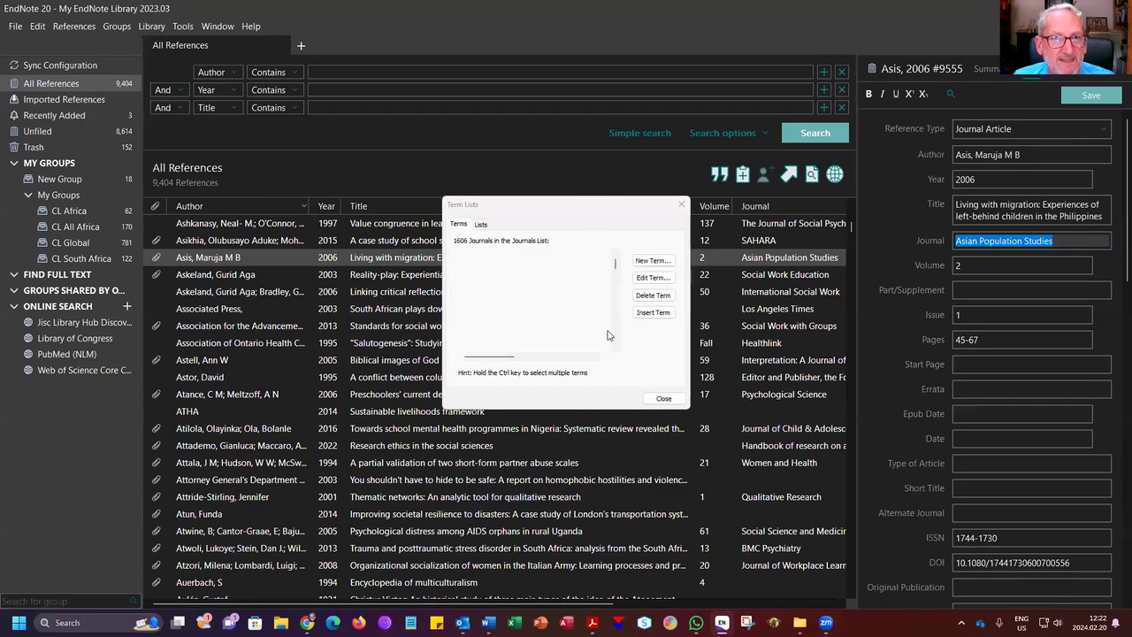
{"action": "left_click", "coordinate": [509, 330]}
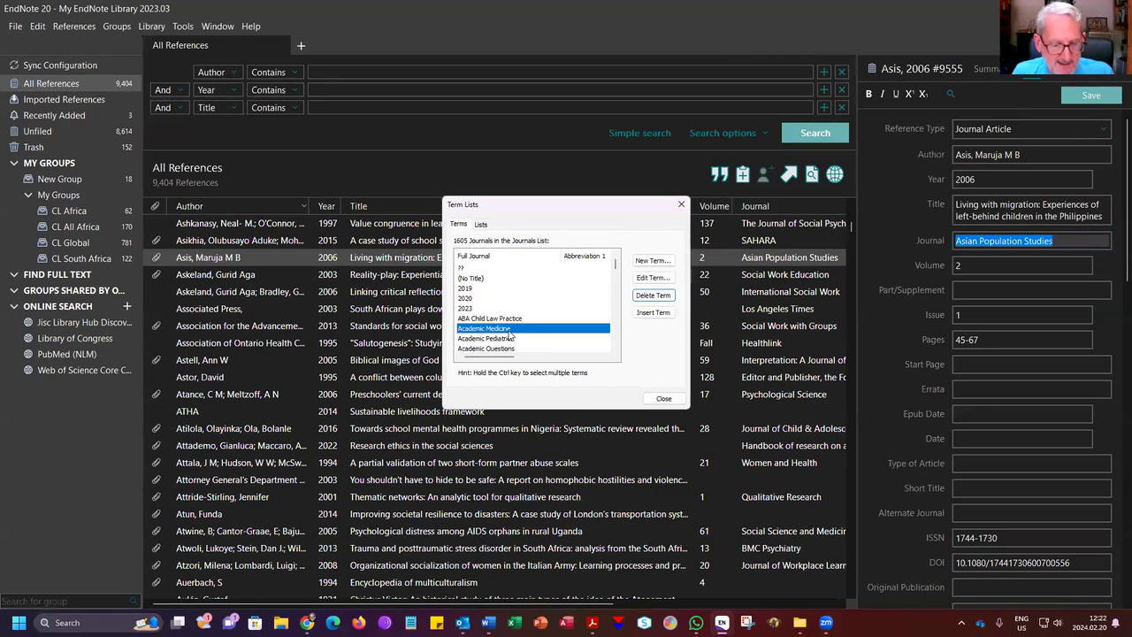
{"action": "type", "text": "as"}
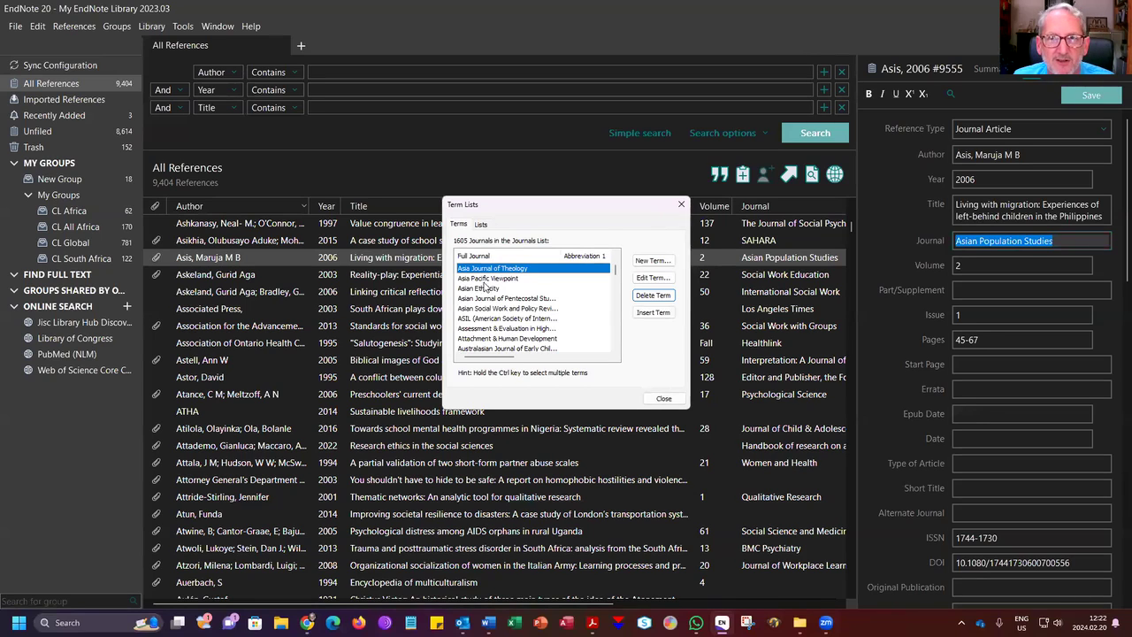
{"action": "left_click", "coordinate": [659, 398]}
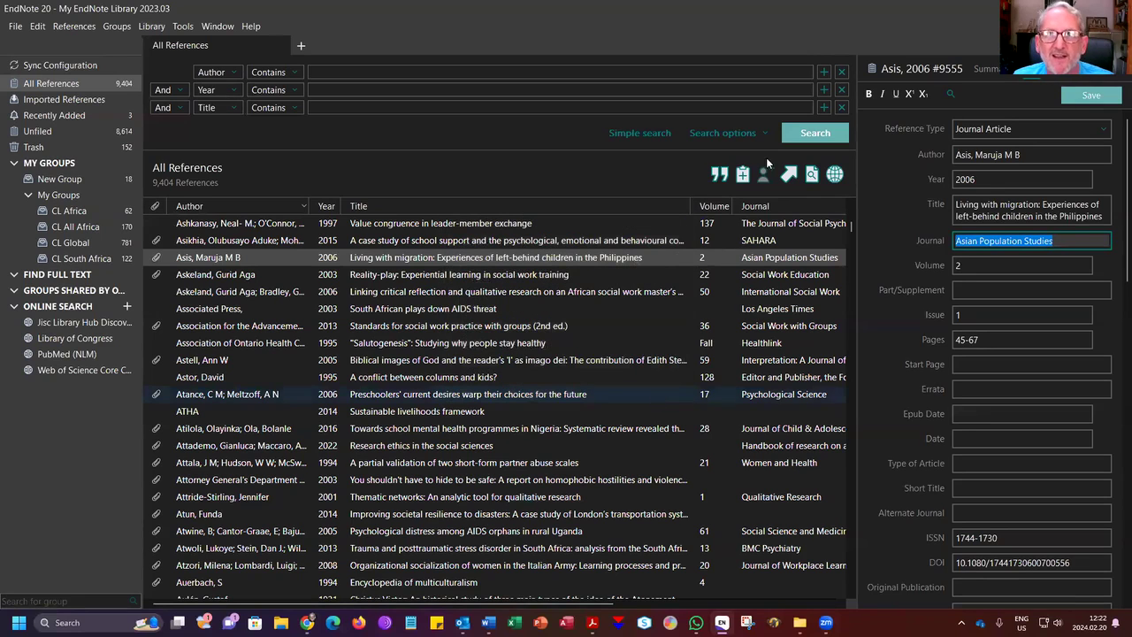
- Reload the "Living with migration" summary by reselecting the reference, and check the journal title's capitalisation in its APA 7th citation preview
{"action": "left_click", "coordinate": [988, 69]}
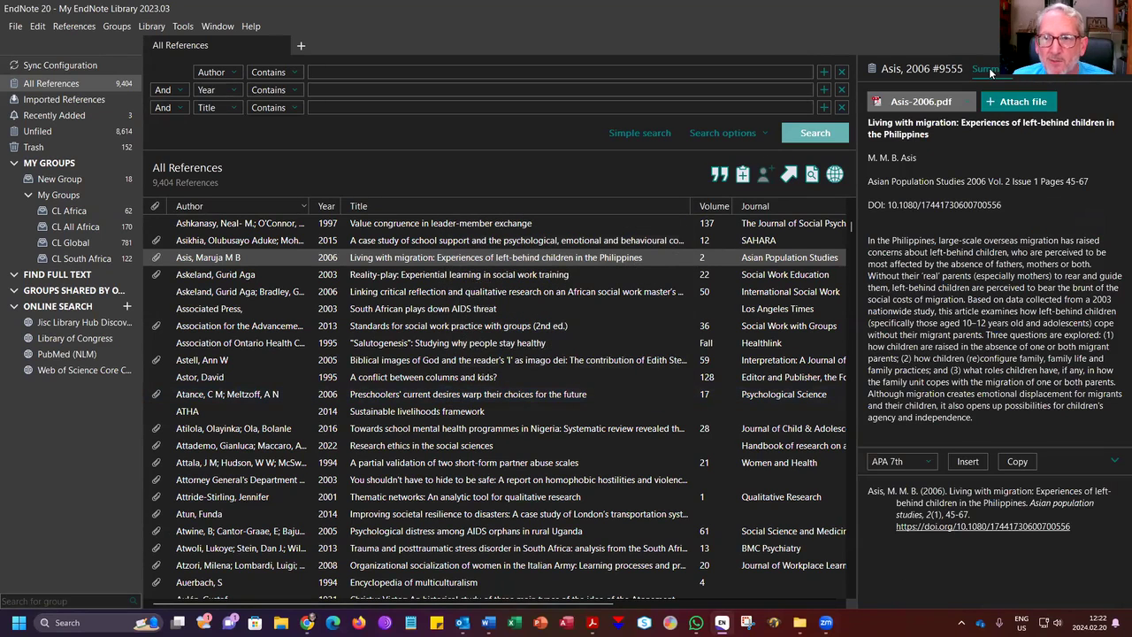
{"action": "left_click", "coordinate": [447, 239]}
{"action": "left_click", "coordinate": [449, 257]}
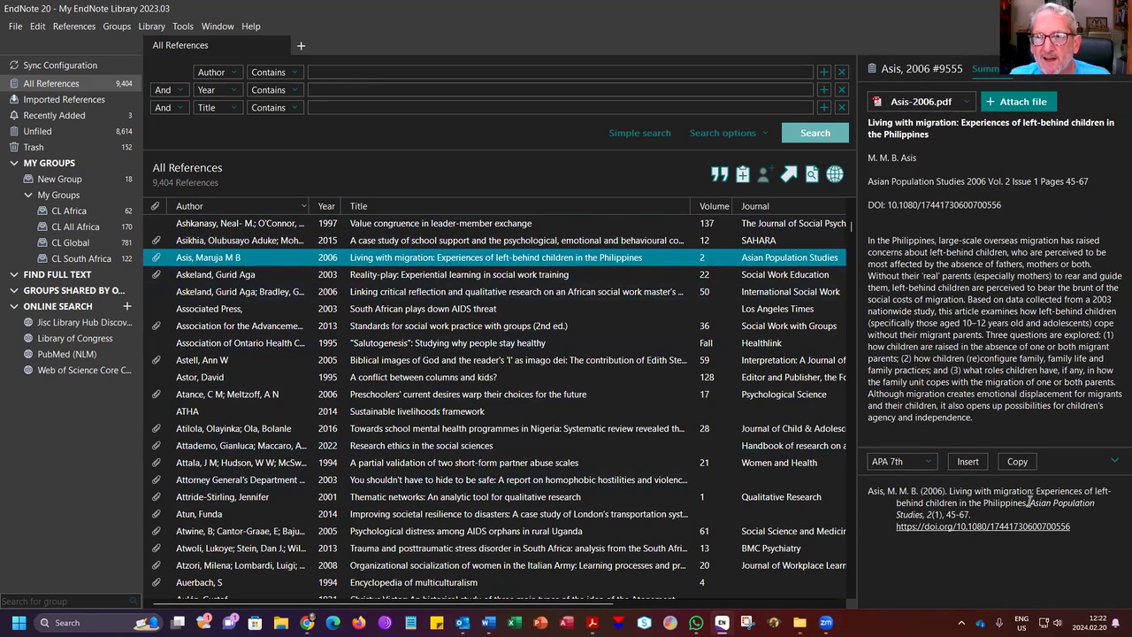
{"action": "left_click_drag", "start_coordinate": [1031, 502], "coordinate": [1038, 515]}
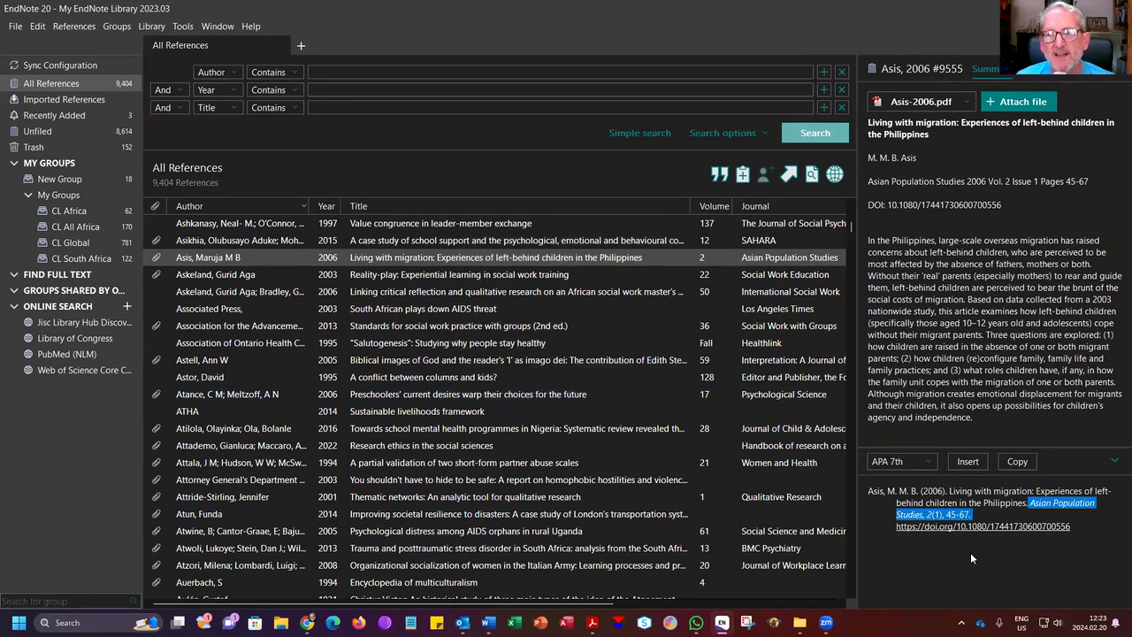
- Set the citation preview style to Chicago 17th Footnote
{"action": "left_click", "coordinate": [928, 460]}
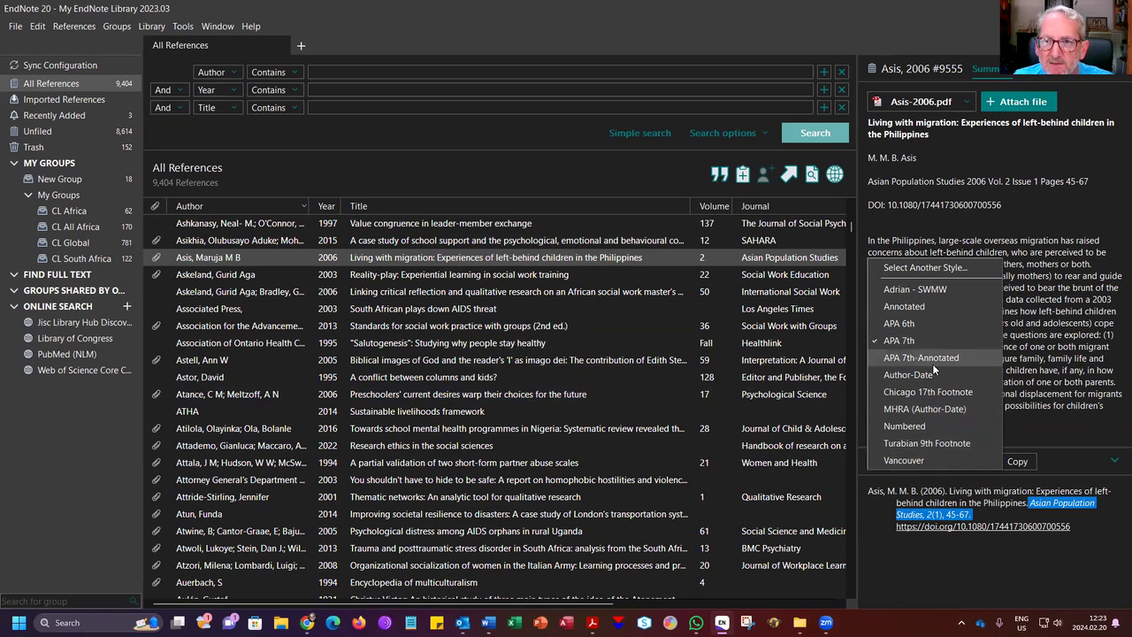
{"action": "left_click", "coordinate": [921, 392]}
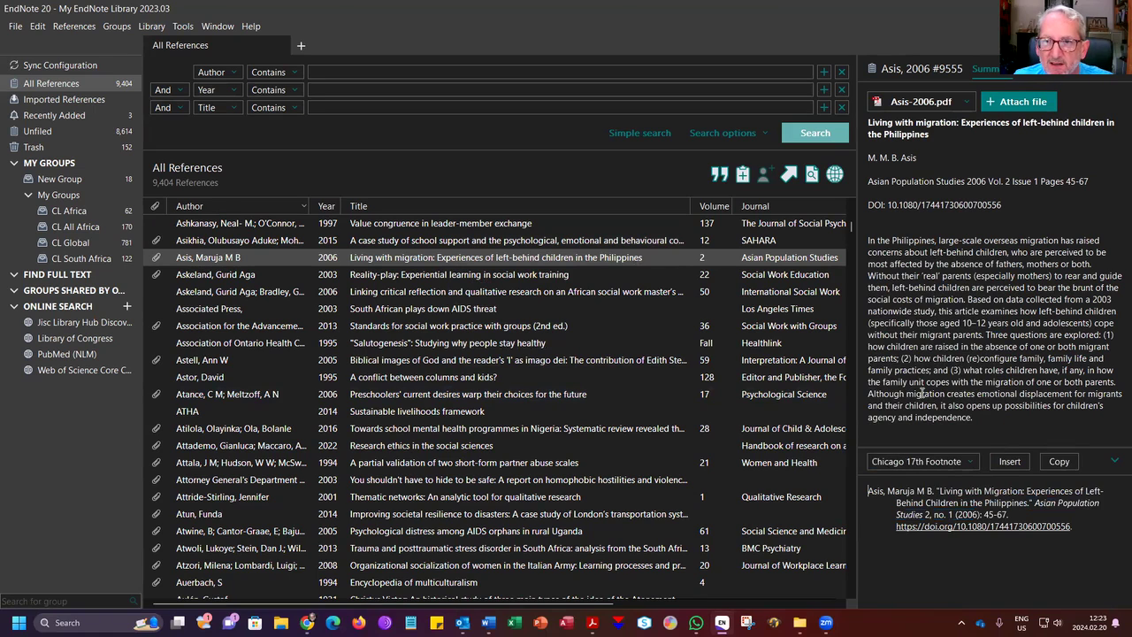
- Preview the "Living with migration" citation in the Vancouver style and in the Harvard style chosen from the full list of output styles
{"action": "left_click", "coordinate": [954, 464]}
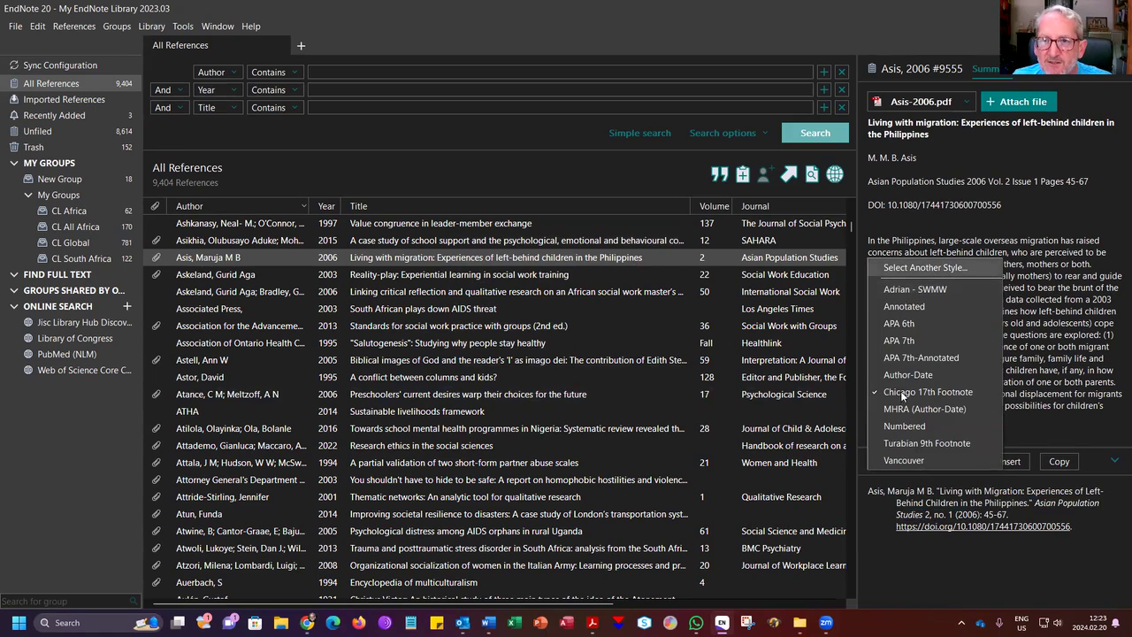
{"action": "left_click", "coordinate": [898, 460]}
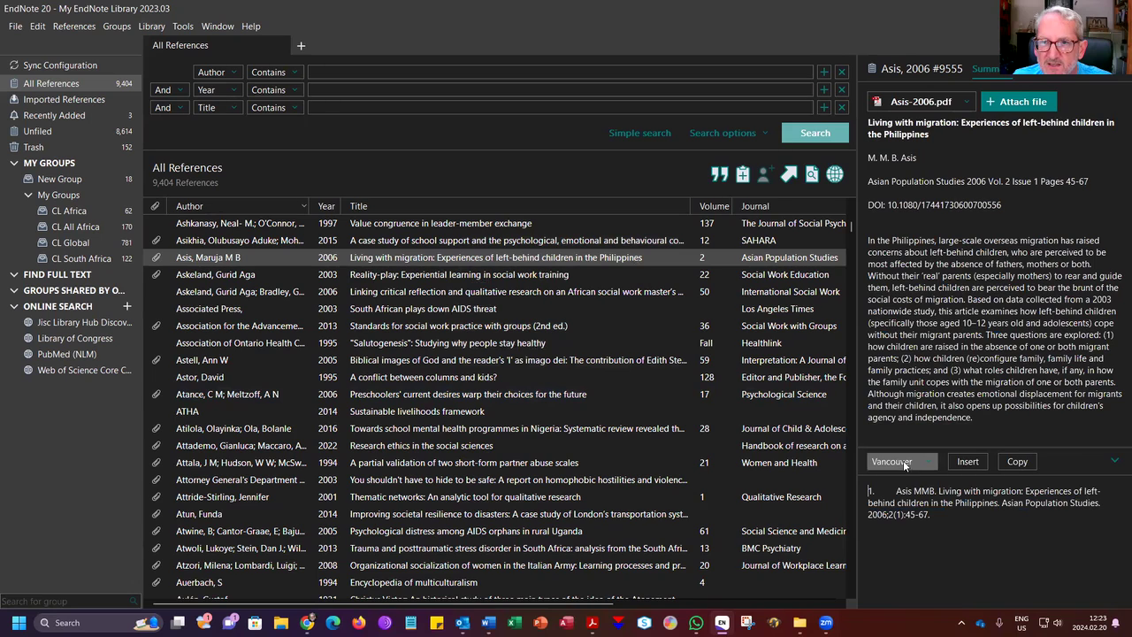
{"action": "left_click", "coordinate": [903, 460]}
{"action": "left_click", "coordinate": [929, 275]}
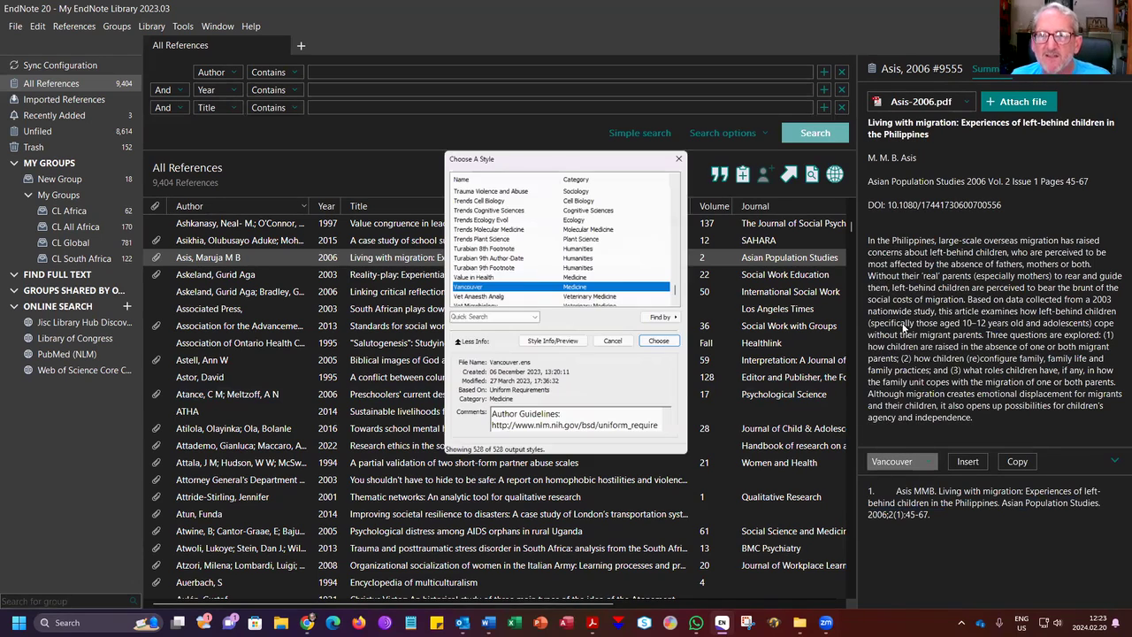
{"action": "type", "text": "har"}
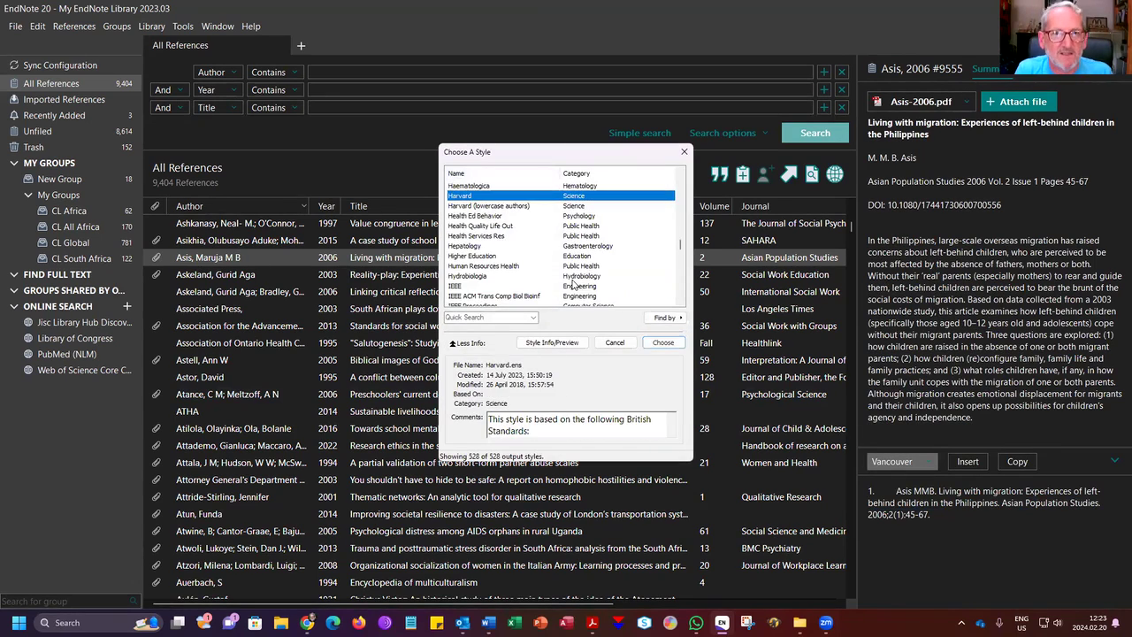
{"action": "left_click", "coordinate": [662, 343]}
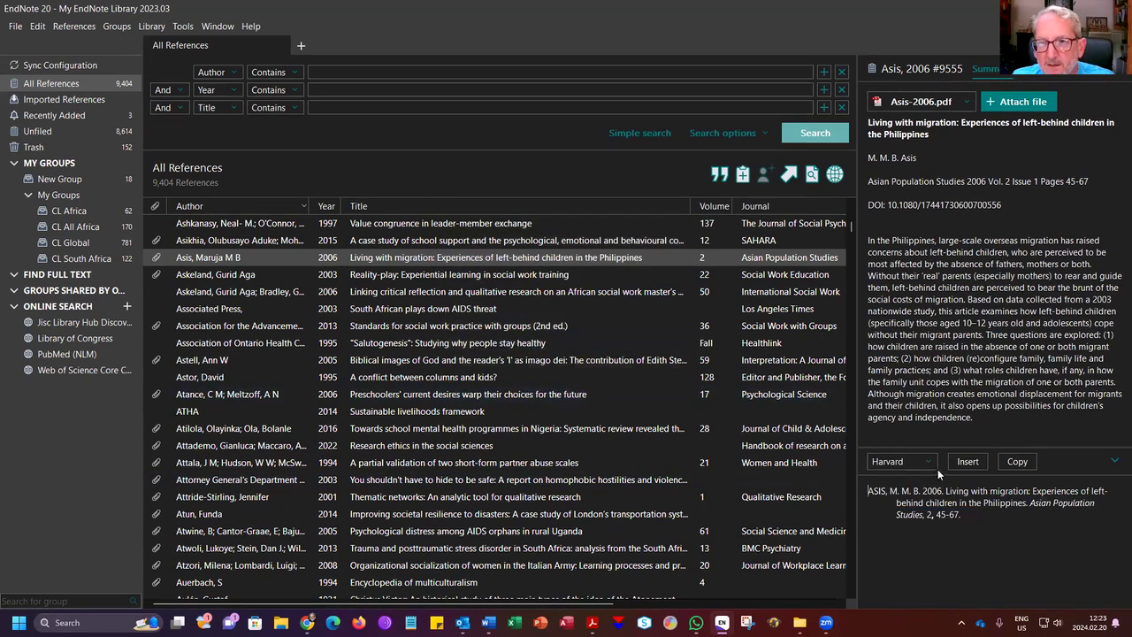
- Set the citation preview style back to APA 7th
{"action": "left_click", "coordinate": [925, 460]}
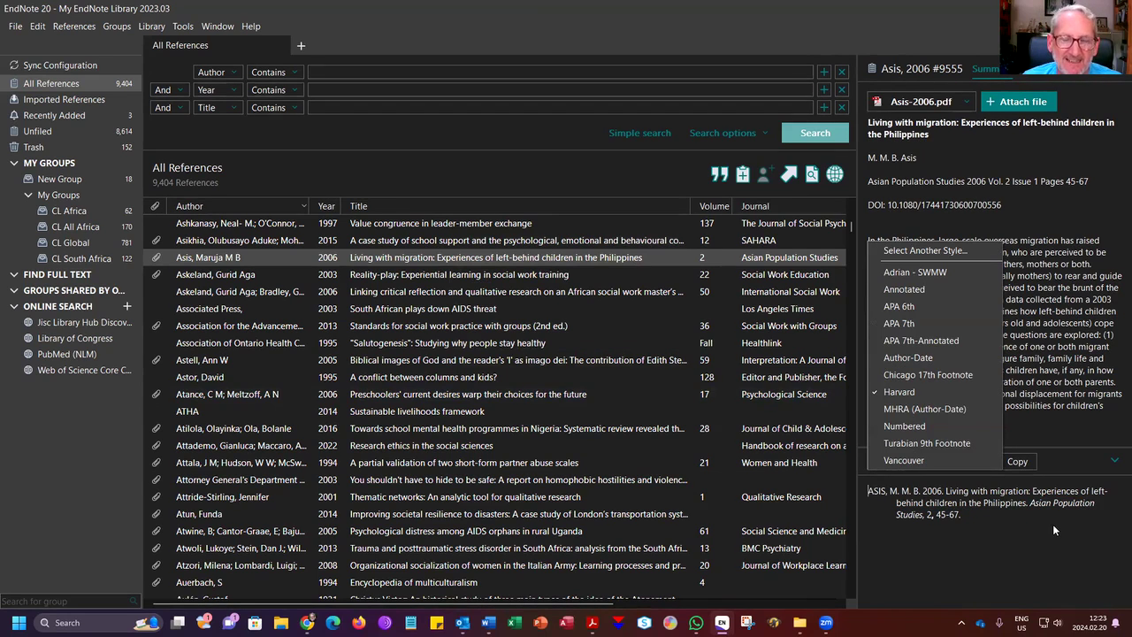
{"action": "left_click", "coordinate": [932, 323]}
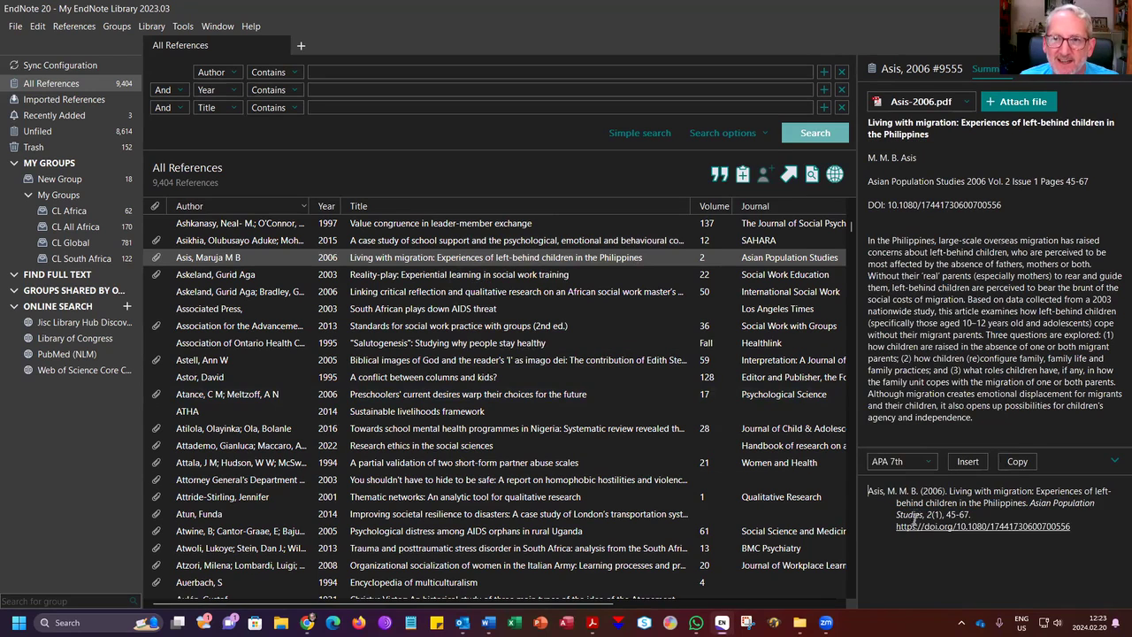